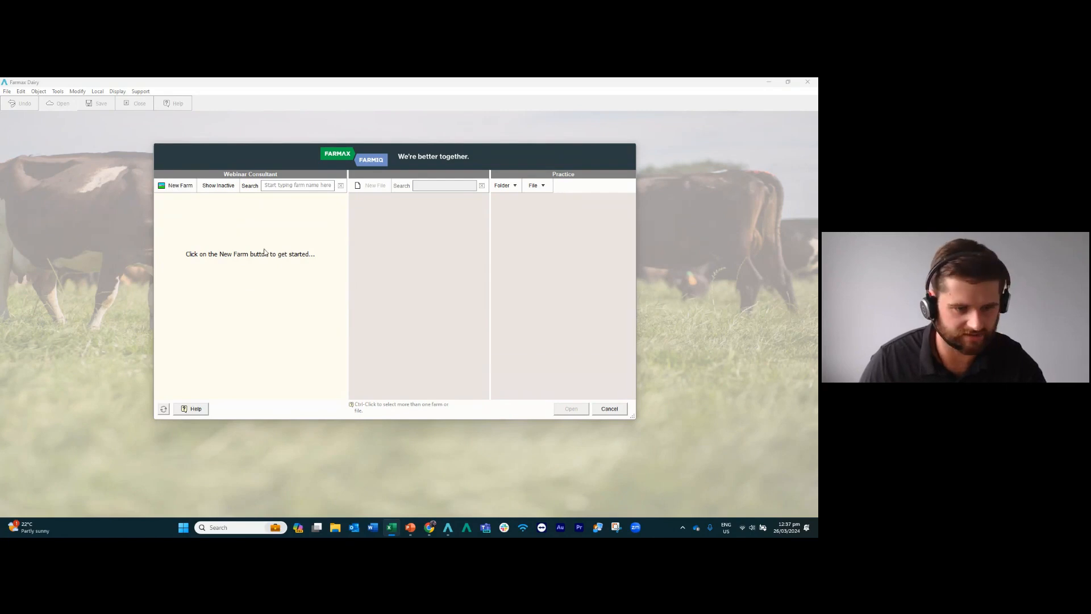
Start a new farm and name it "Waikato Farm" followed by the presenter's first name and "Webinar".
click(164, 187)
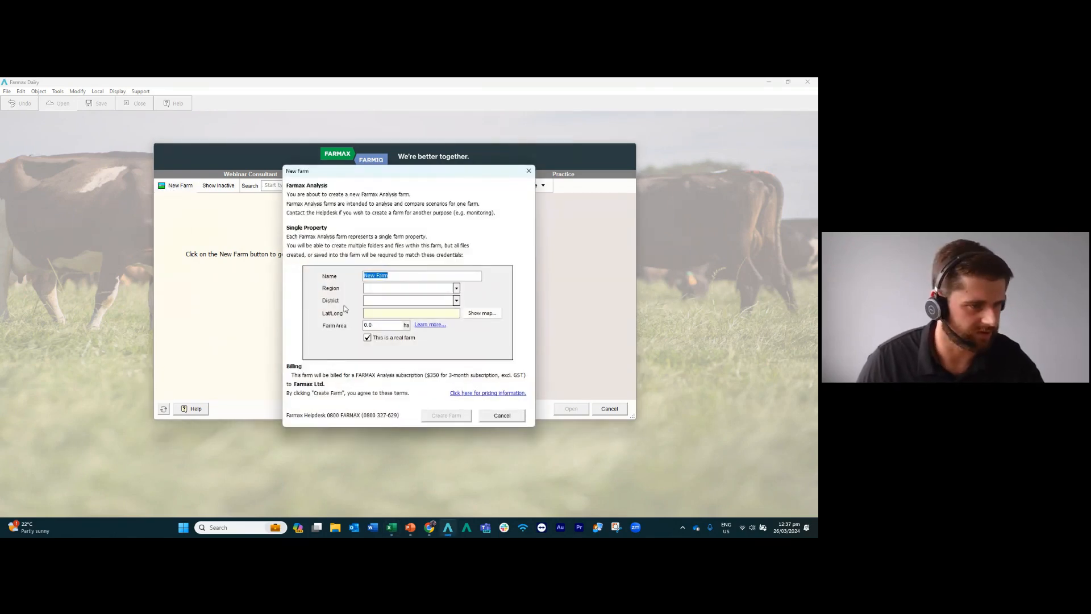
text(Waikato)
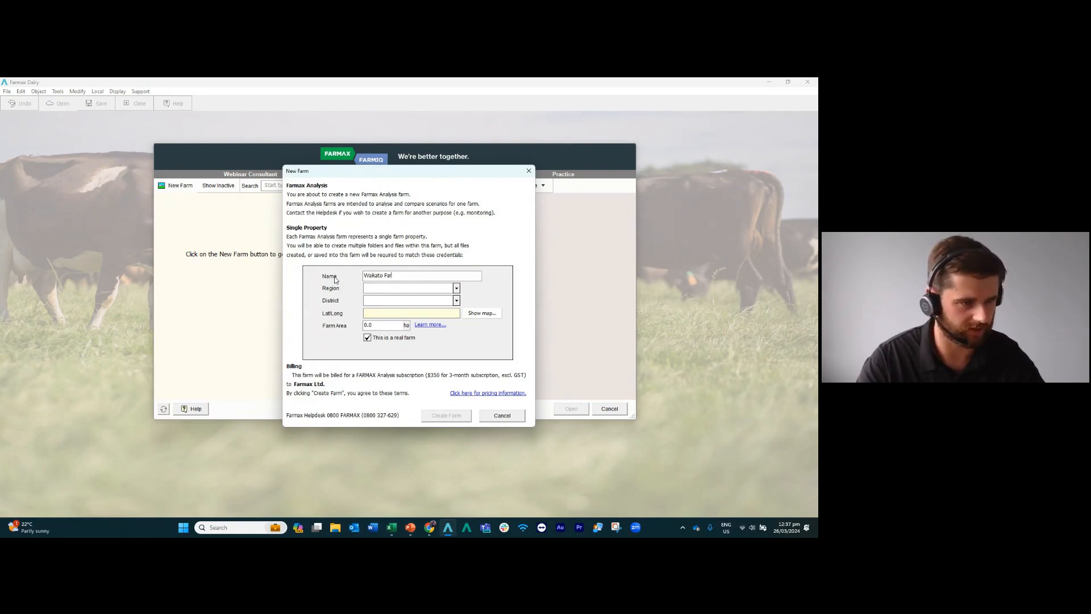
text( Farm Tom )
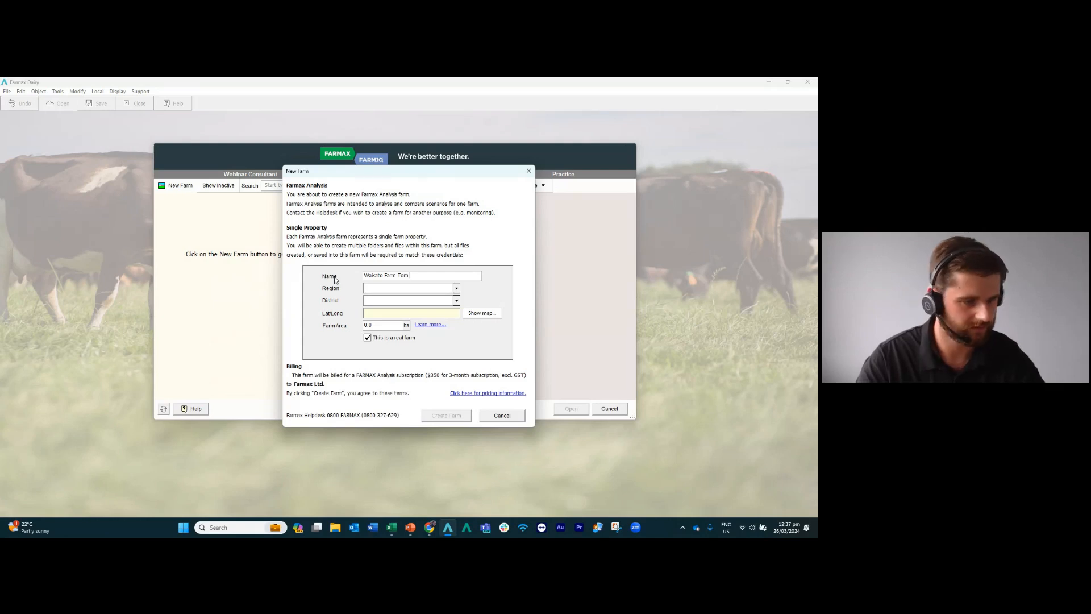
text(Webinar)
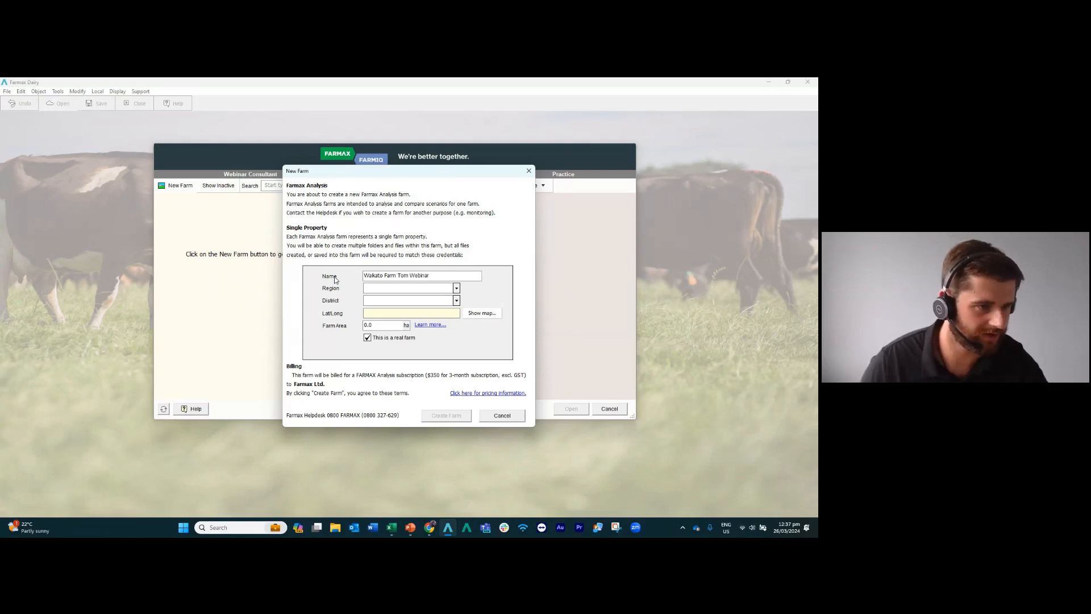
Set the farm's region to Waikato and district to Hamilton City, and accept the map marker at Hamilton as its location.
click(456, 288)
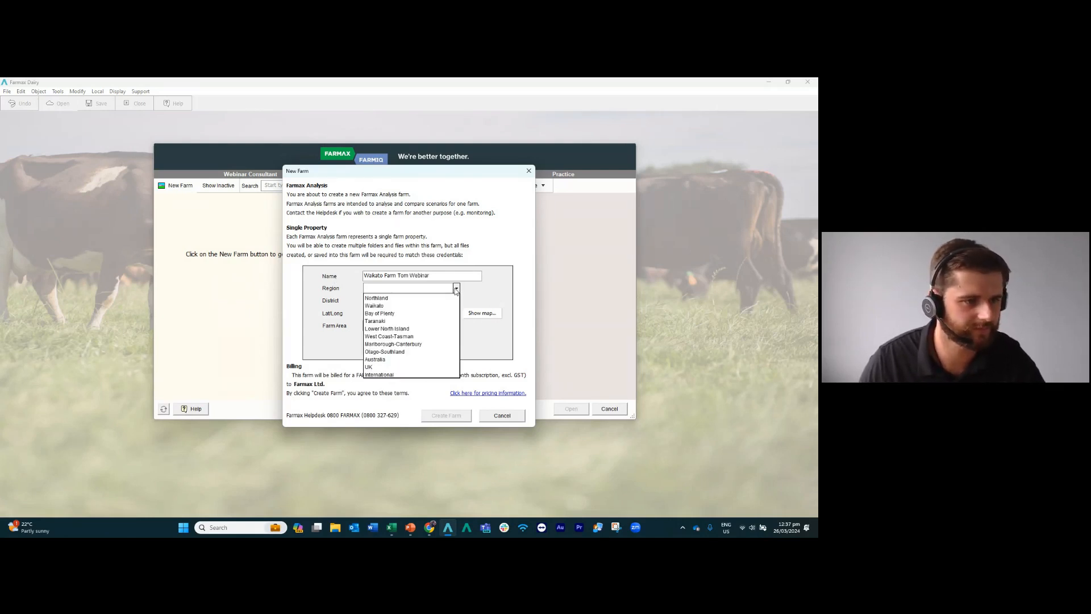
click(379, 307)
click(431, 301)
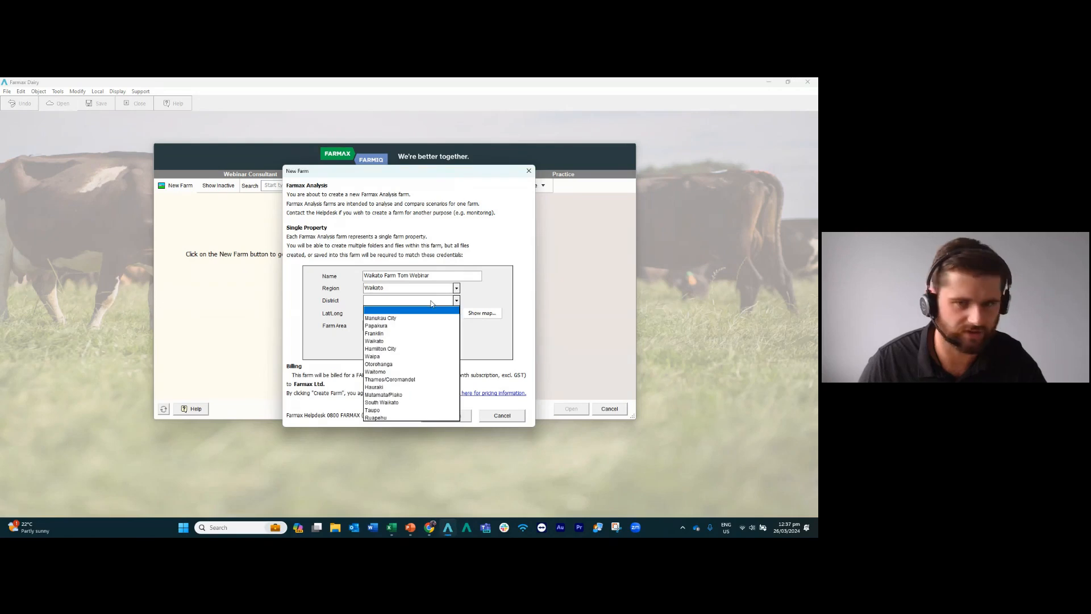
click(393, 348)
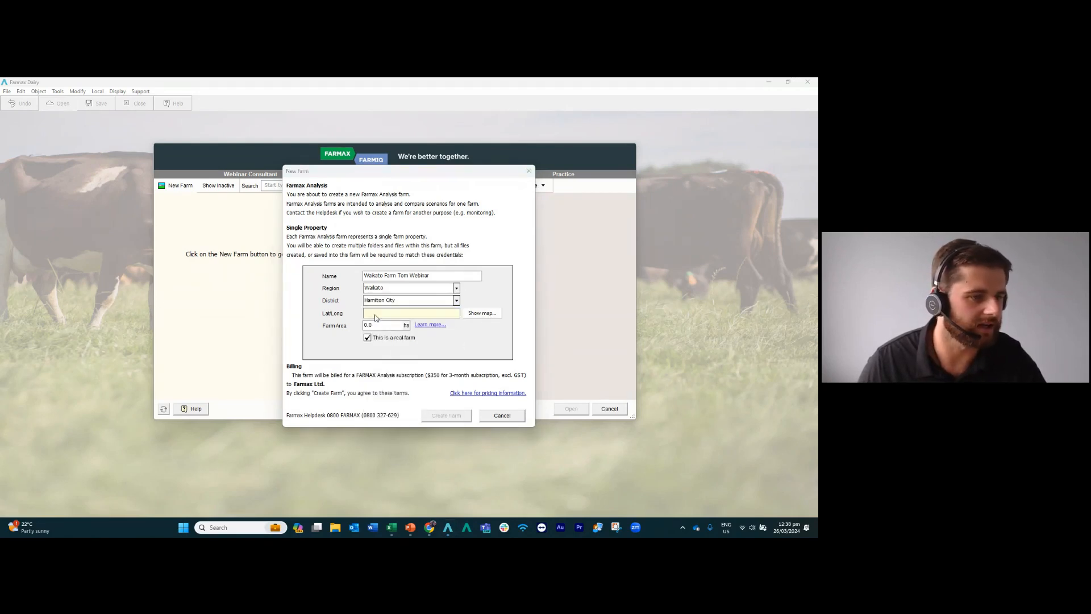
click(484, 314)
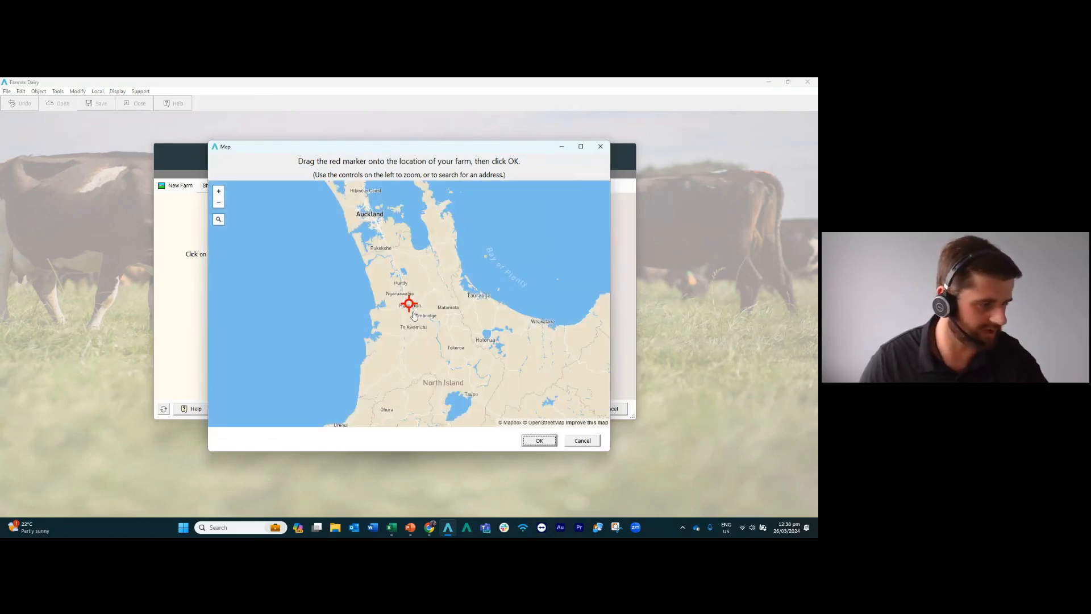
click(539, 441)
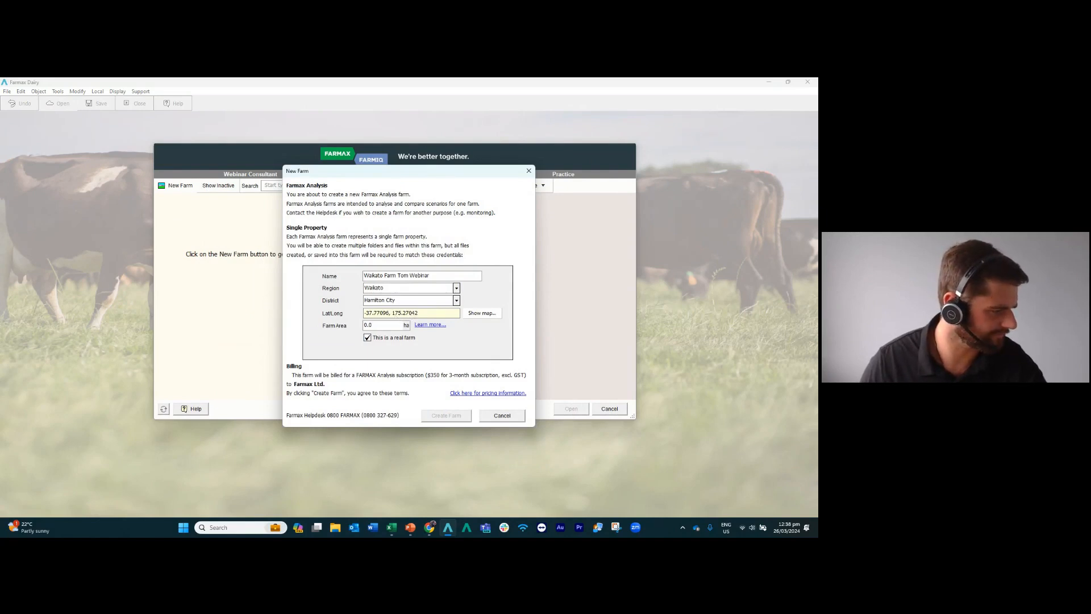
Set the farm area to 100 ha, unmark it as a real farm, and create the farm.
double_click(384, 325)
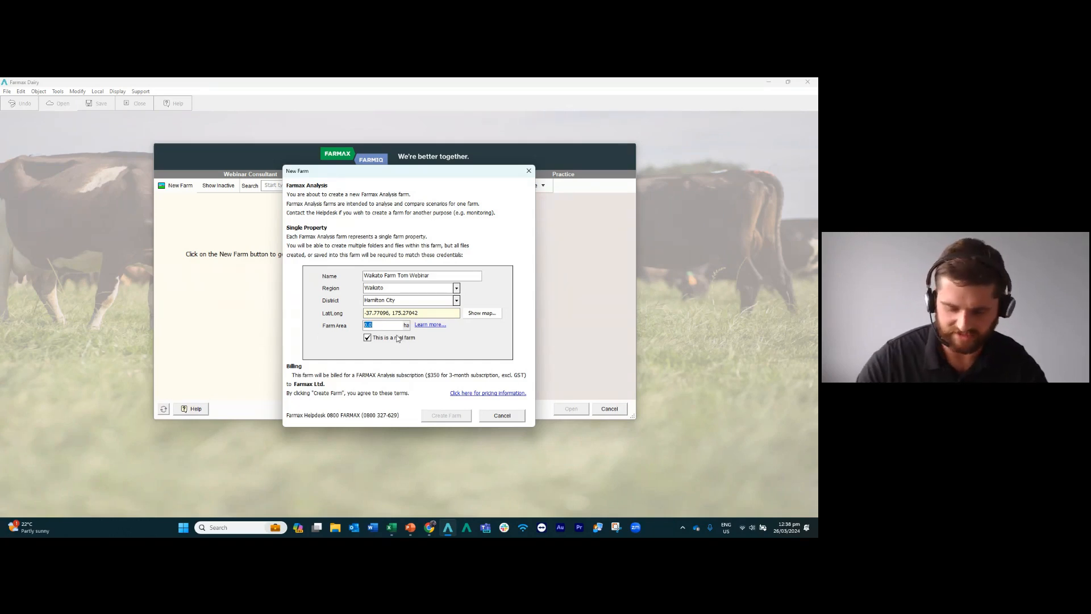
text(1)
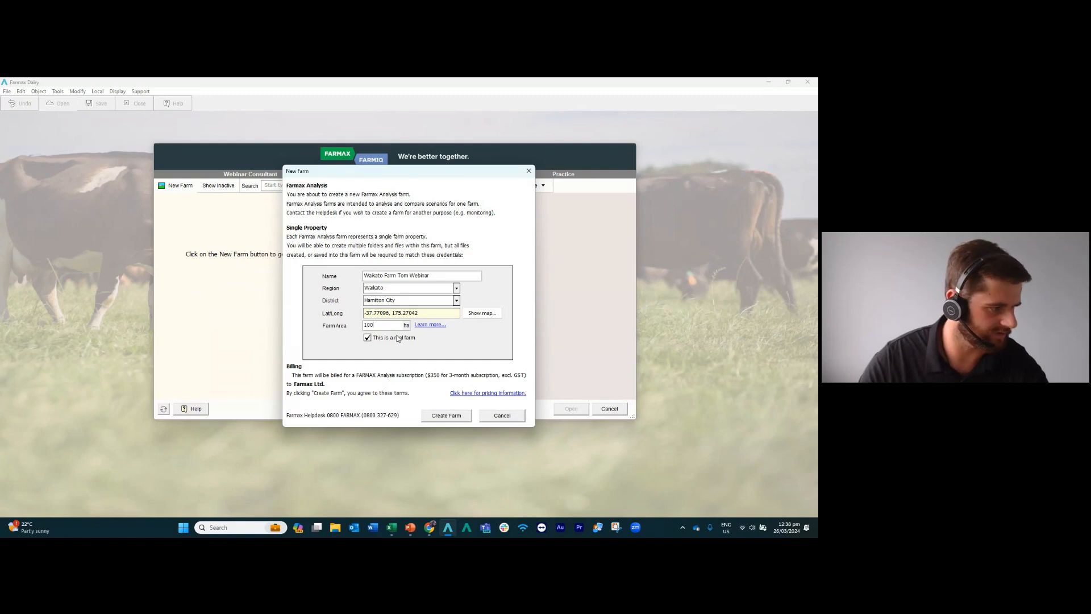
click(367, 339)
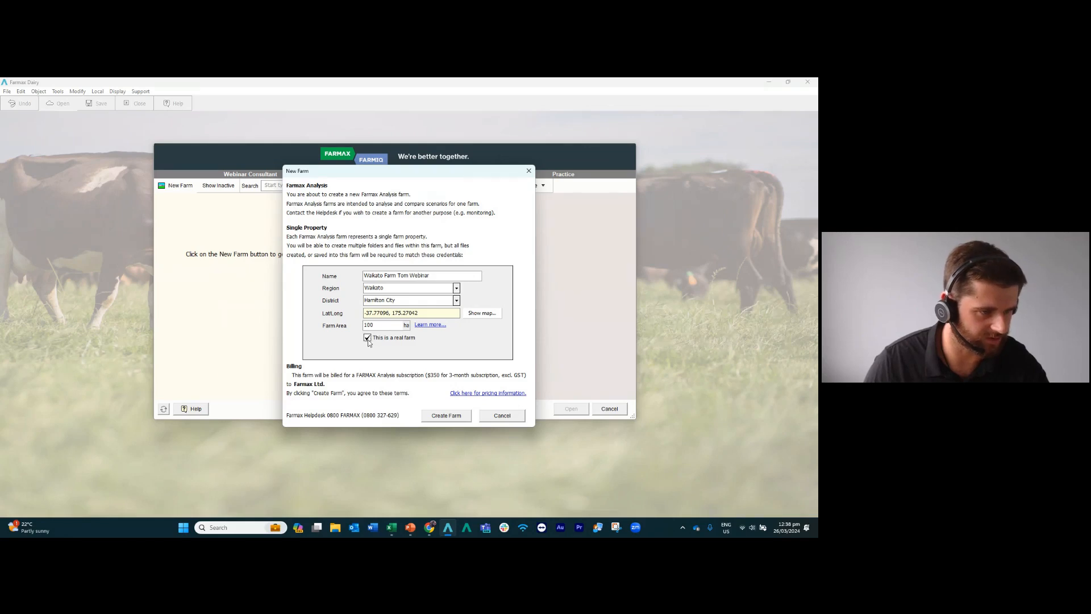
click(443, 278)
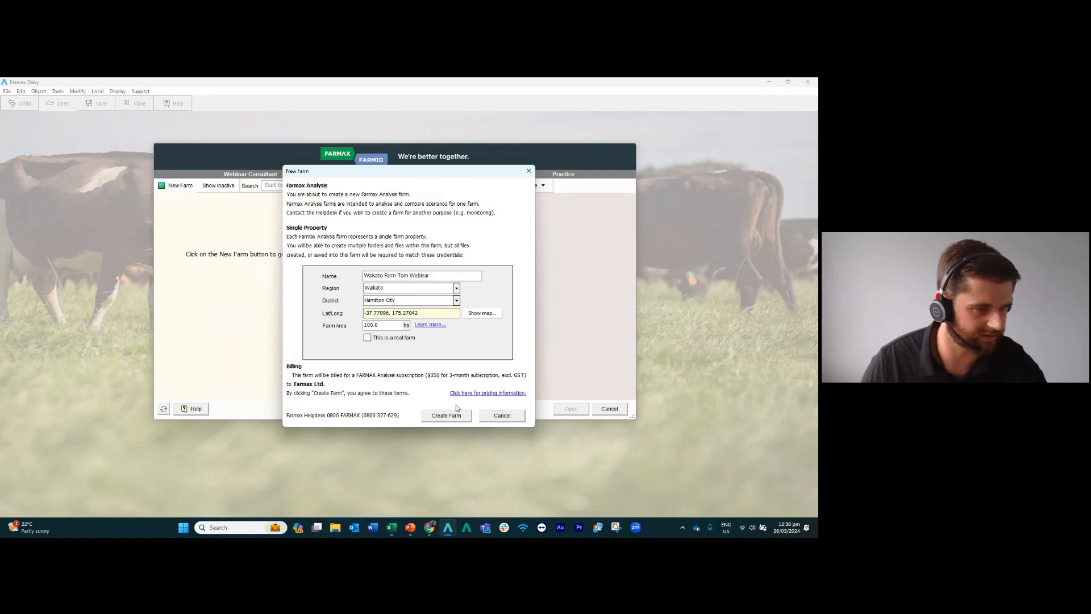
click(437, 418)
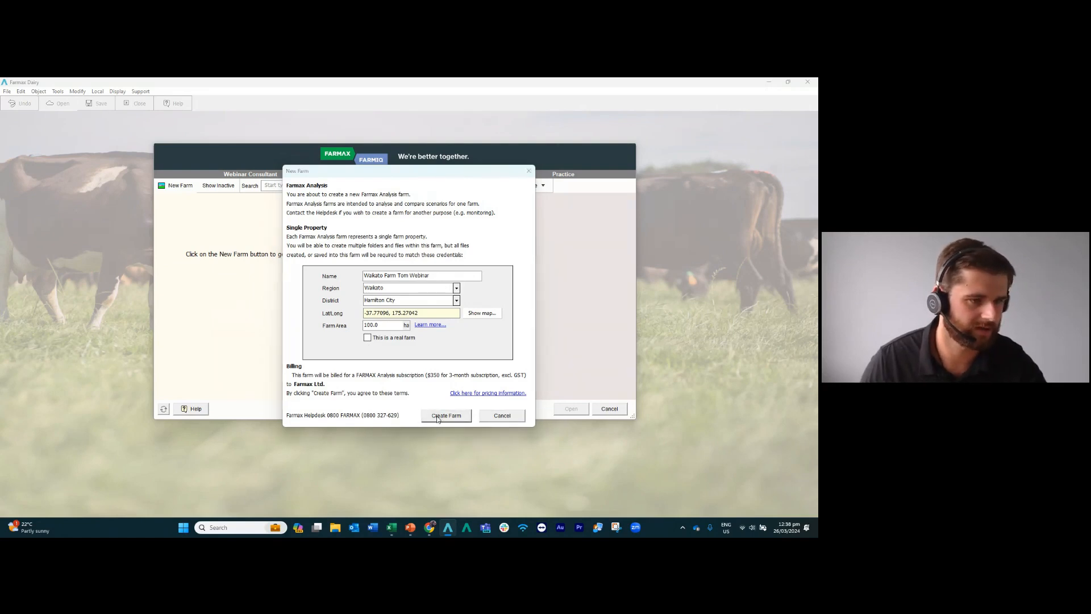
click(461, 322)
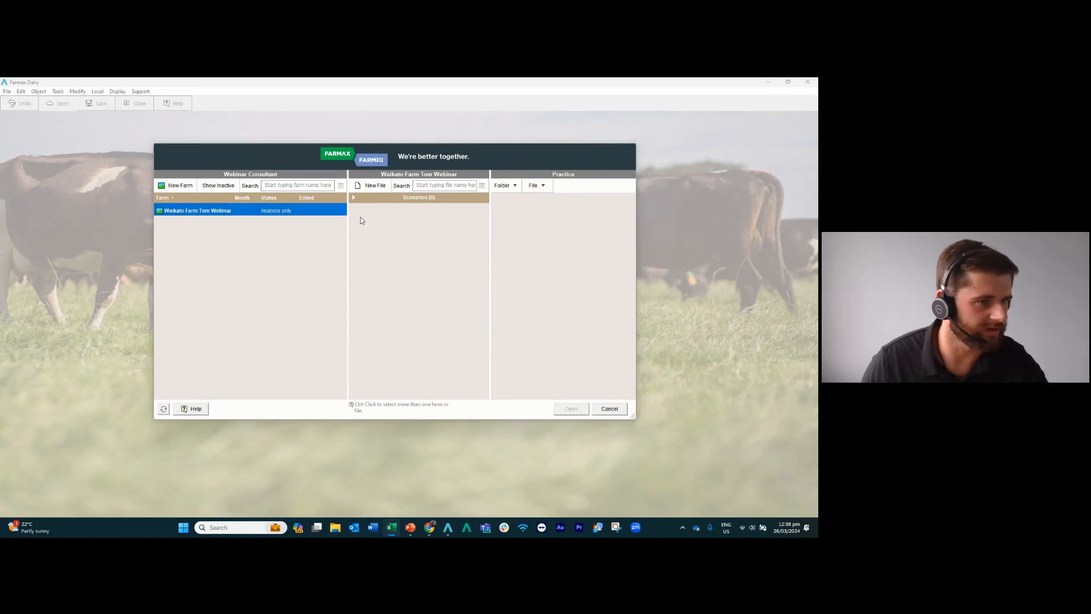
Create a new file named "Current System" in the farm's Scenarios folder.
click(398, 197)
click(373, 186)
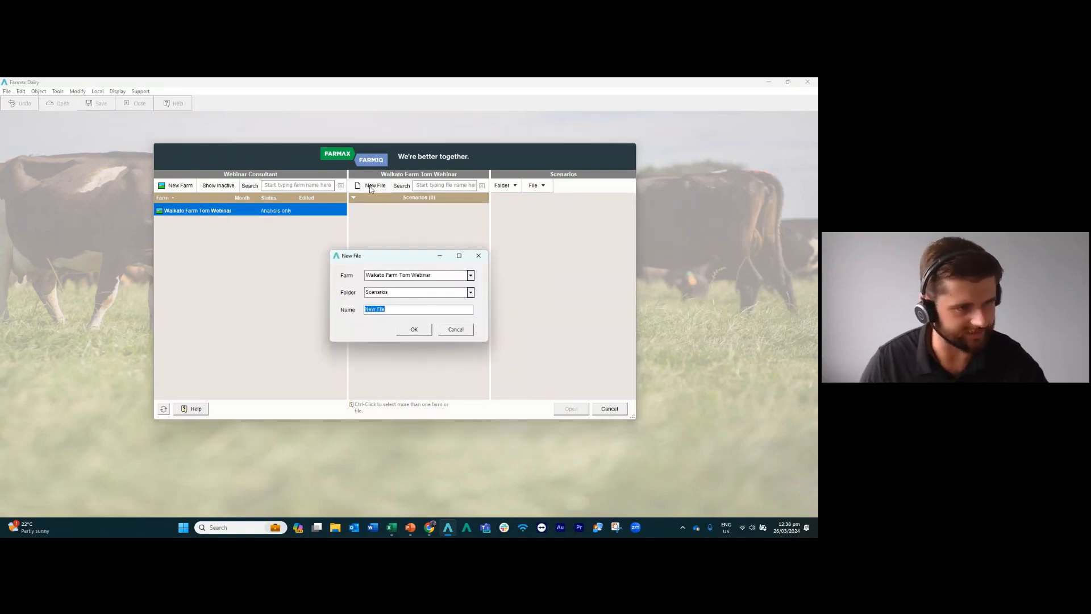
text(Current System)
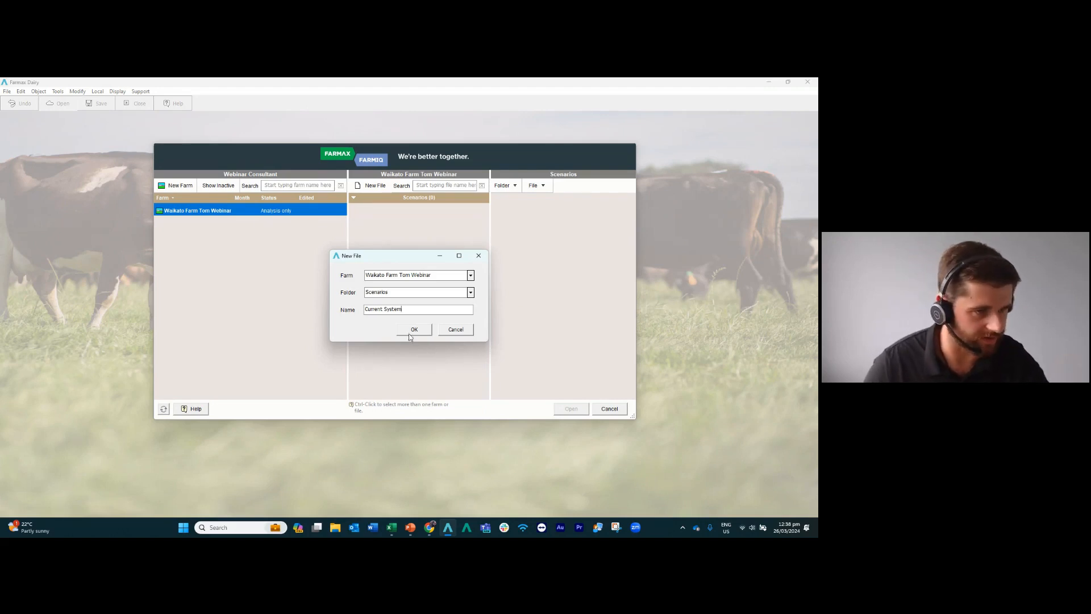
click(413, 329)
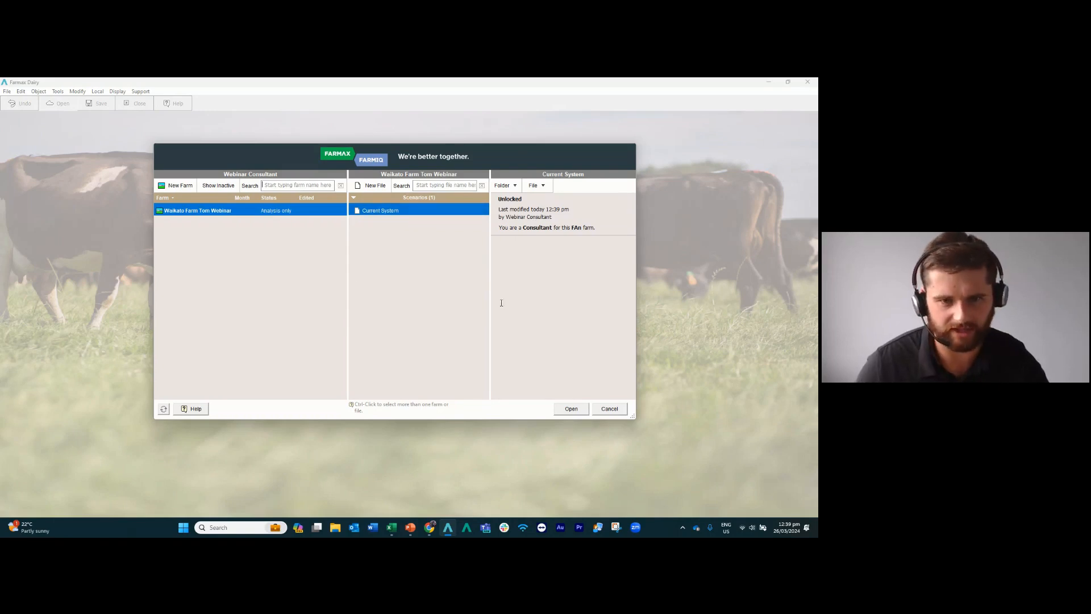
Open the Current System file and convert the farm to long term.
double_click(390, 215)
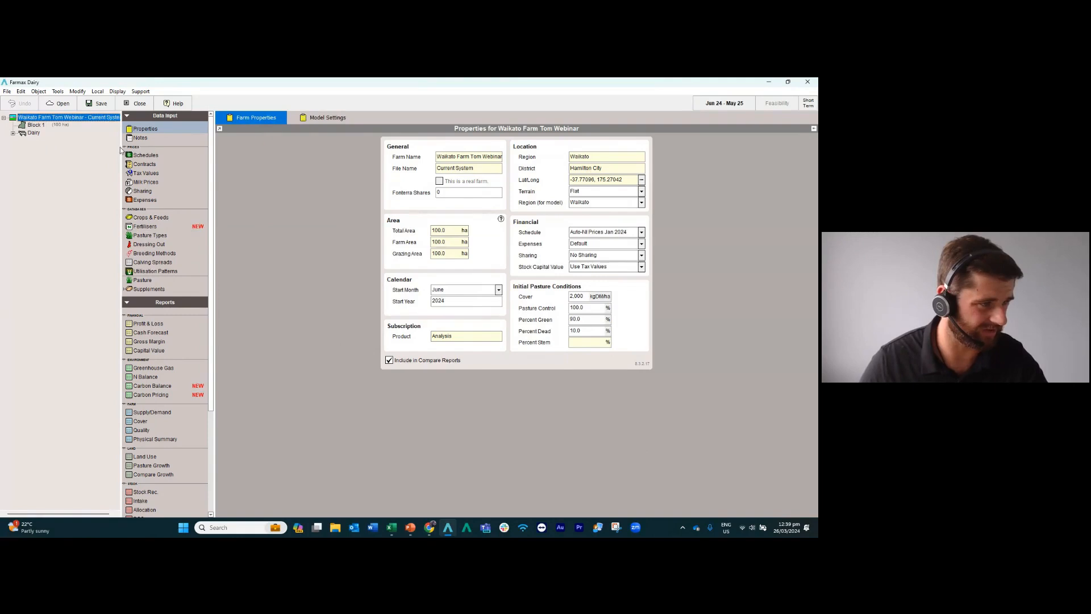
drag(120, 147, 124, 147)
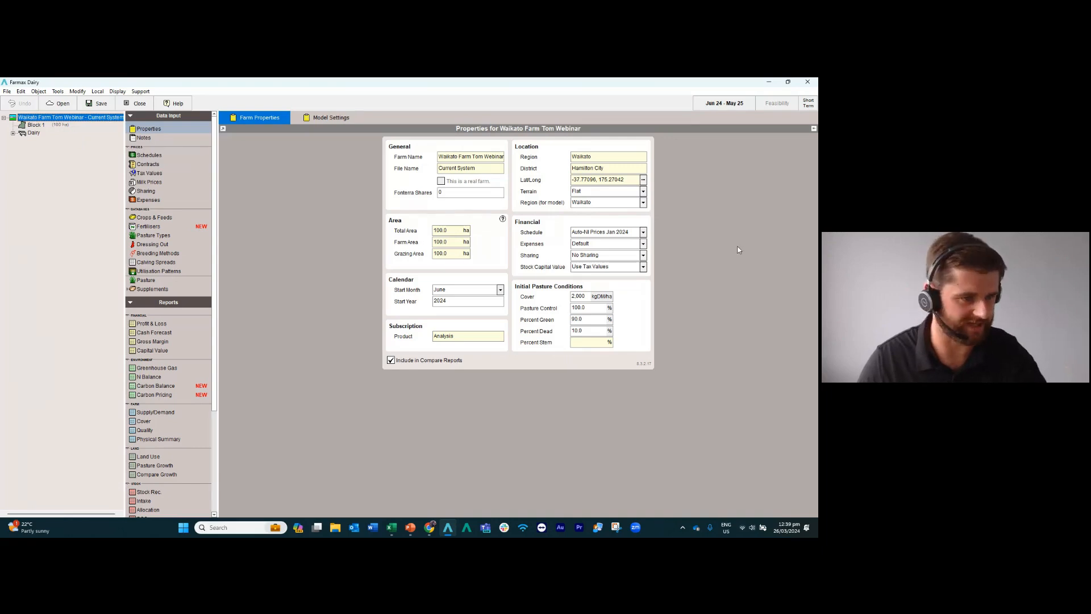
click(58, 93)
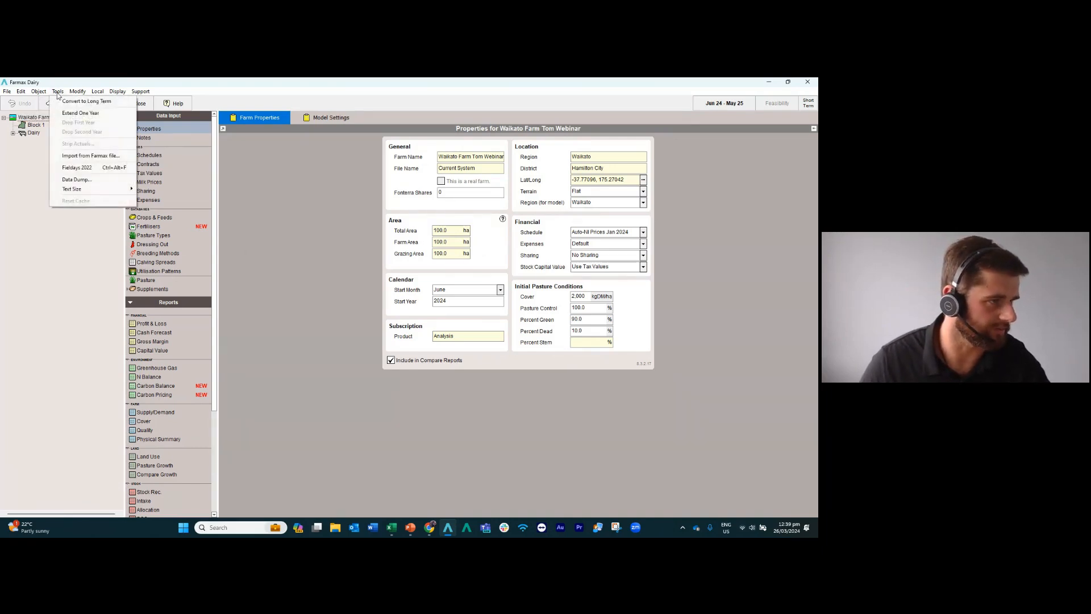
click(82, 101)
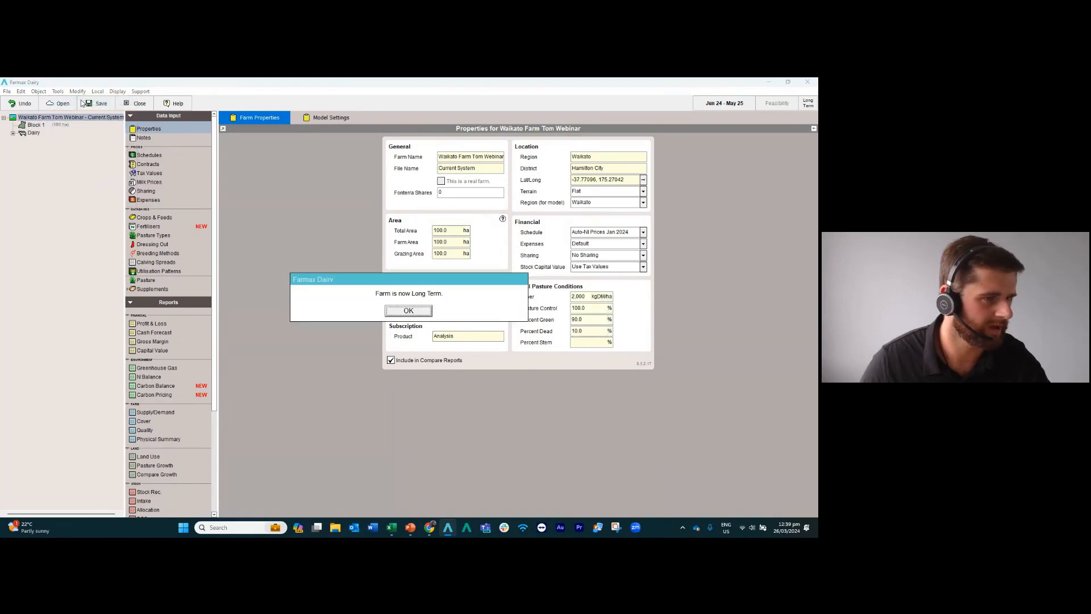
click(421, 311)
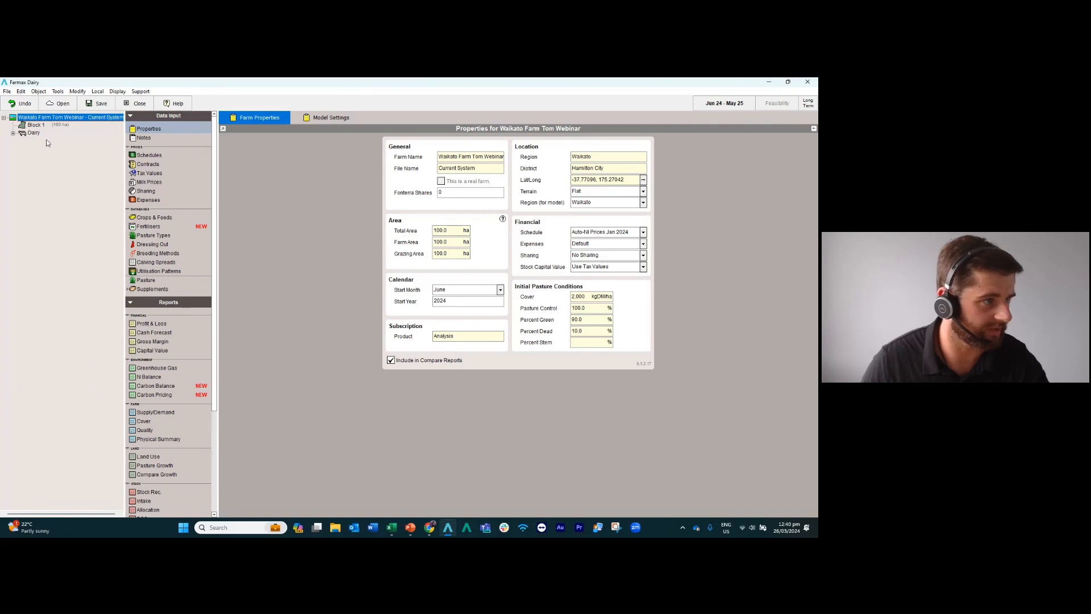
Look through the Block 1, Dairy and farm-level entries, and view the farm's Profit & Loss report.
click(34, 125)
key(Down)
click(44, 118)
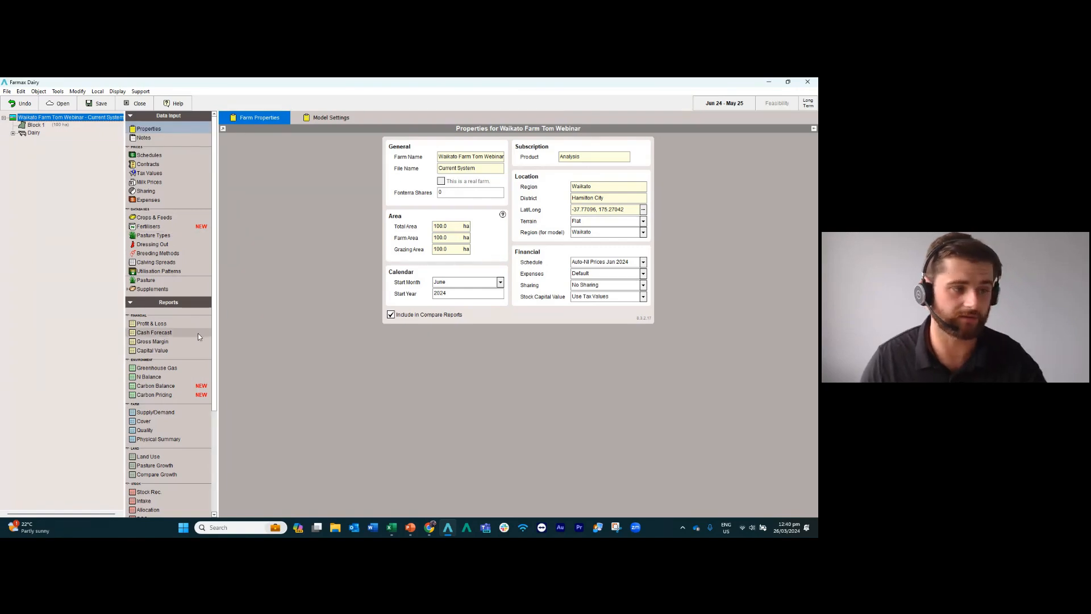
click(179, 325)
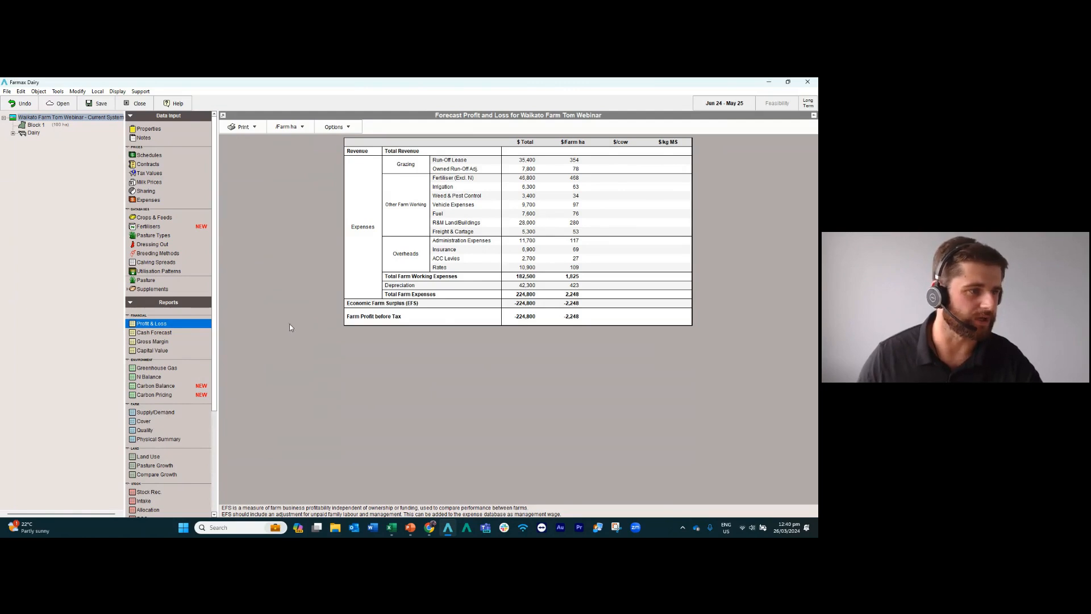
Examine the Maize Silage entry among the crops and feeds, including its per area cost and default yield.
click(155, 219)
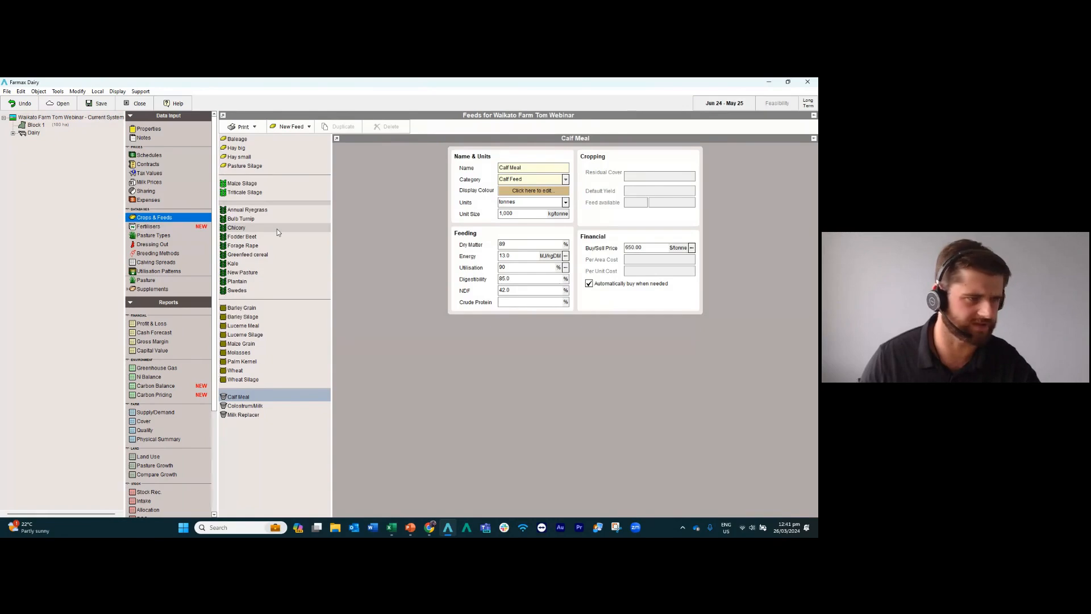
click(247, 185)
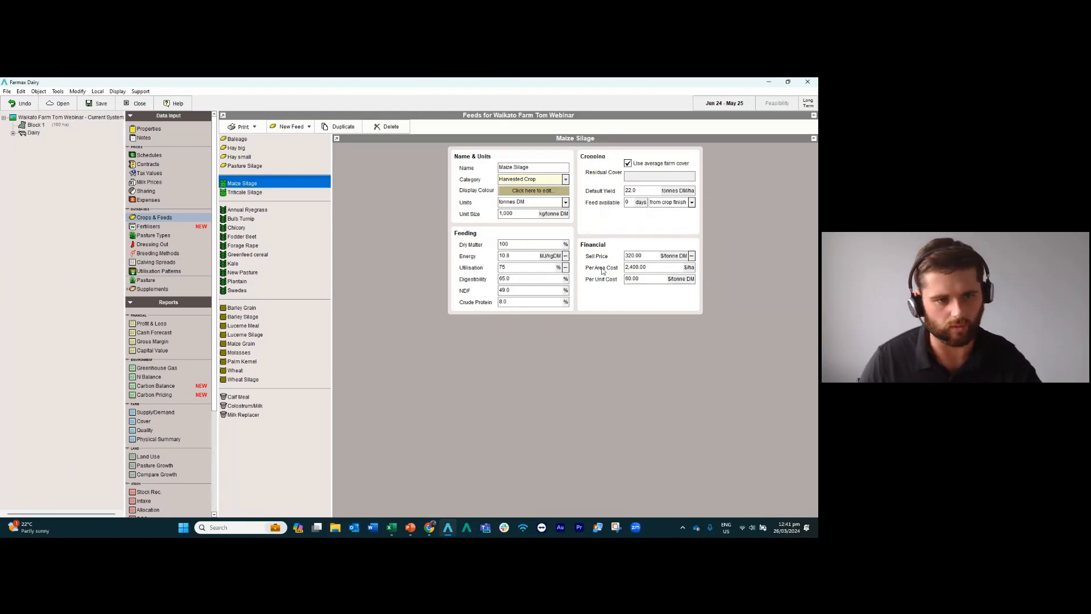
click(659, 267)
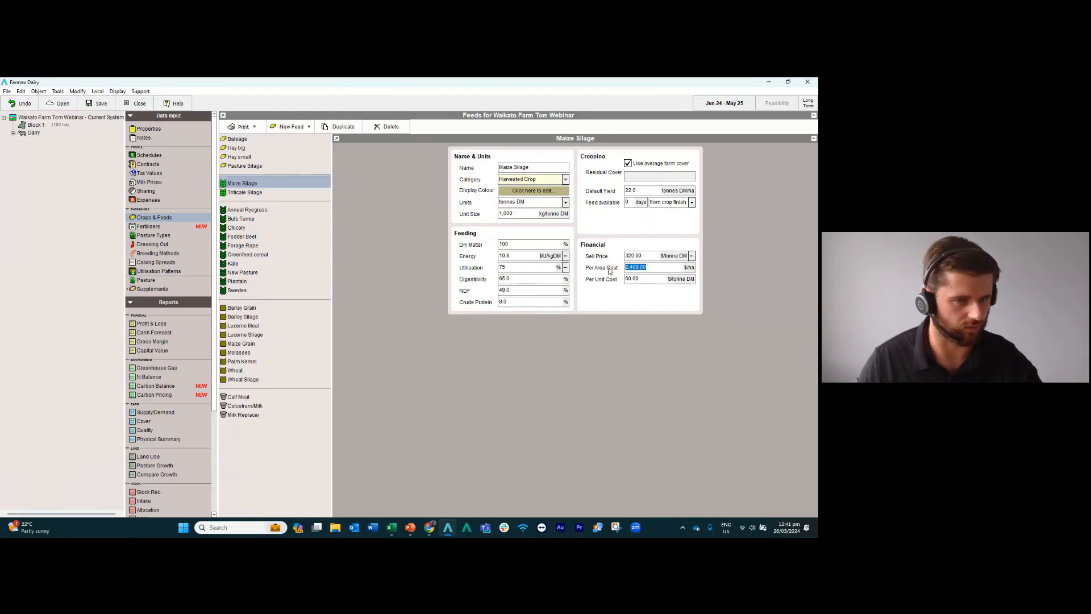
click(632, 191)
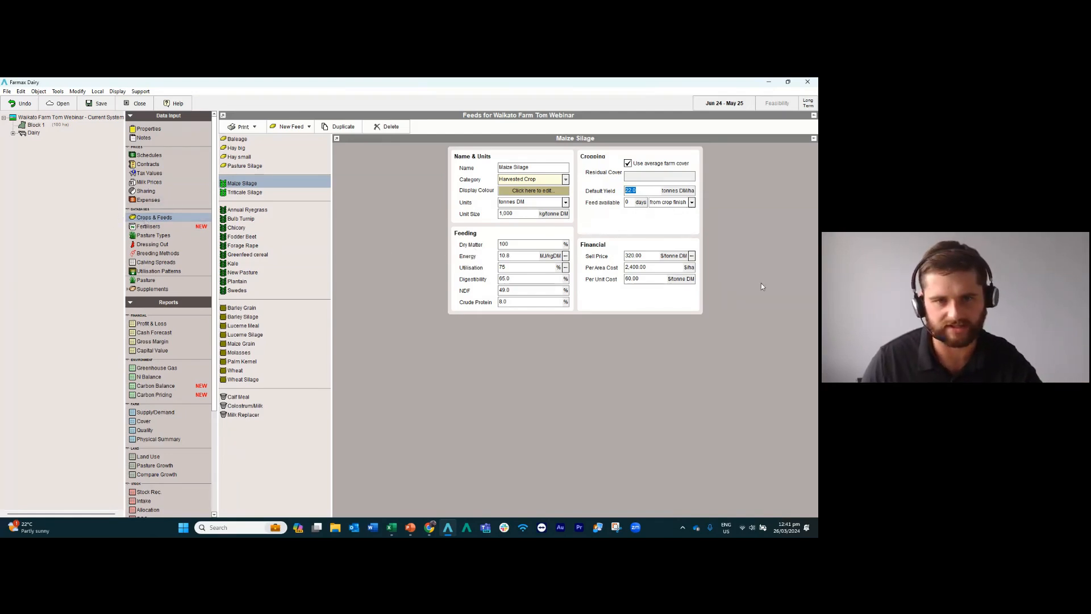
key(alt+Tab)
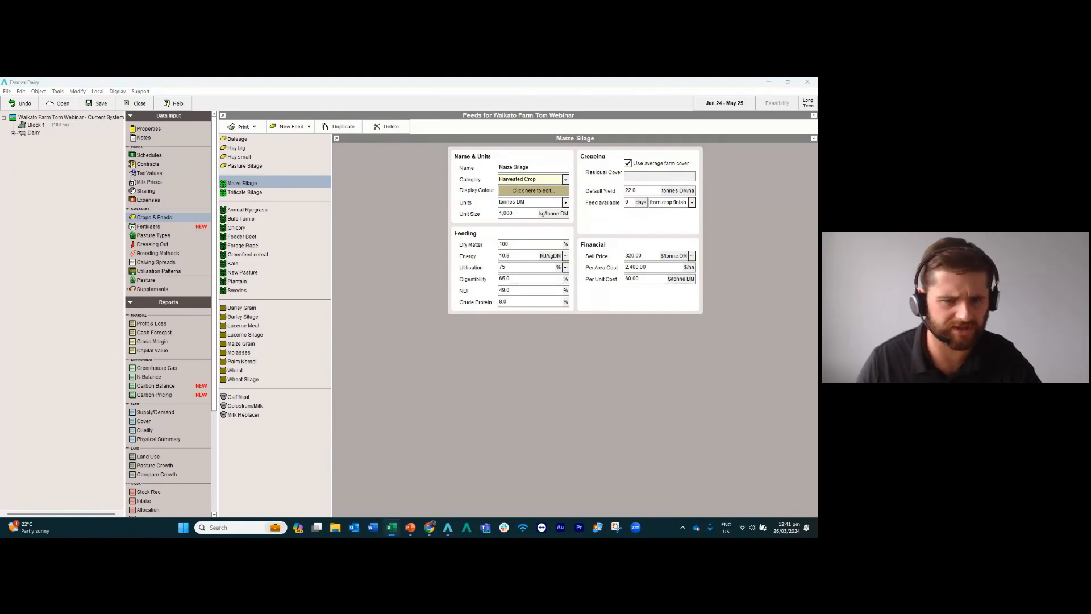
Apply the Ohaupo curve from the Waikato region of the pasture growth library to Block 1.
click(33, 126)
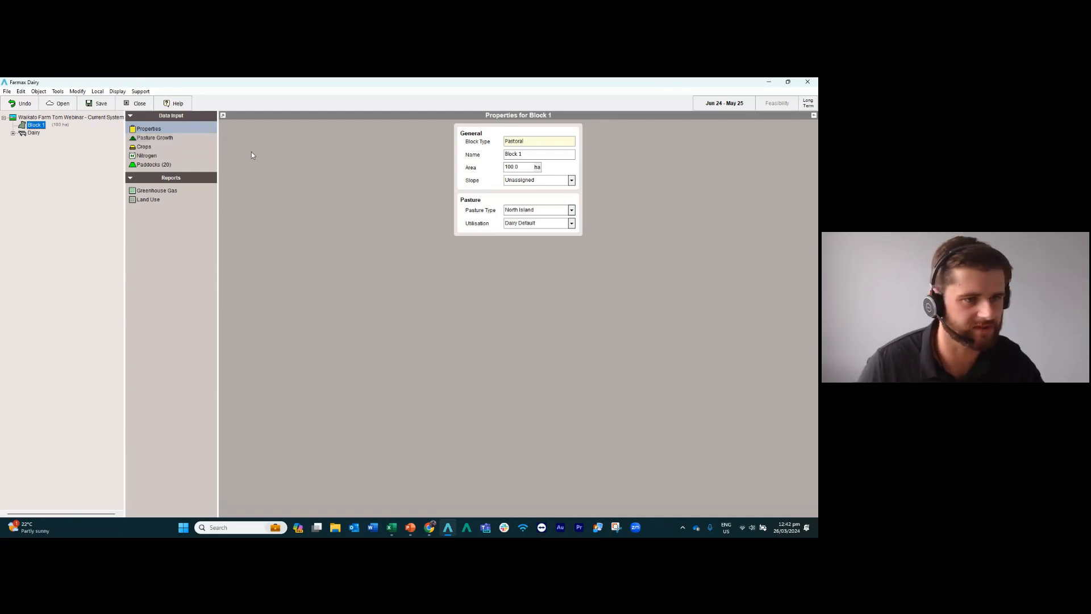
key(alt+Tab)
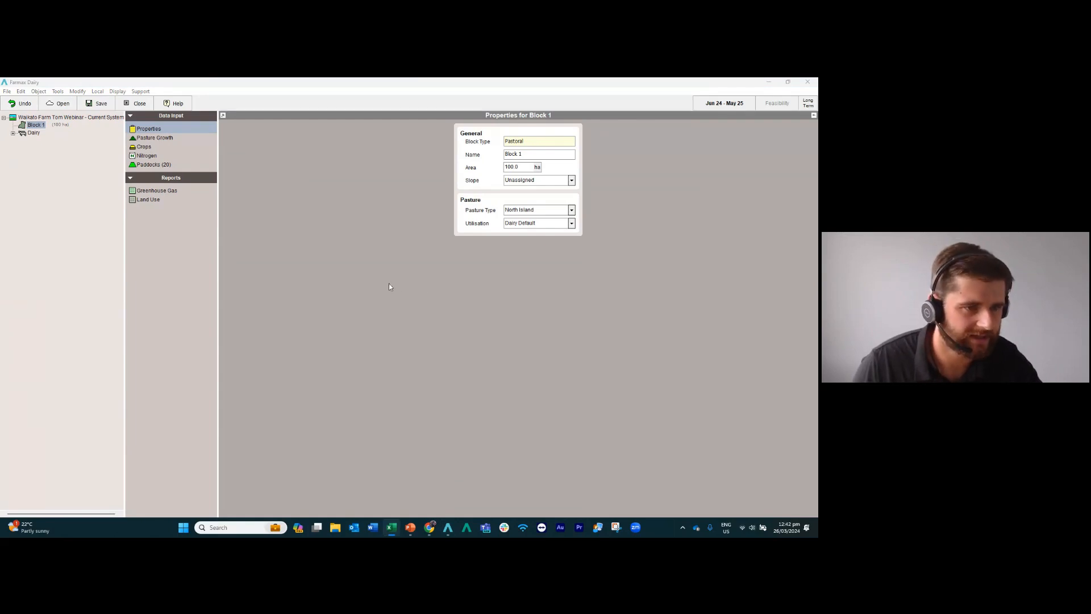
click(192, 129)
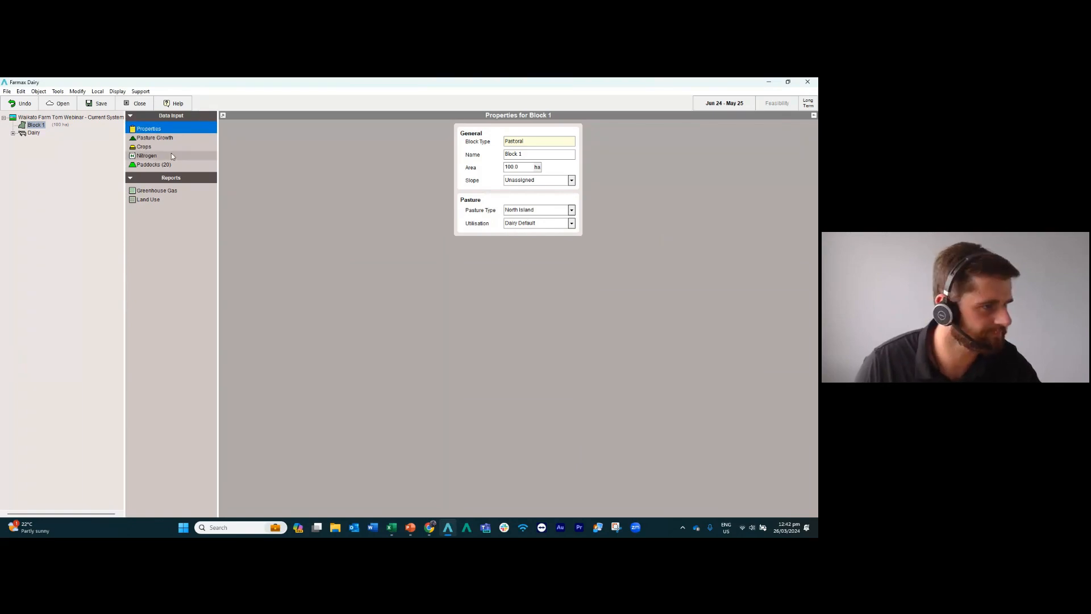
click(149, 138)
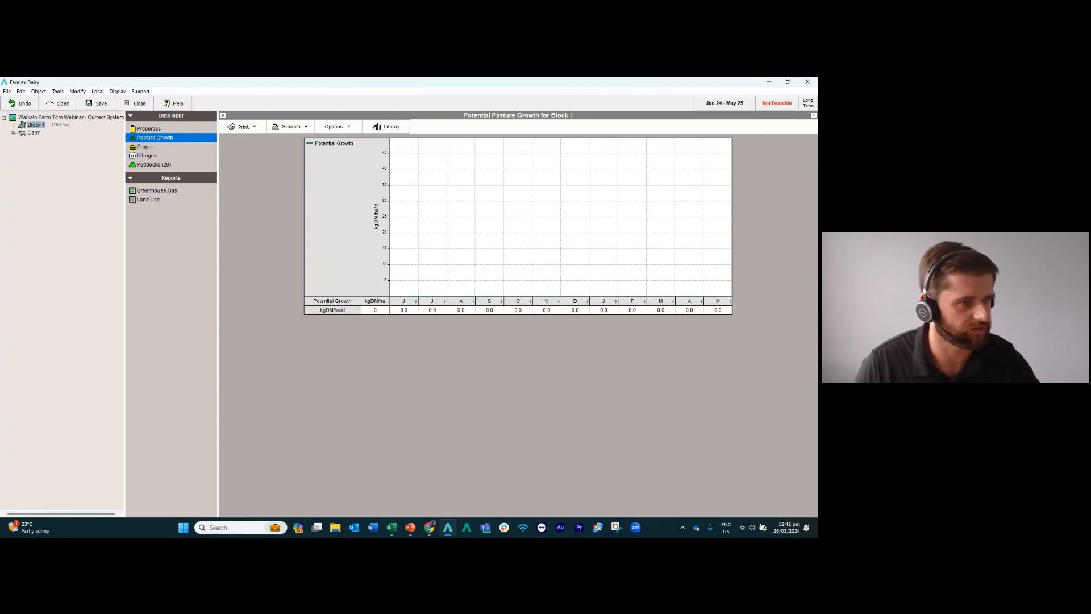
click(405, 311)
click(429, 311)
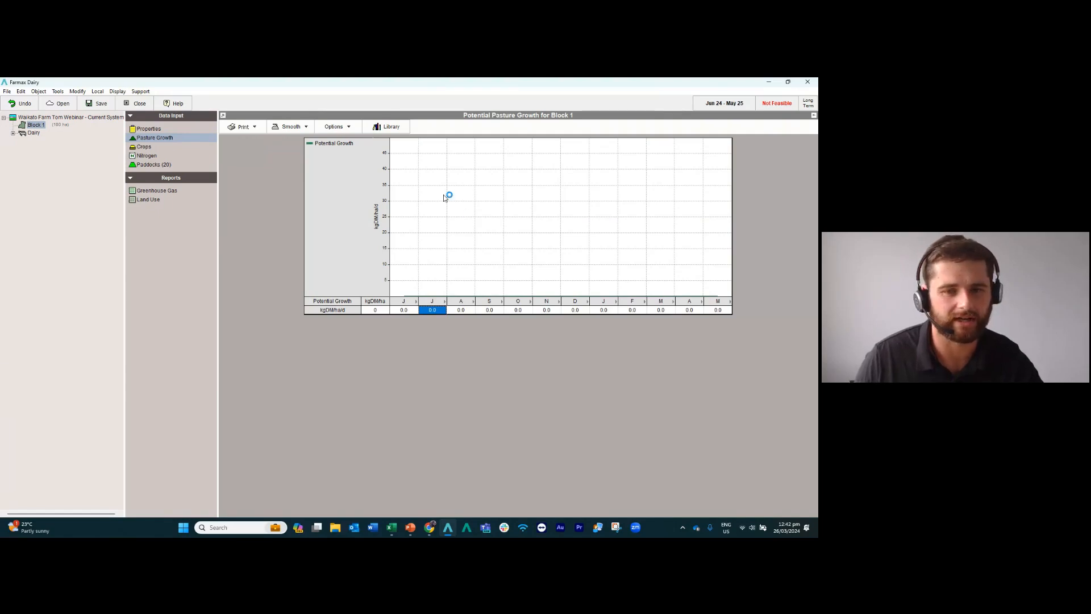
click(389, 127)
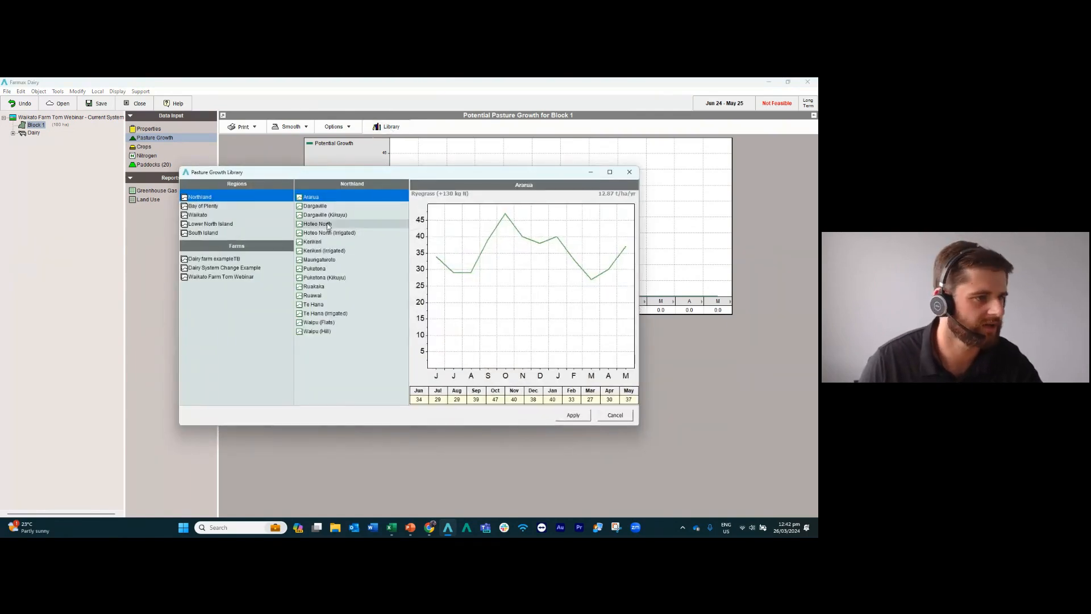
click(204, 216)
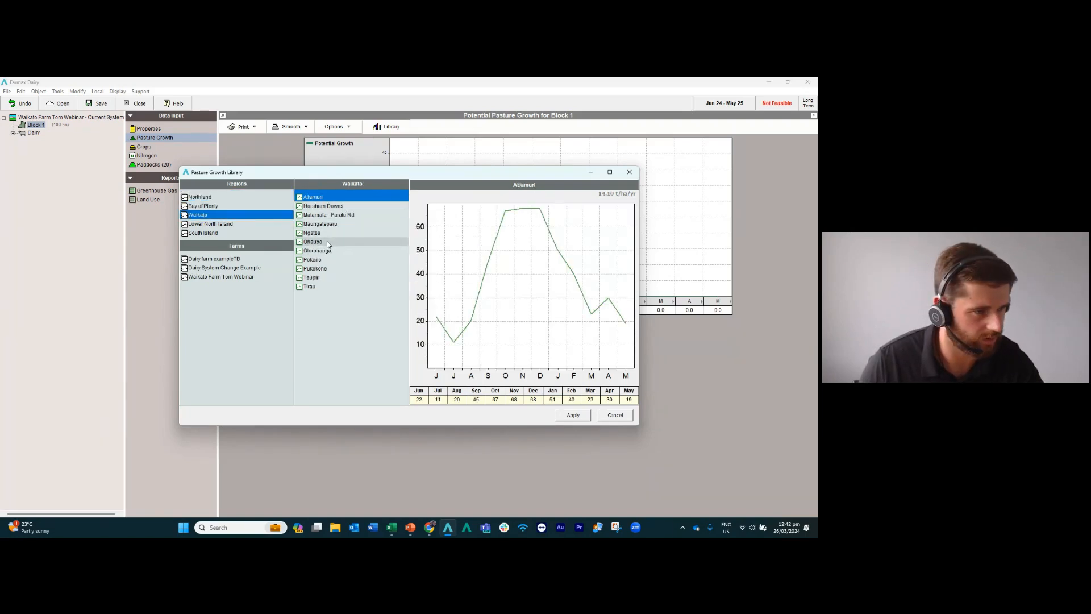
click(326, 244)
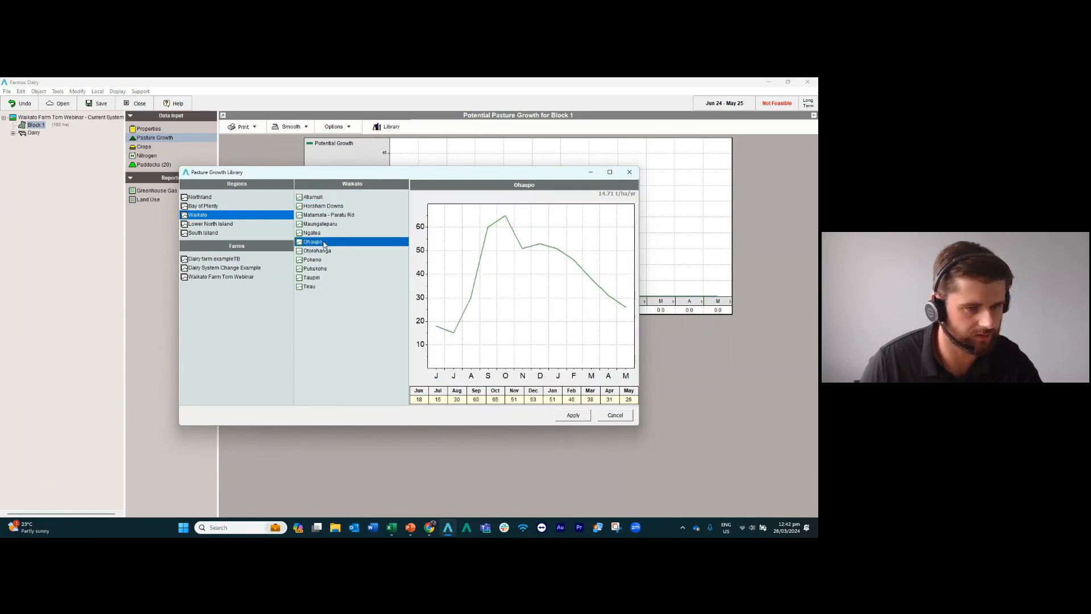
click(573, 415)
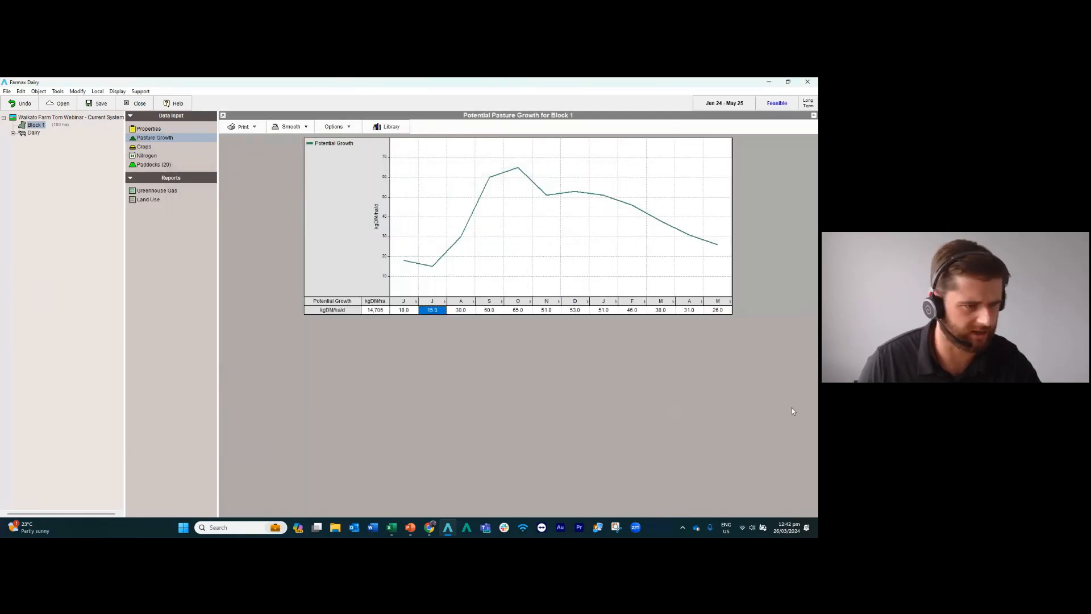
Check Block 1's June and July potential growth rates and its annual pasture growth total.
click(410, 312)
click(437, 311)
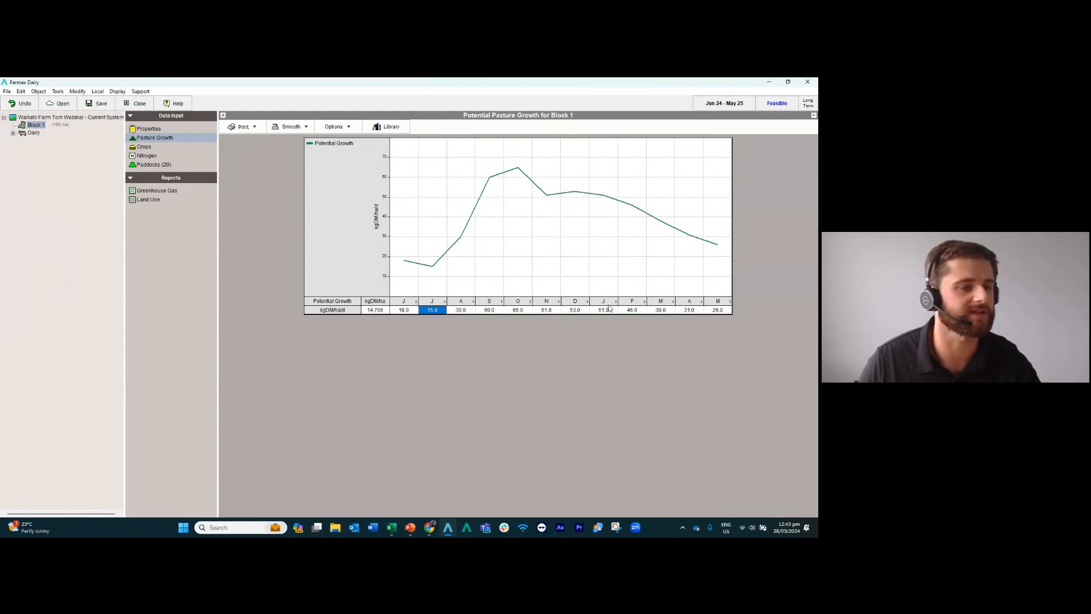
click(376, 312)
click(392, 527)
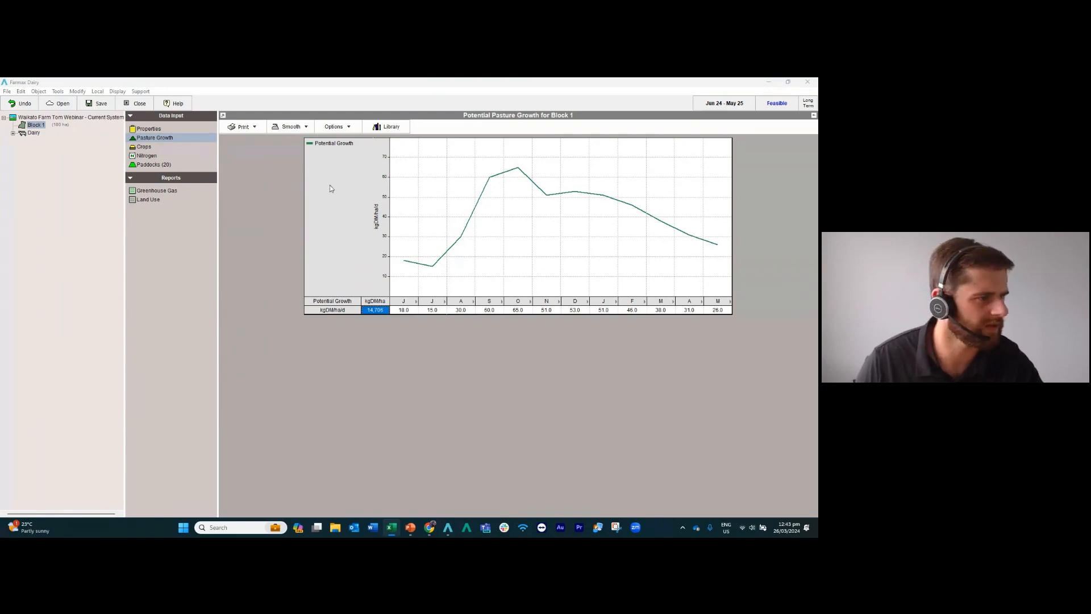
Add a Maize Silage crop to Block 1 with an area of 7.5 ha.
click(140, 147)
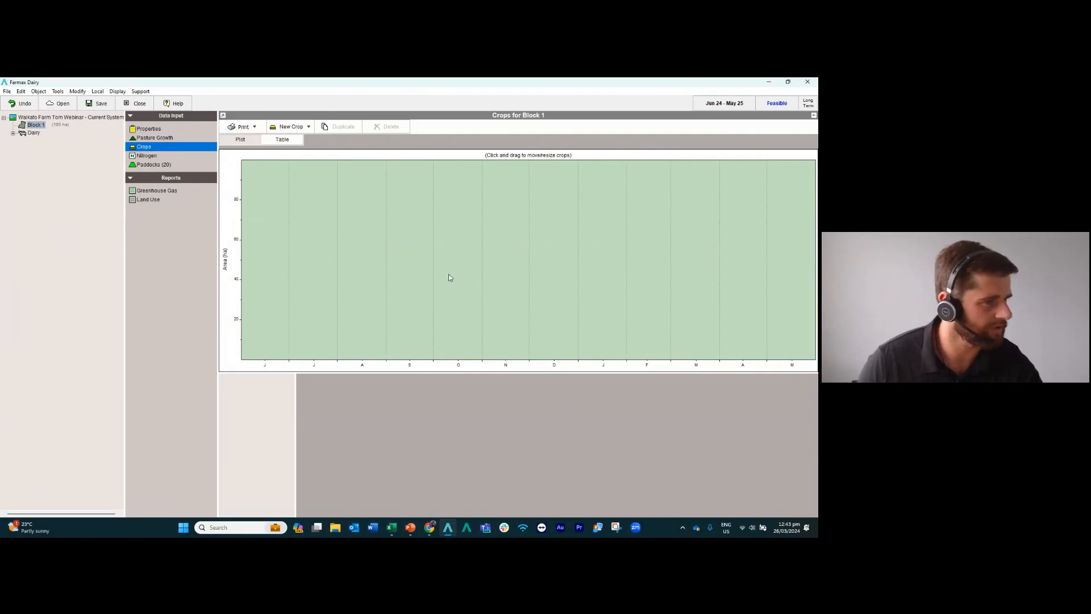
click(302, 127)
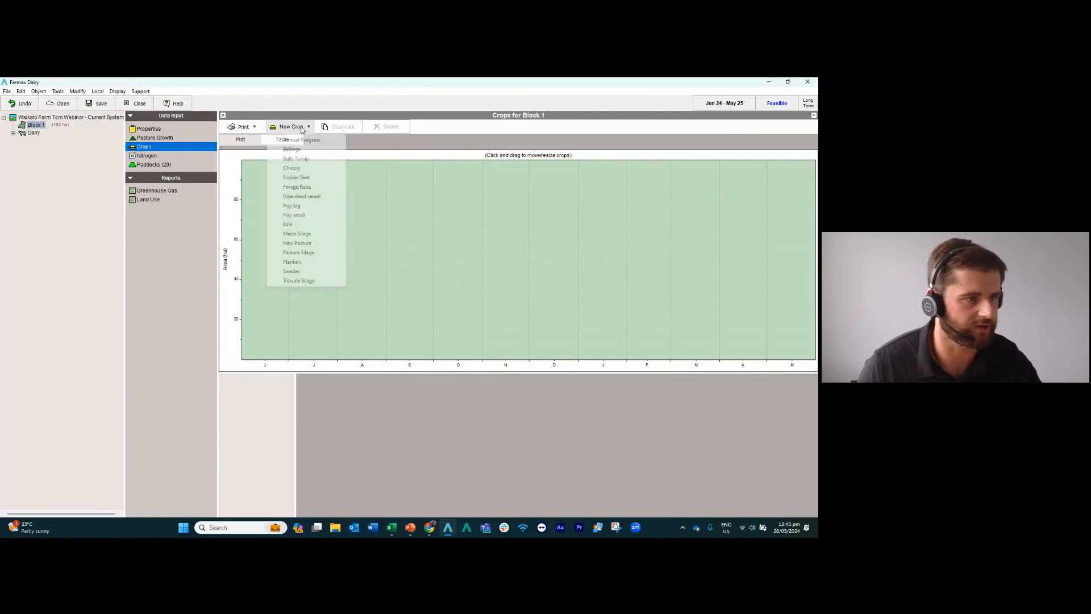
click(306, 233)
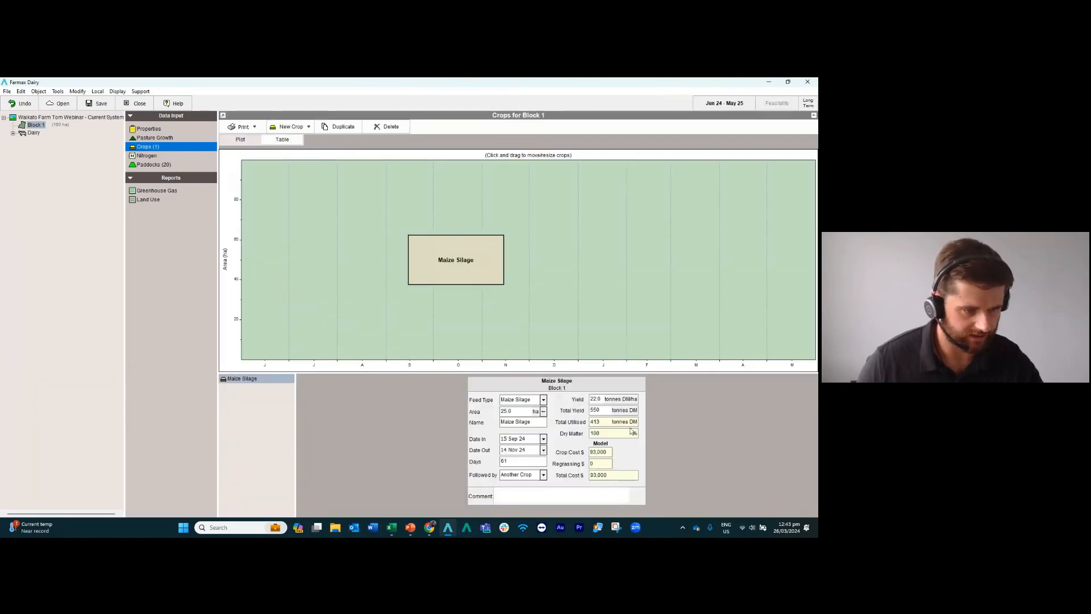
click(519, 411)
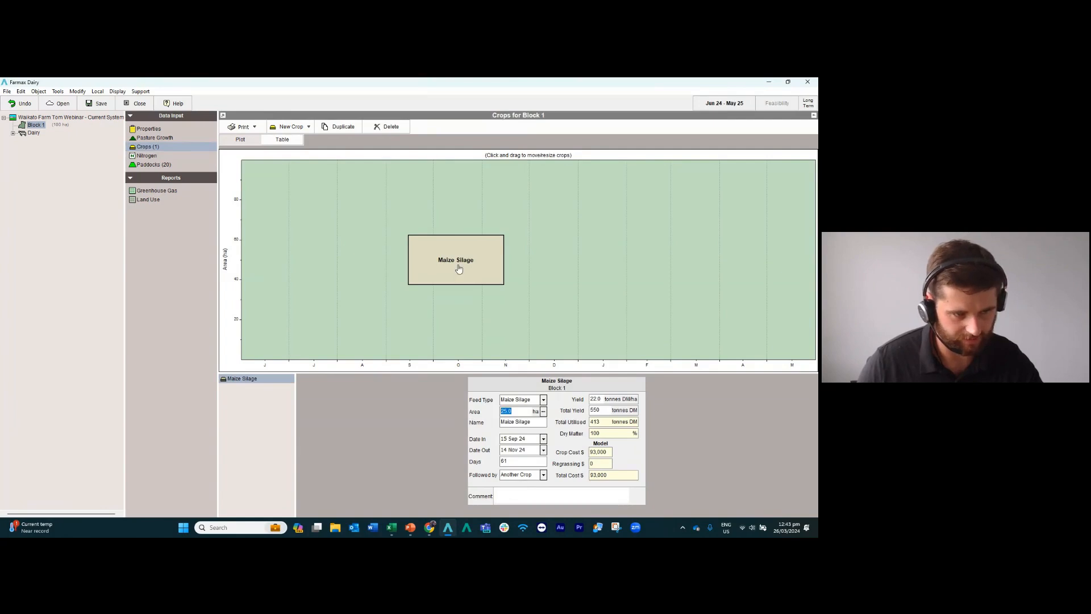
text(7.5)
key(Return)
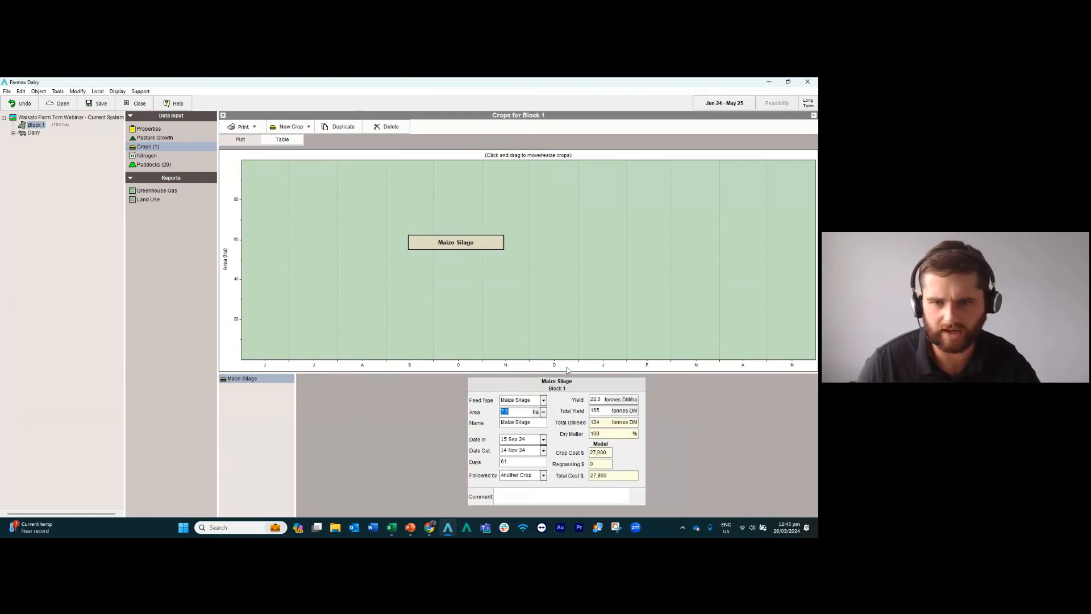
Set the Maize Silage crop to run from 20 Oct 24 to 01 Apr 25, followed by New Pasture.
click(544, 440)
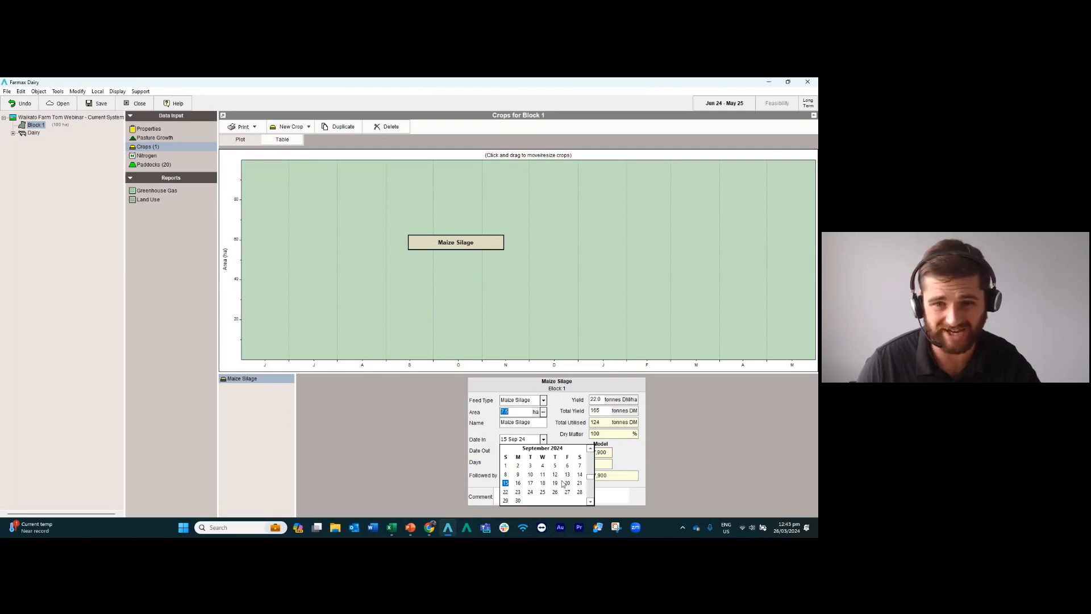
scroll(575, 501, down, 1)
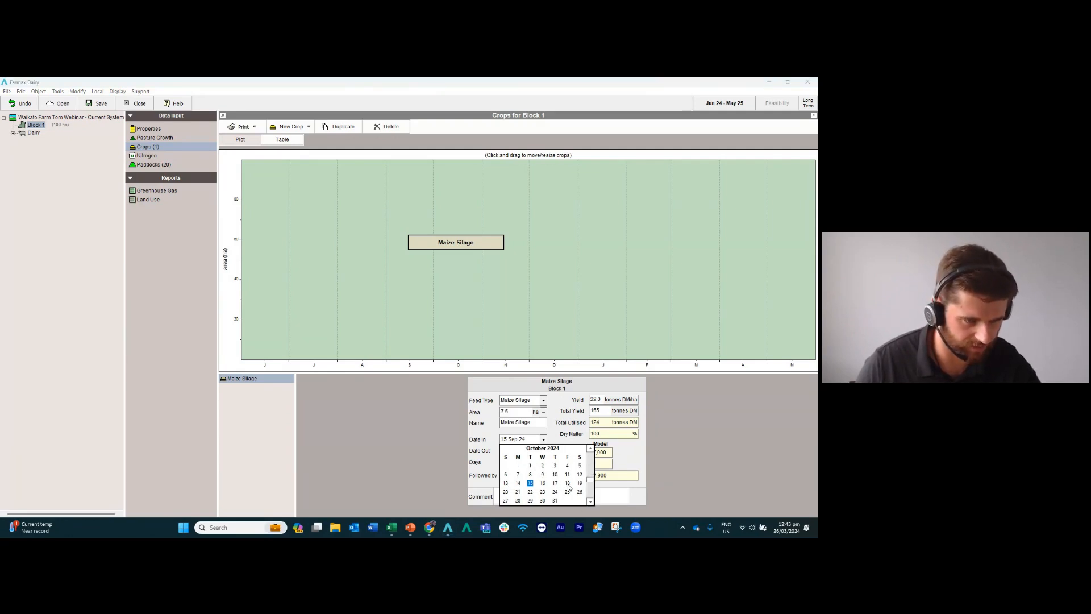
click(505, 492)
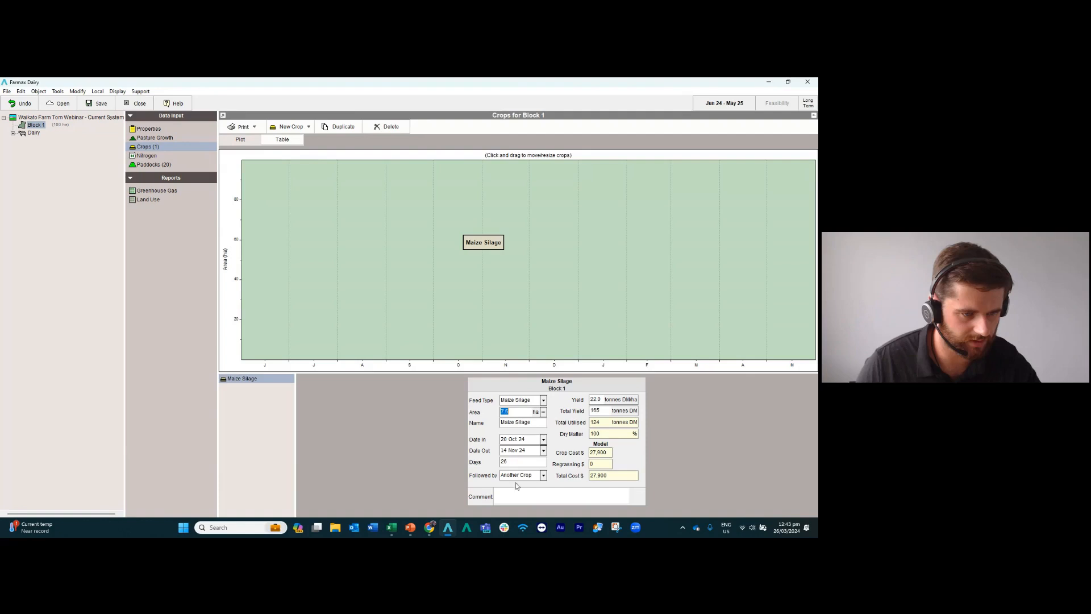
click(542, 451)
click(590, 512)
click(591, 513)
click(590, 513)
click(590, 512)
click(590, 512)
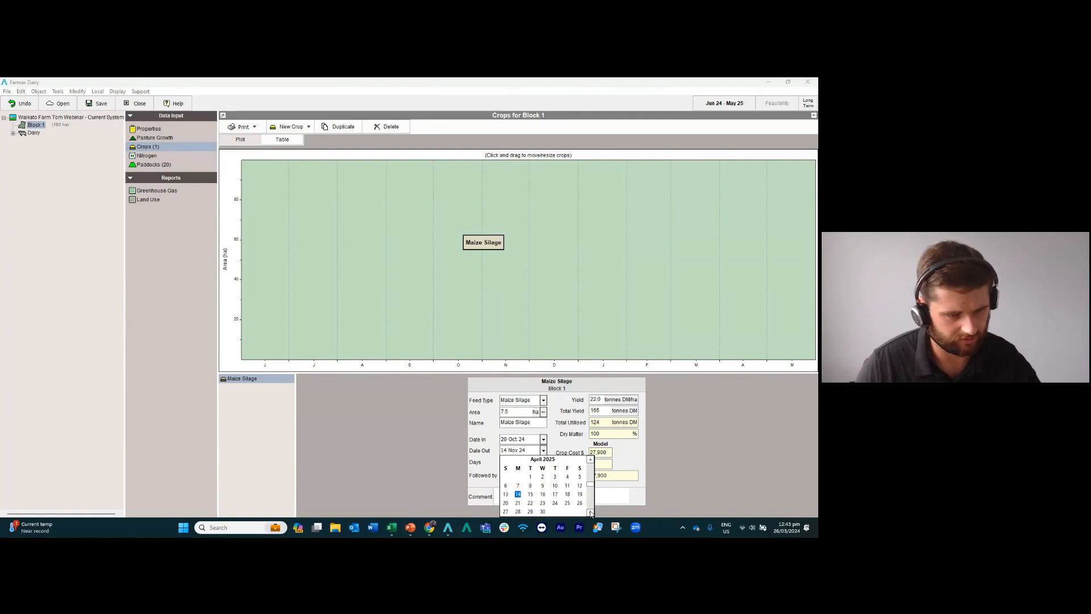
click(530, 477)
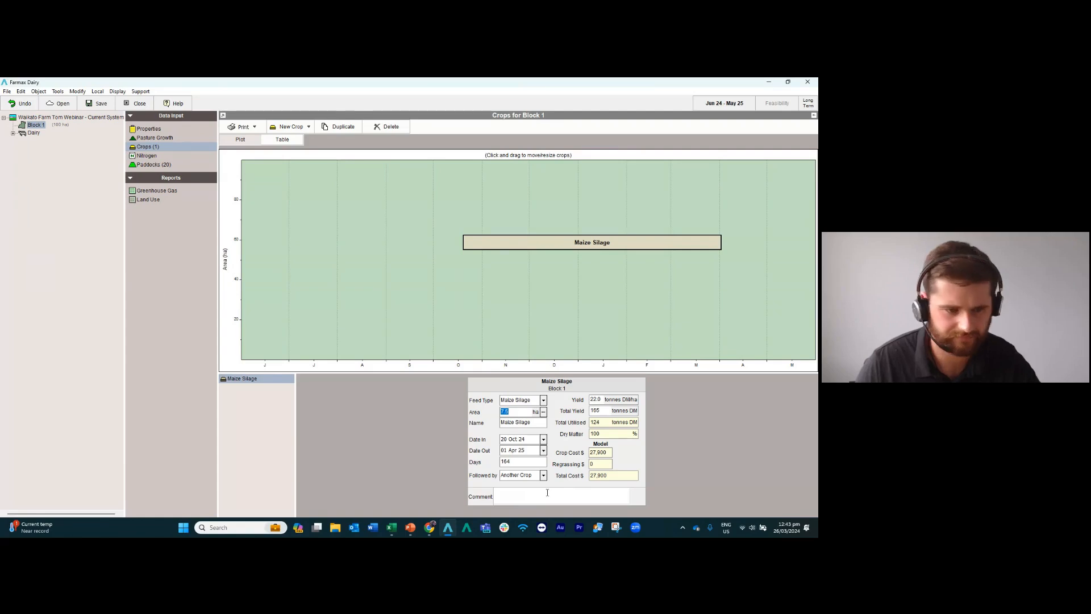
click(542, 476)
click(530, 482)
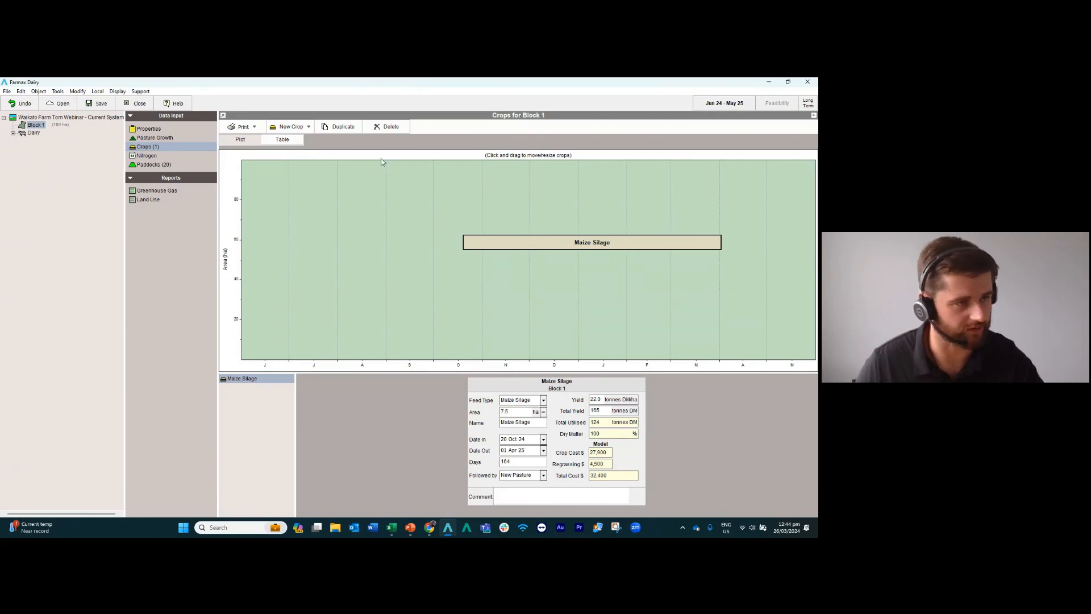
click(291, 127)
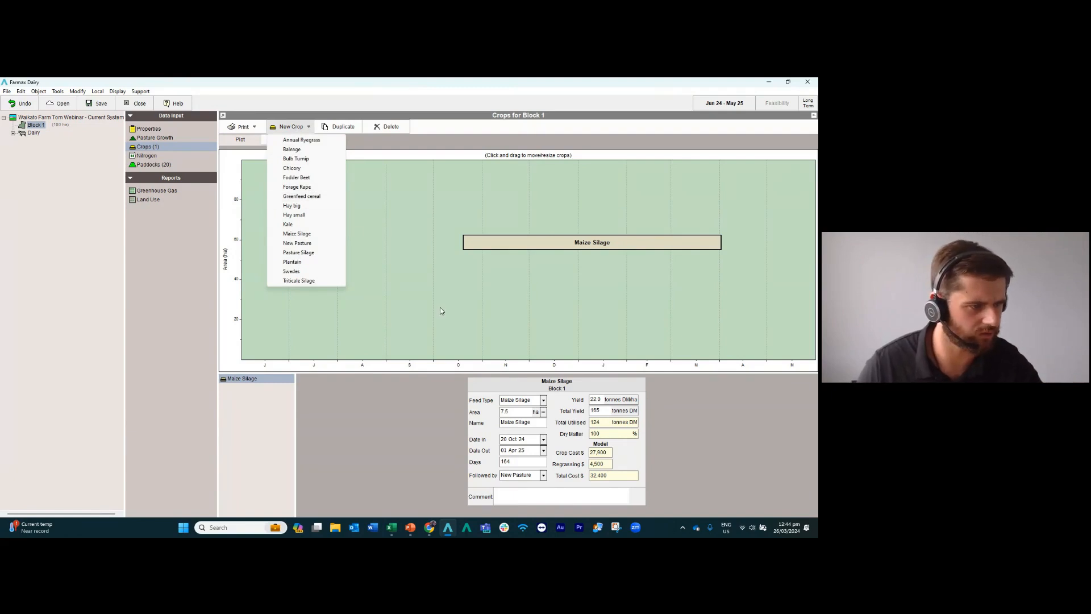
click(479, 294)
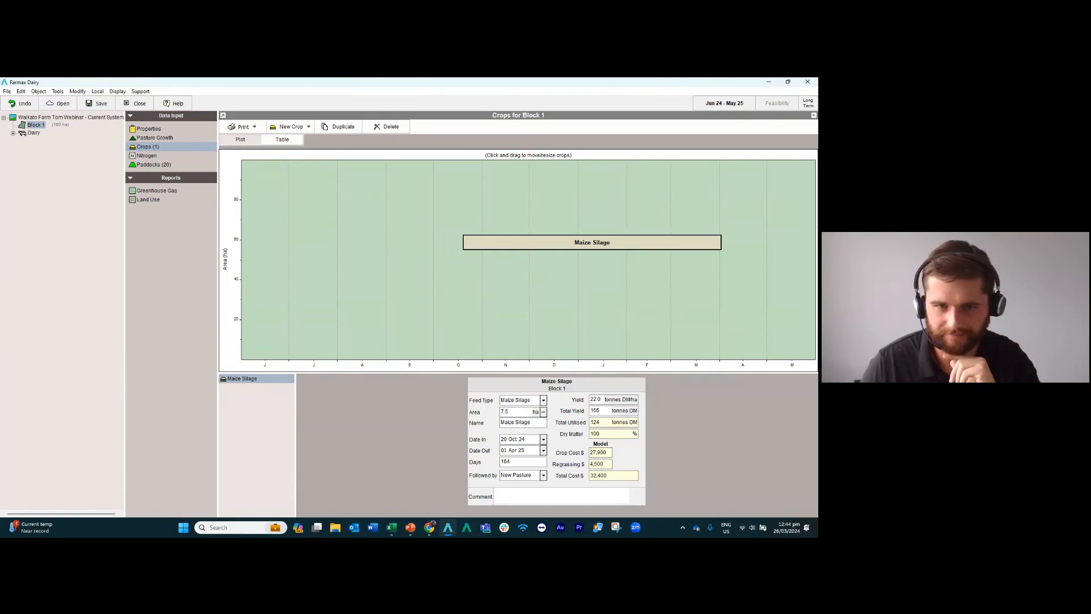
Open Block 1's nitrogen applications, look at the fertiliser types on offer and the farm-level entries, and return to the block.
click(151, 160)
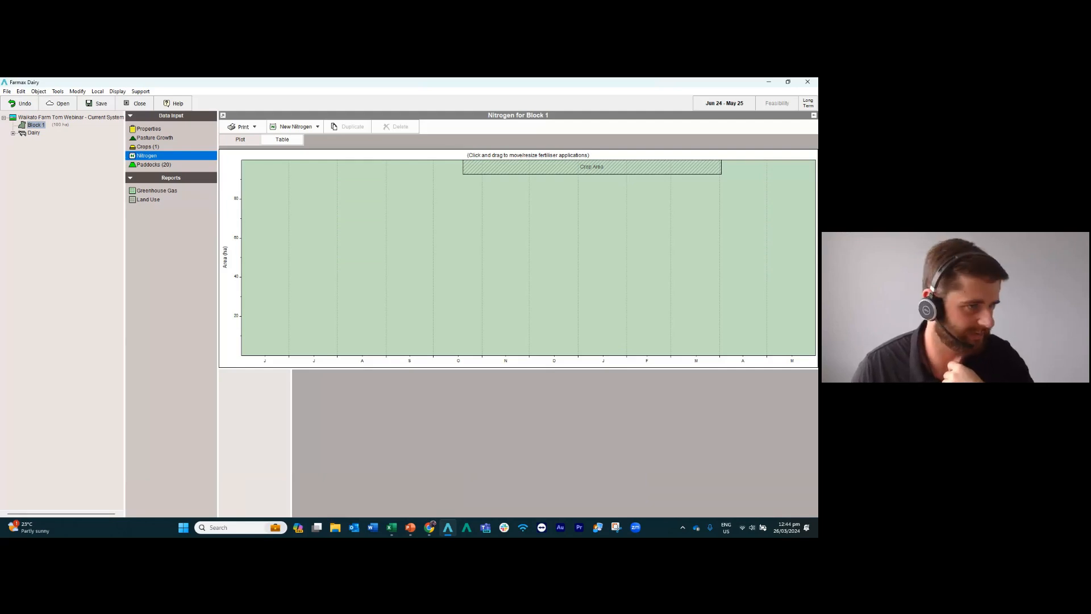
click(302, 127)
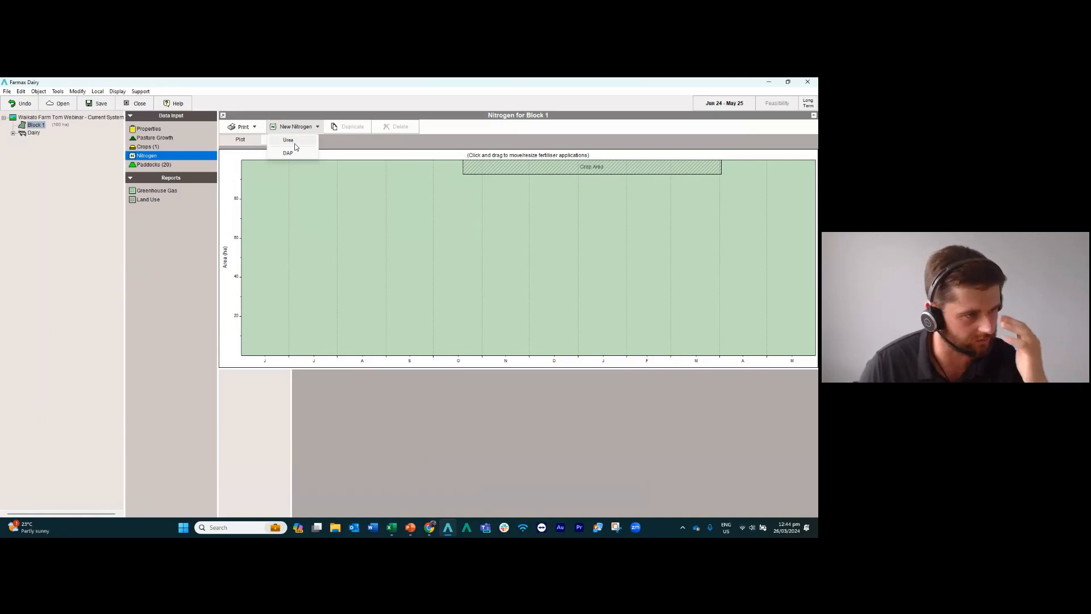
click(308, 226)
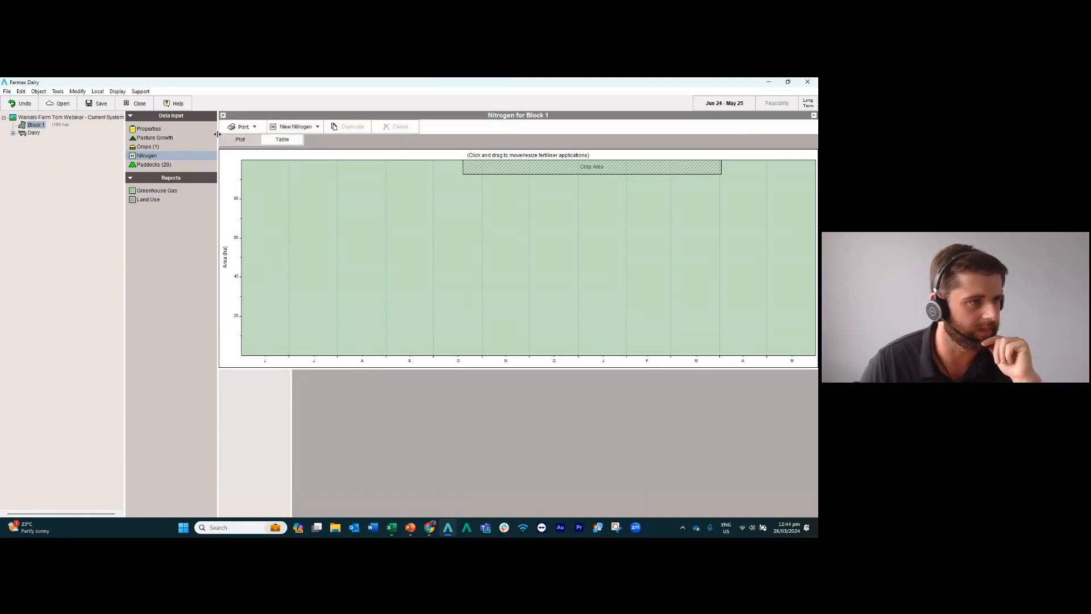
click(57, 118)
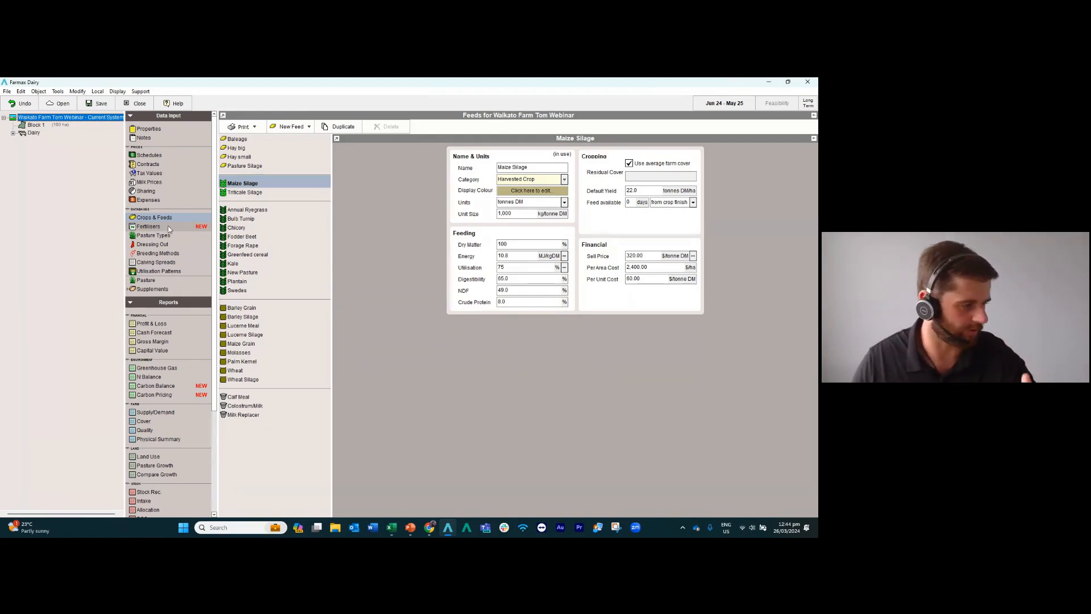
click(35, 125)
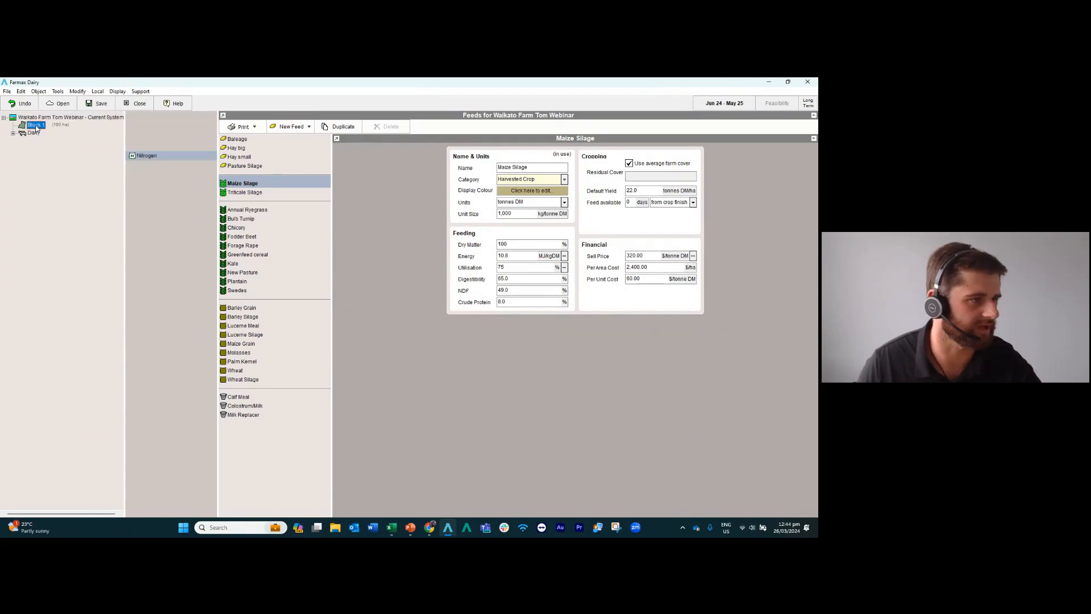
Add a Urea nitrogen application to Block 1, covering 90 ha at a rate of 35 kgN/ha.
click(312, 128)
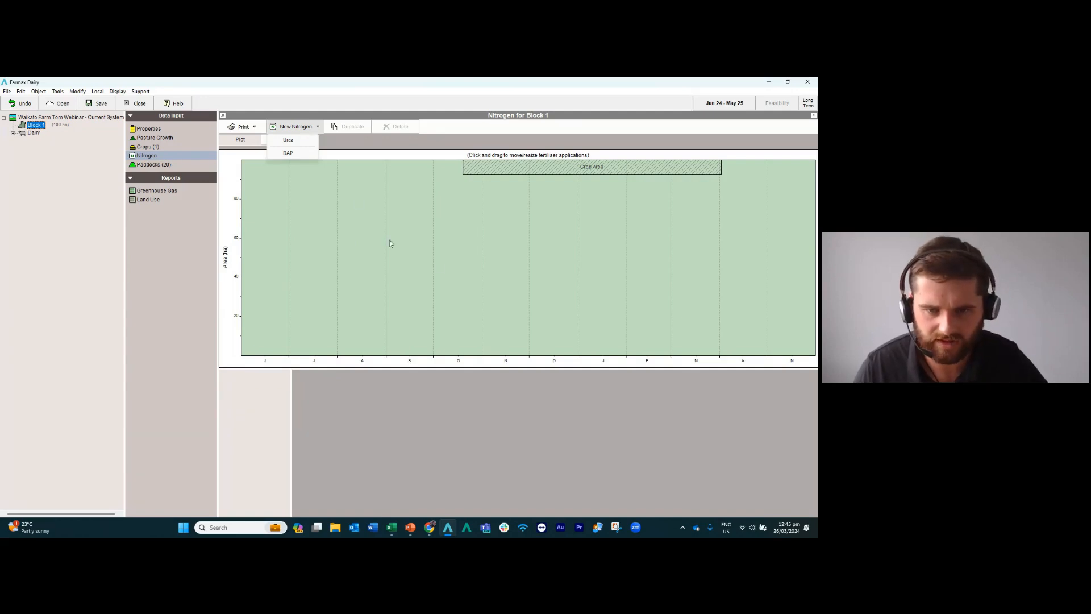
click(296, 140)
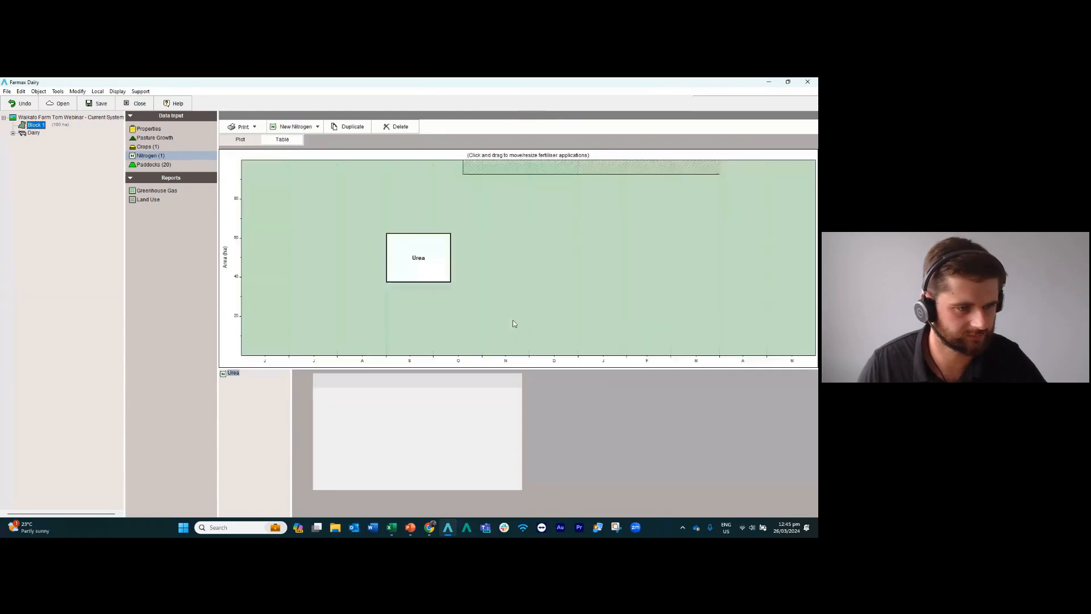
click(504, 408)
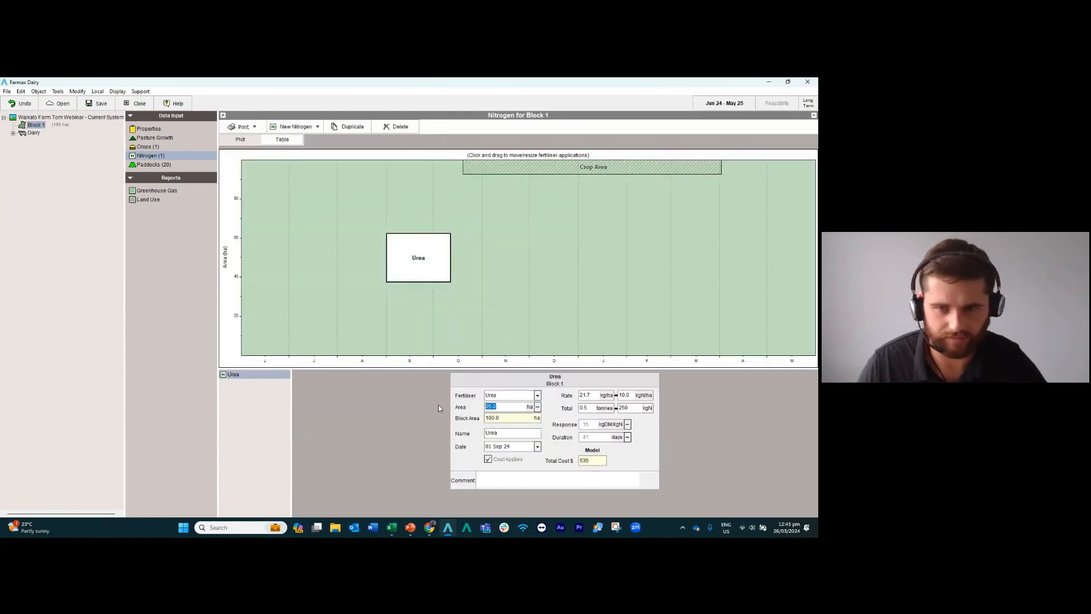
text(90)
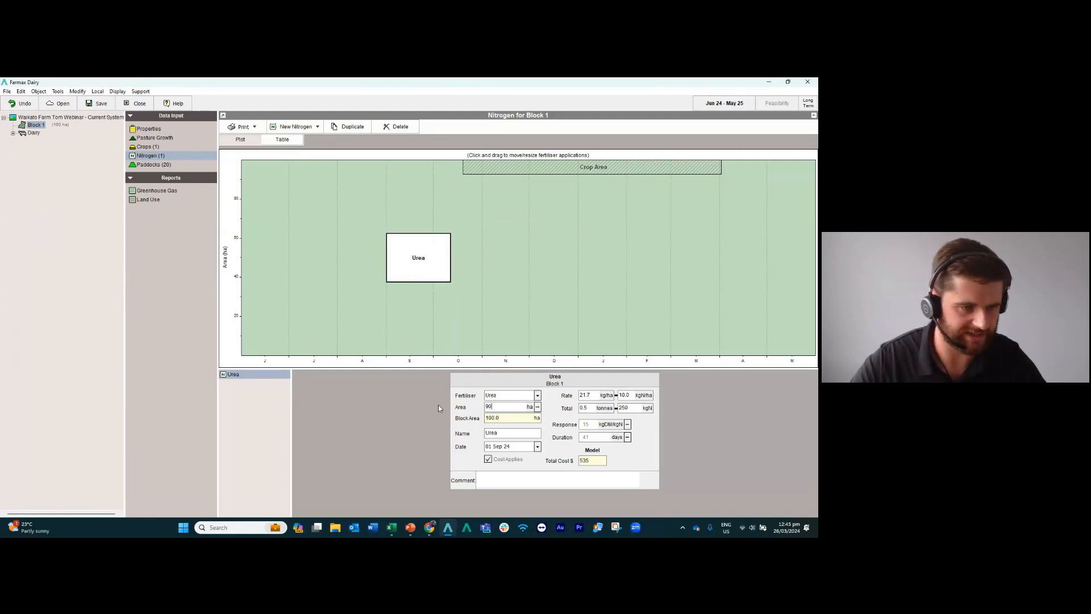
key(Return)
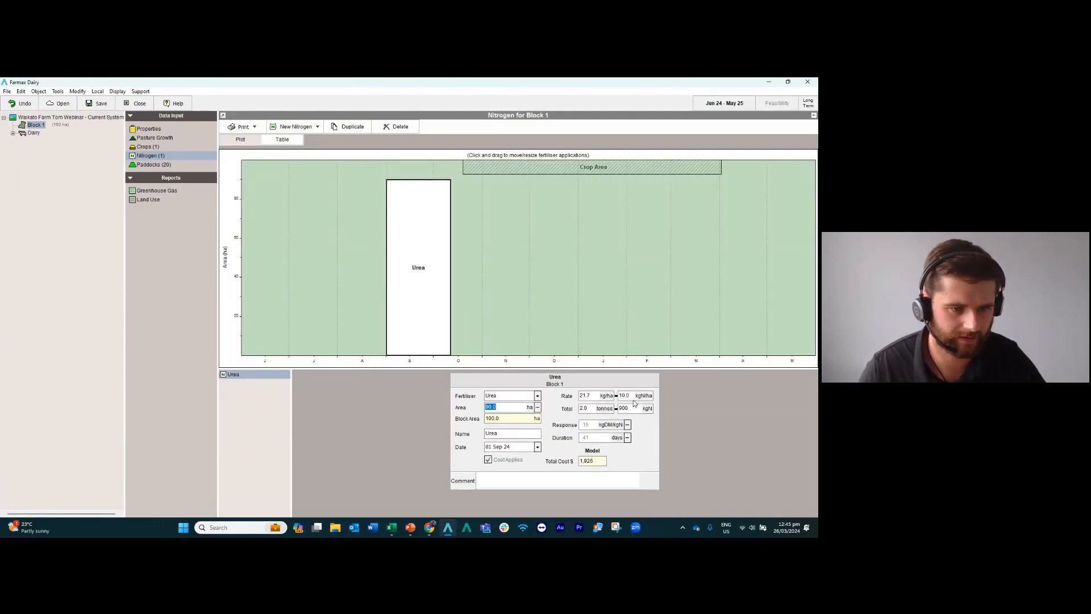
click(633, 396)
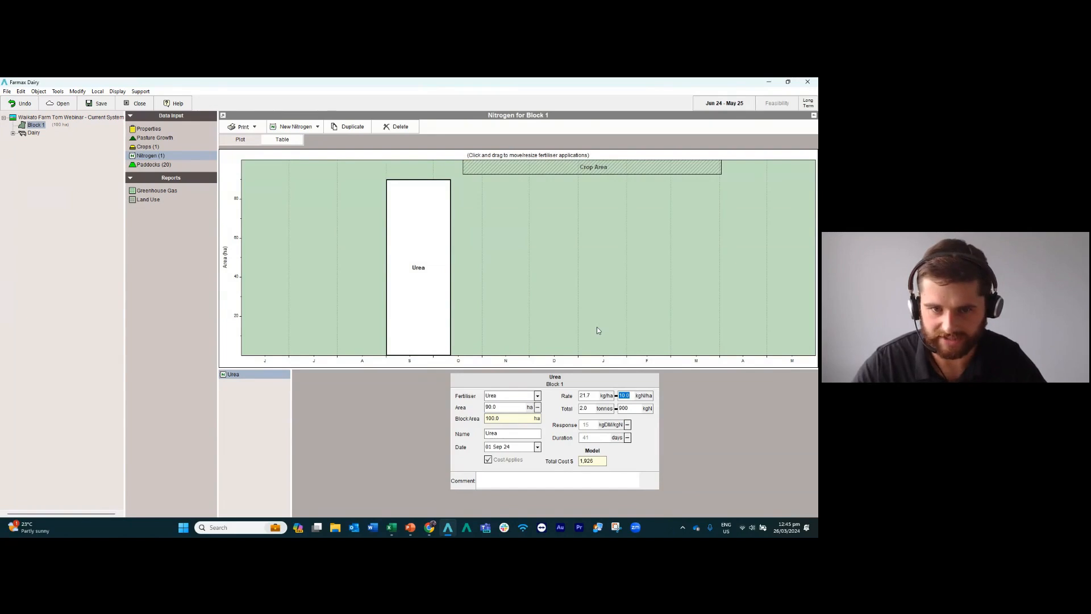
text(35)
key(Return)
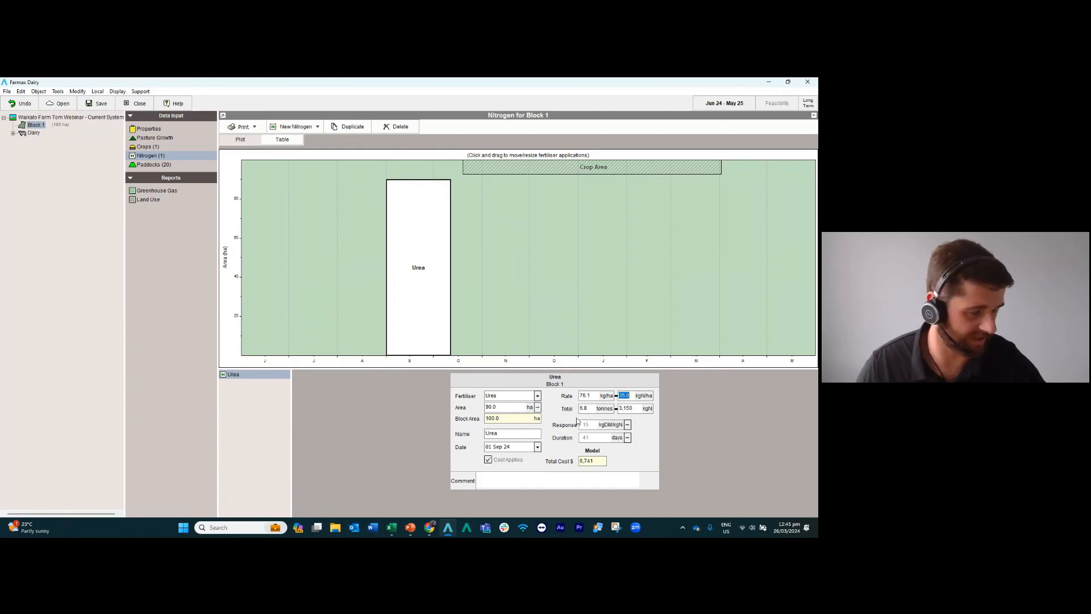
Duplicate the Urea application three times, placing the copies at 12 Oct 24, 22 Nov 24 and 01 Apr 25.
click(344, 130)
drag(424, 245, 489, 280)
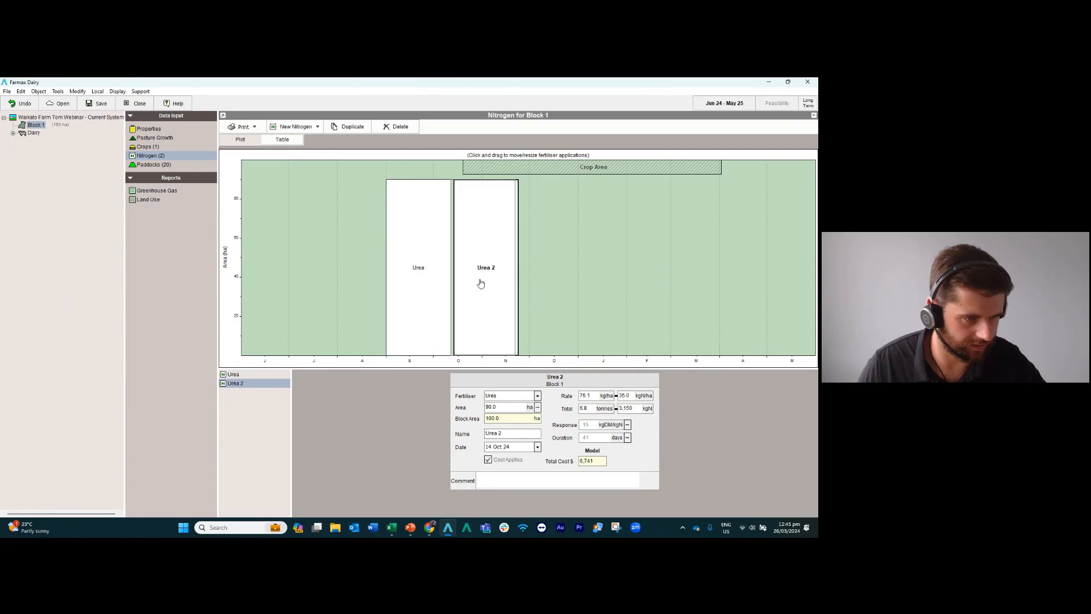
click(352, 128)
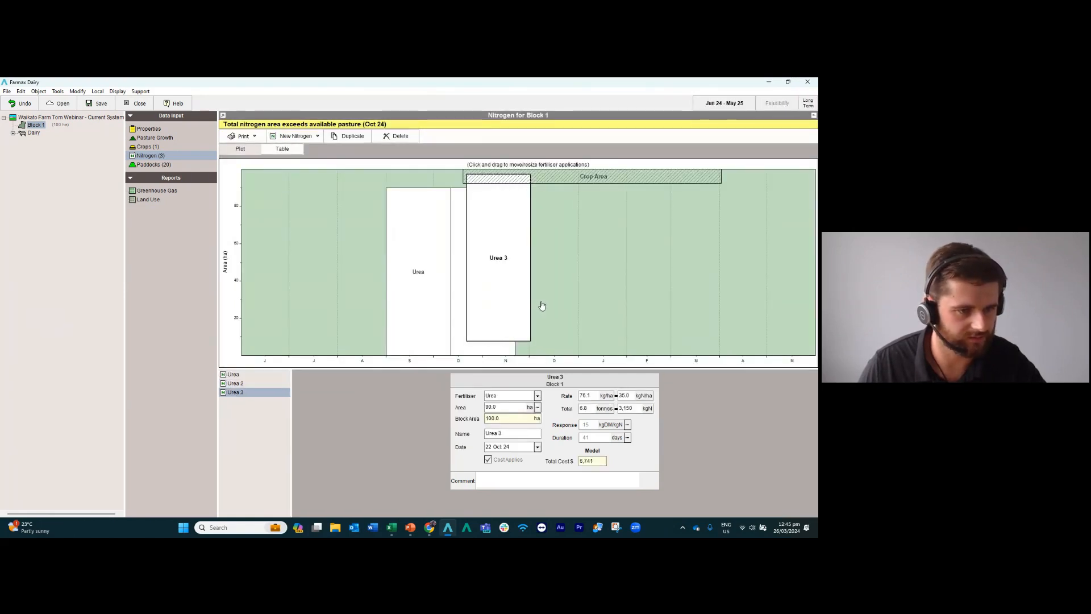
drag(494, 292, 544, 305)
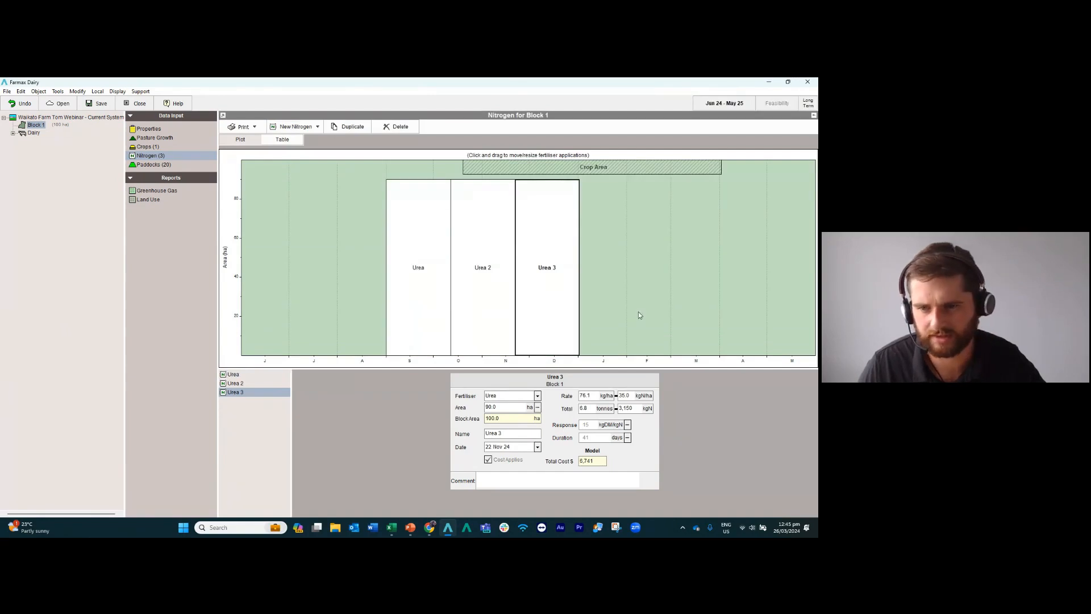
click(348, 126)
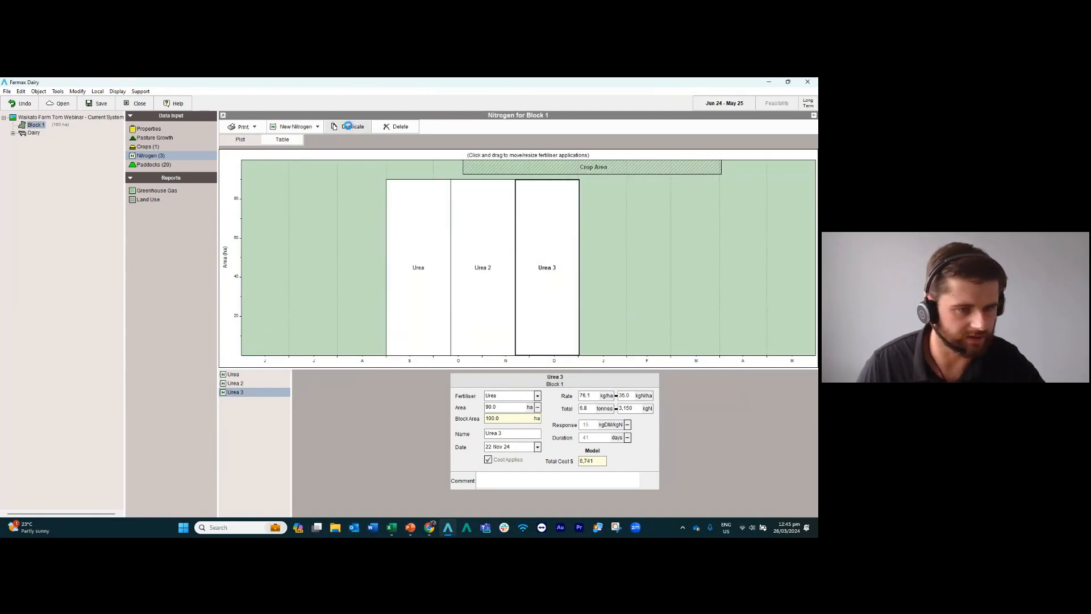
drag(651, 329, 750, 334)
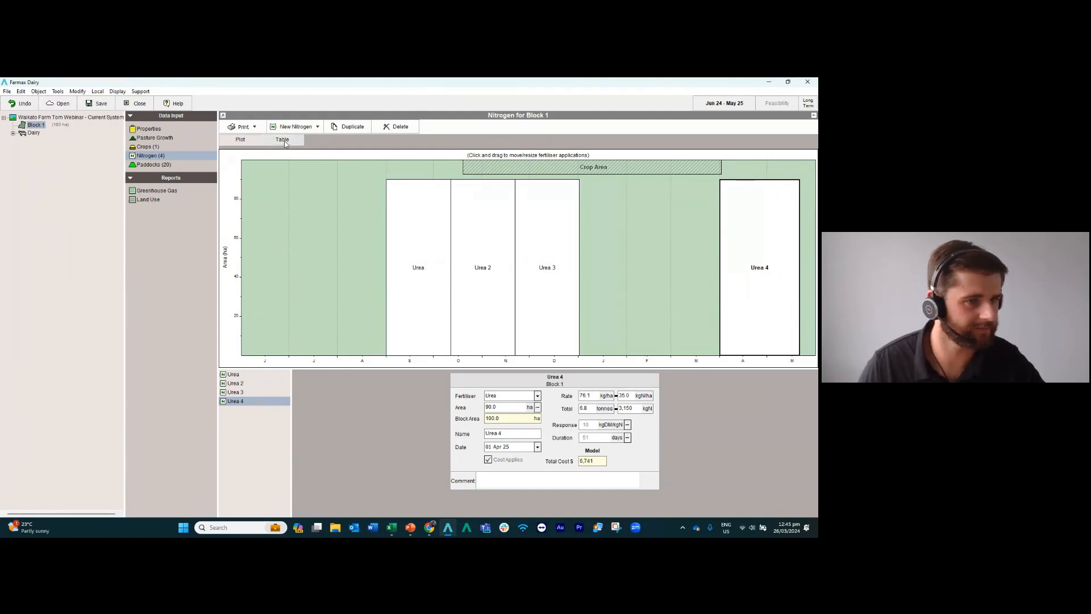
Review Block 1's nitrogen applications as a table and return to the plot.
click(283, 141)
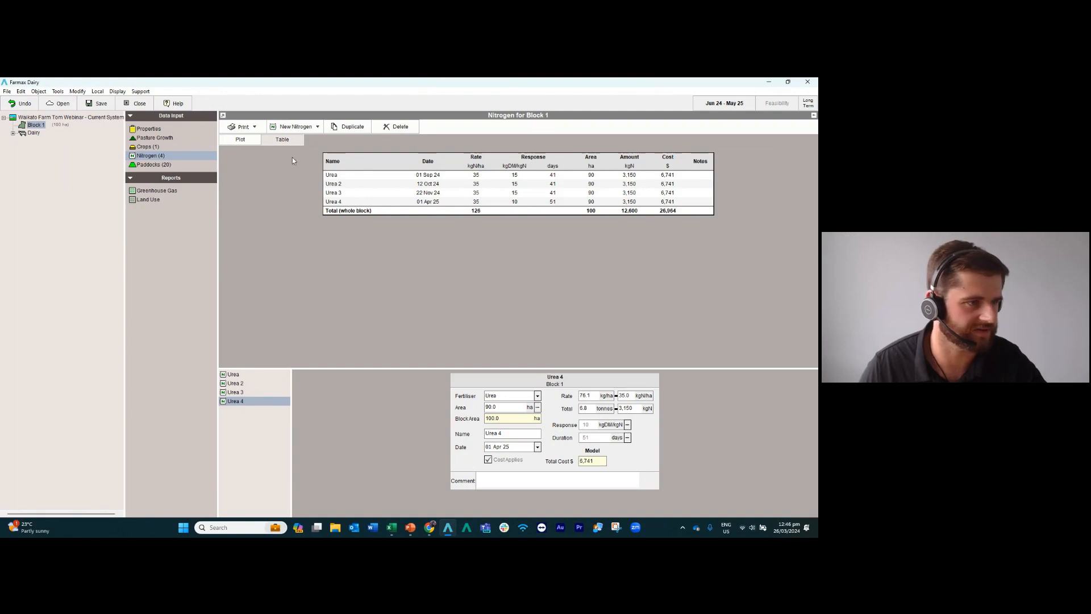
click(241, 140)
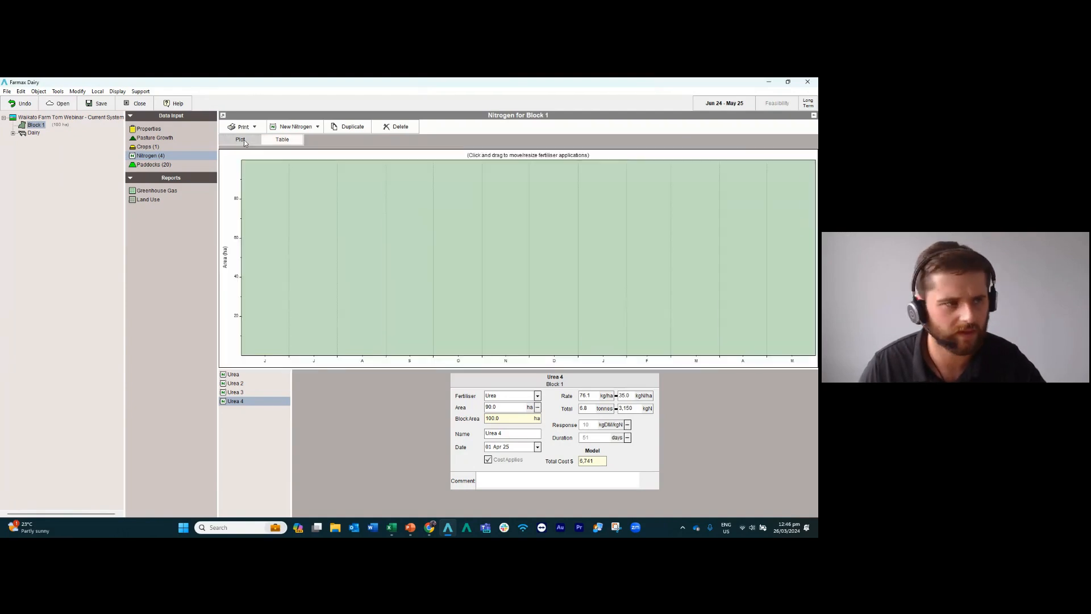
click(38, 125)
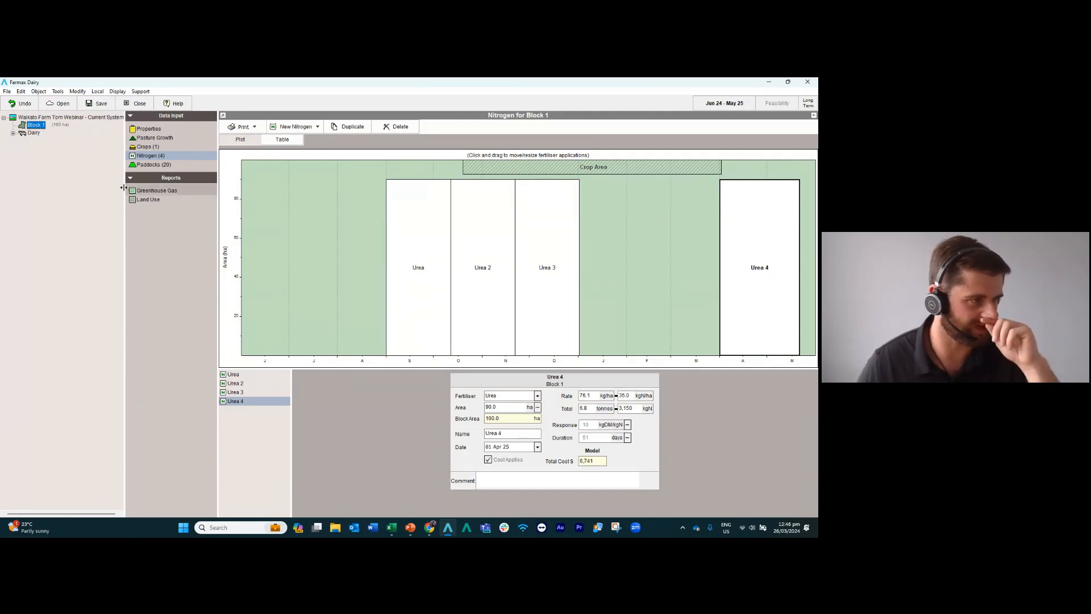
Look at the types of new block that can be added to the farm.
click(44, 118)
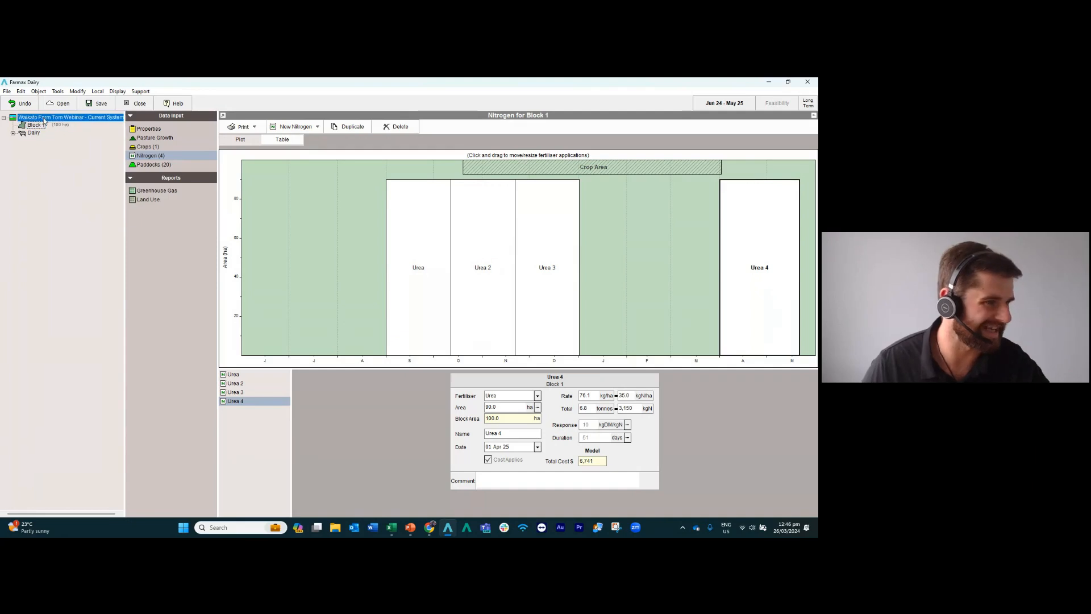
right_click(42, 119)
mouse_move(85, 144)
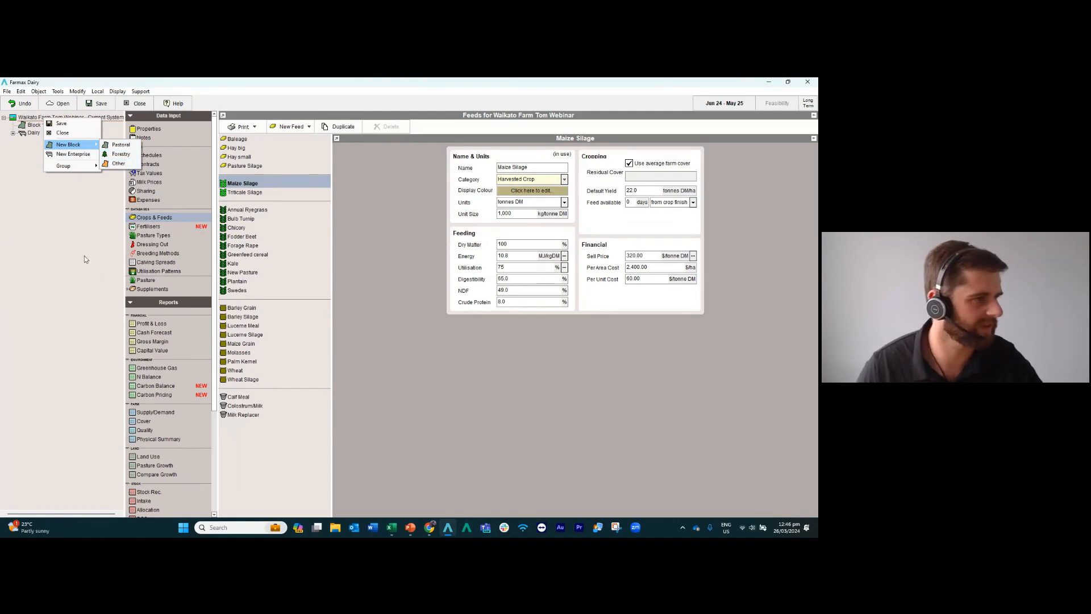
click(57, 224)
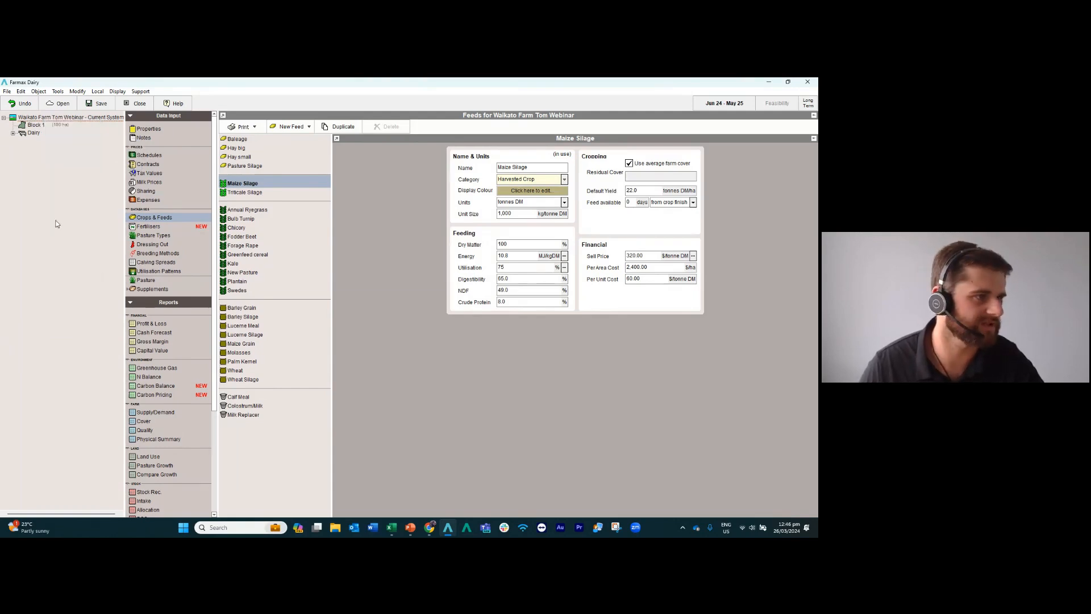
Open the properties of the Cows mob in the Dairy enterprise and set its breed to Kiwi X.
click(32, 133)
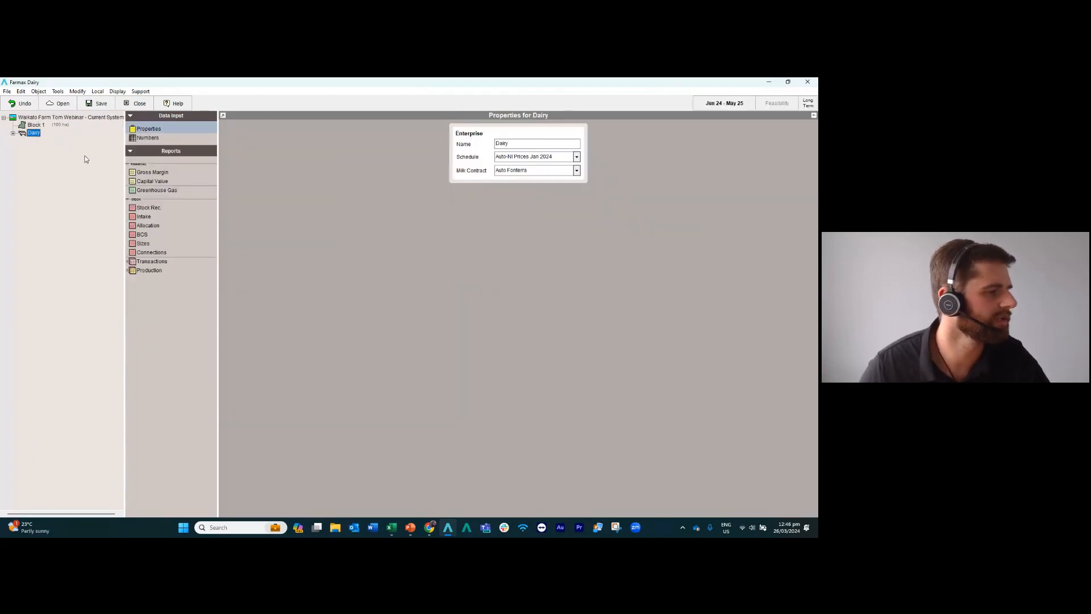
click(13, 134)
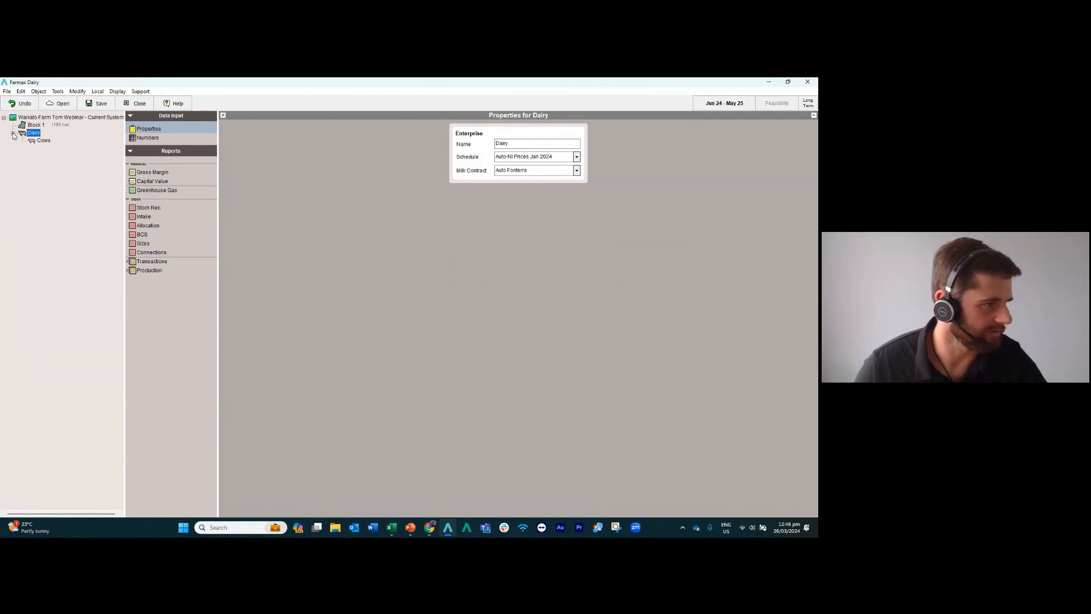
click(44, 141)
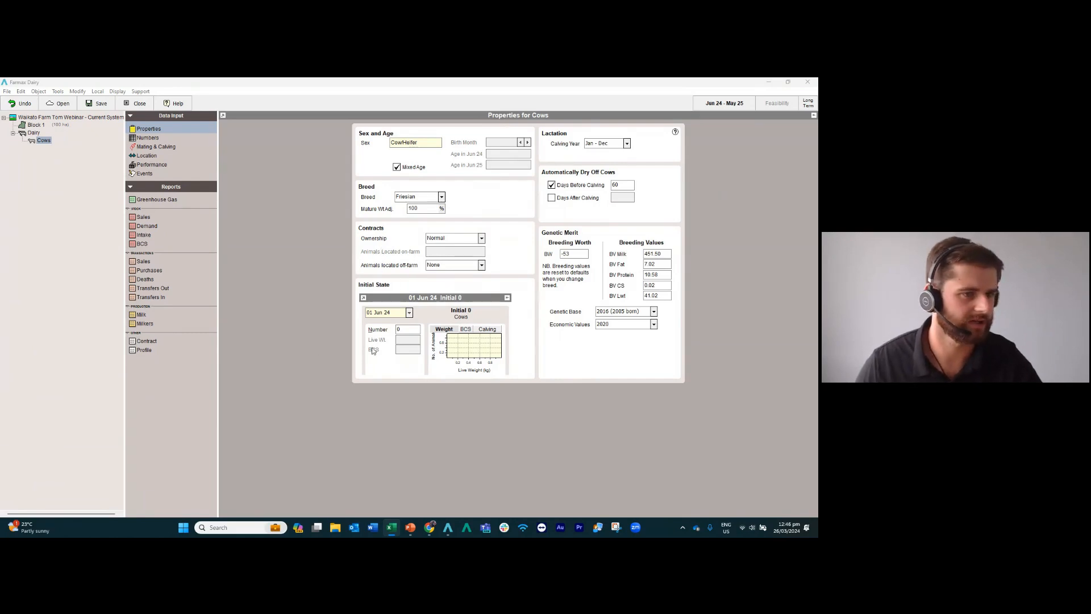
click(164, 130)
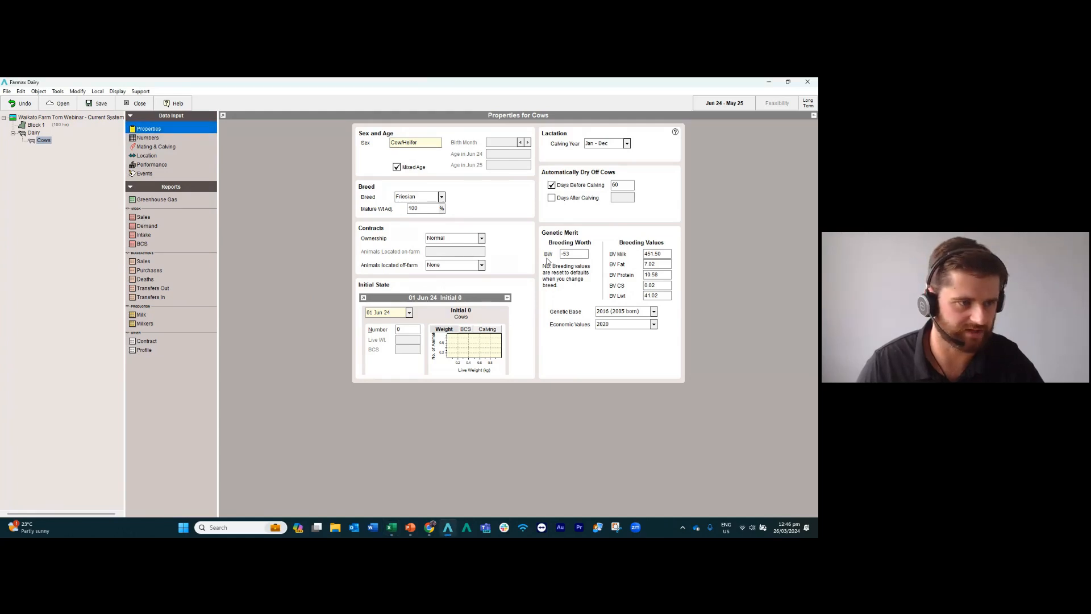
click(441, 198)
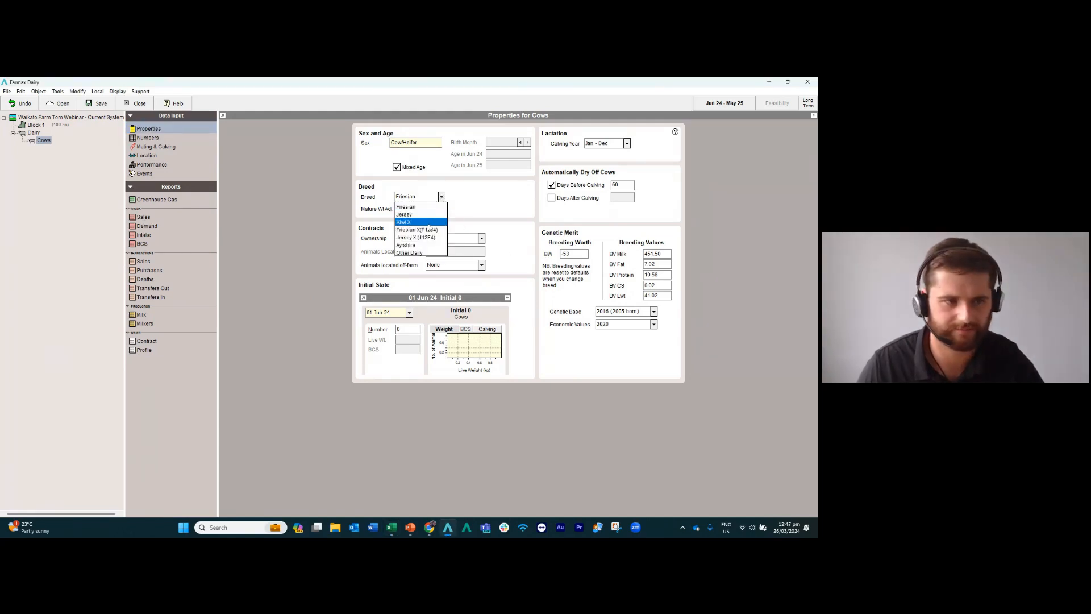
click(429, 222)
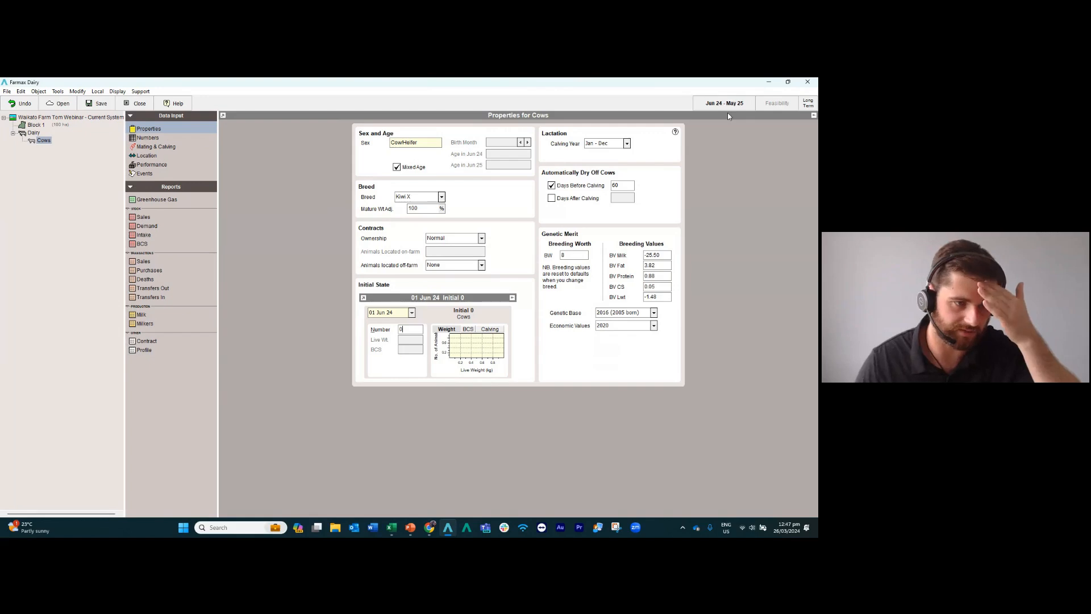
Set the Cows mob's initial number at 01 Jun 24 to 300 and its Breeding Worth to 100.
drag(409, 329, 348, 329)
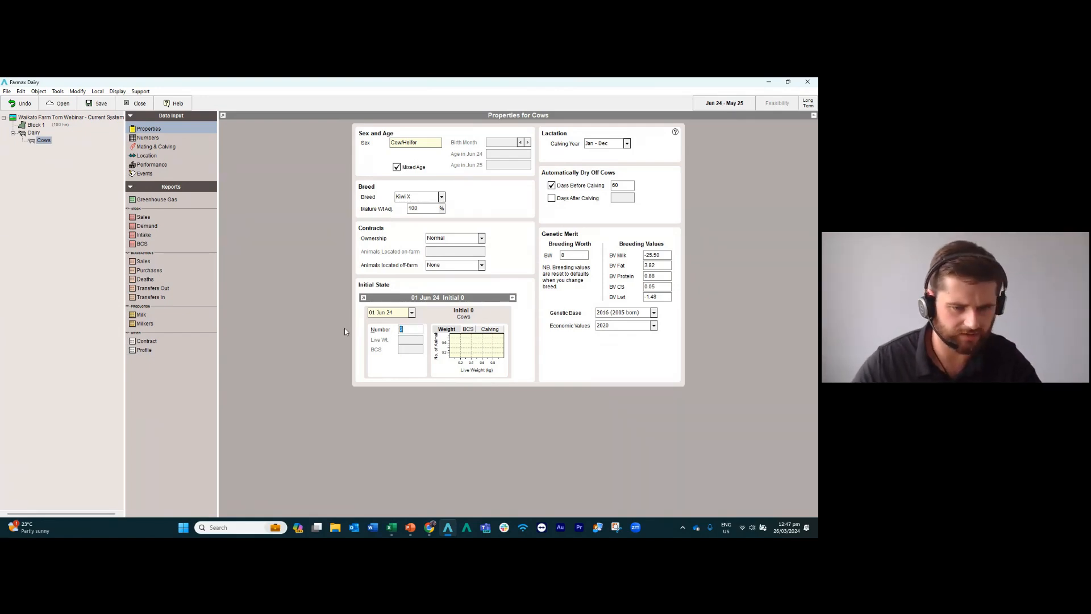
text(300)
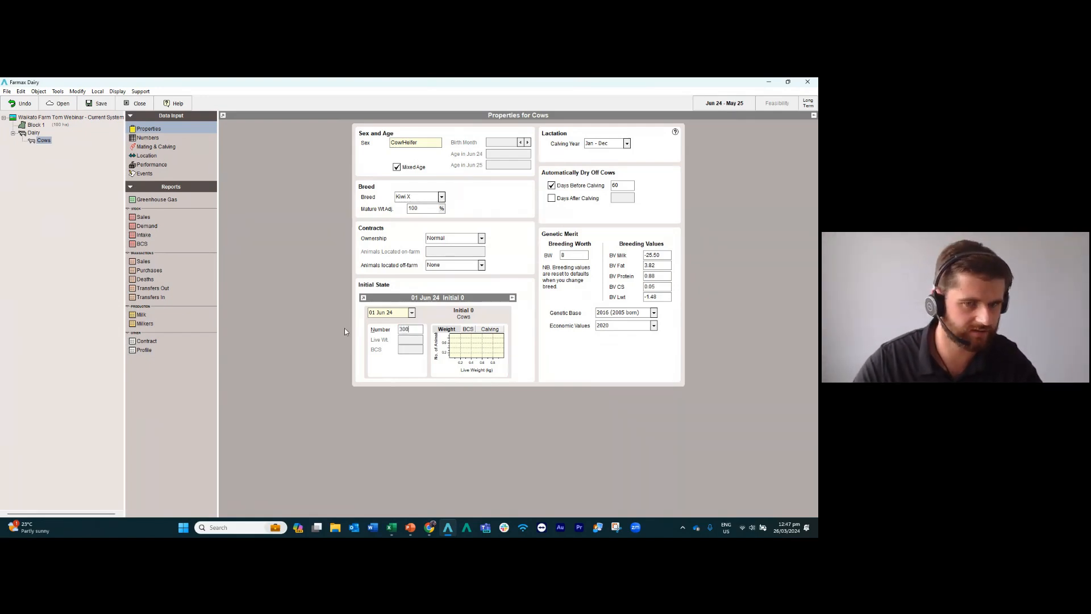
key(Return)
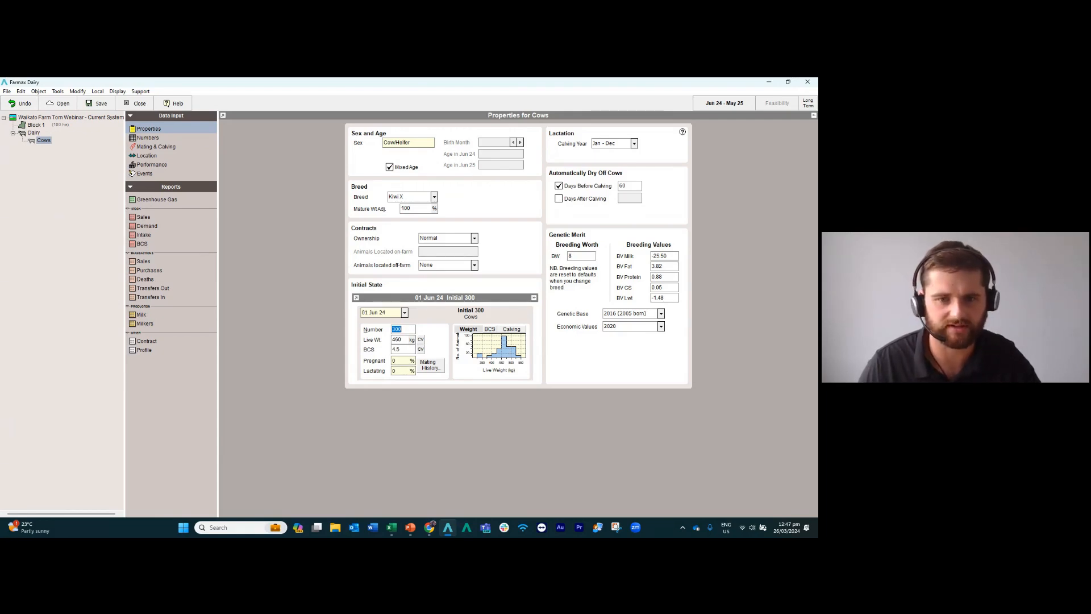
click(582, 256)
text(100)
key(Return)
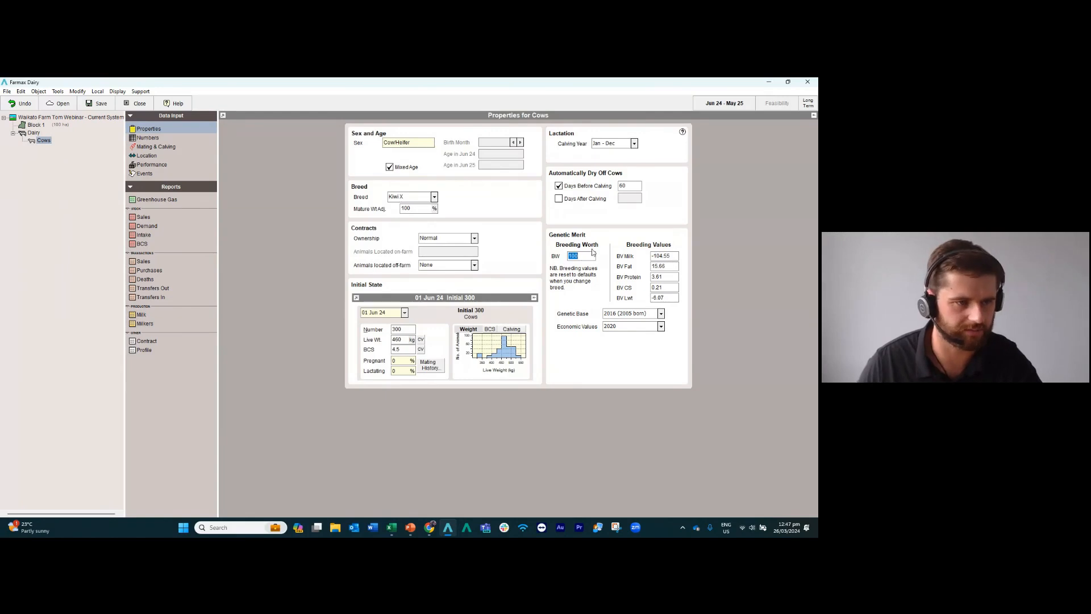
Mark the Cows mob as mated for the 2024 calving and set the calving date to 15 Jul 24.
key(alt+Tab)
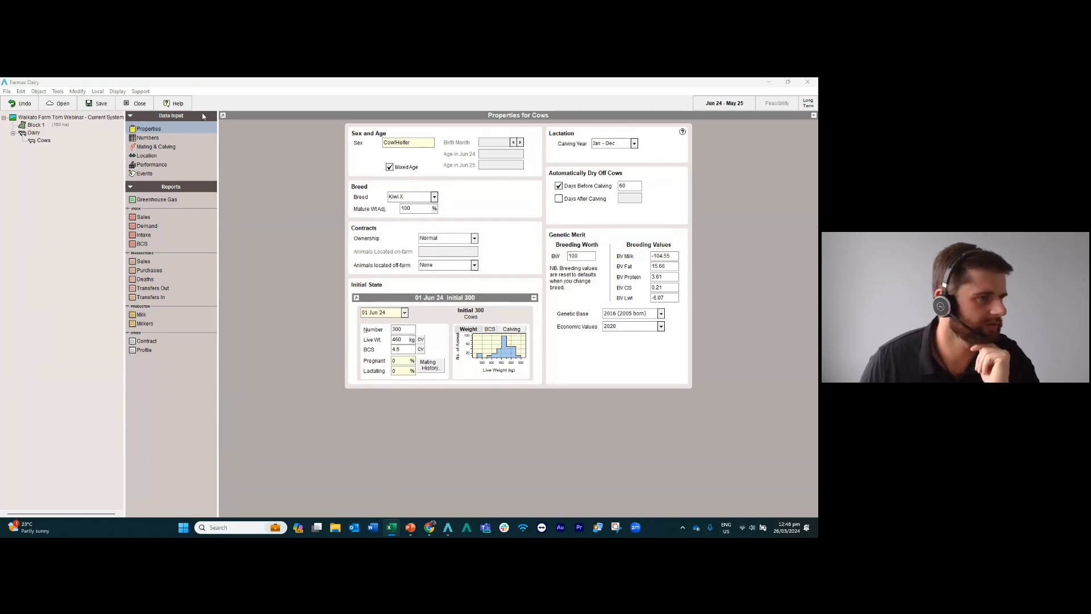
click(149, 130)
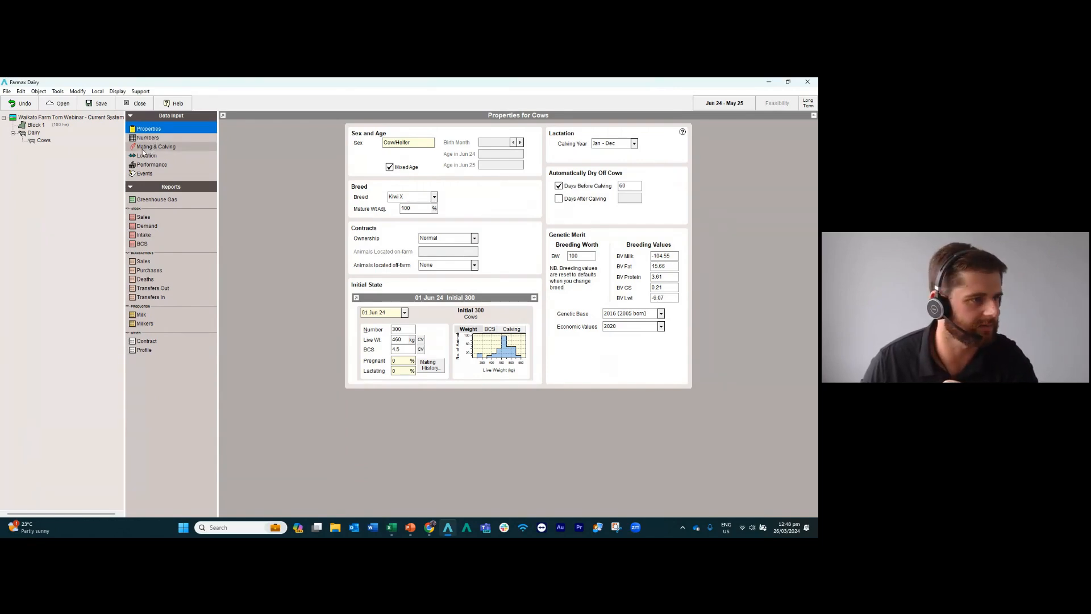
click(145, 148)
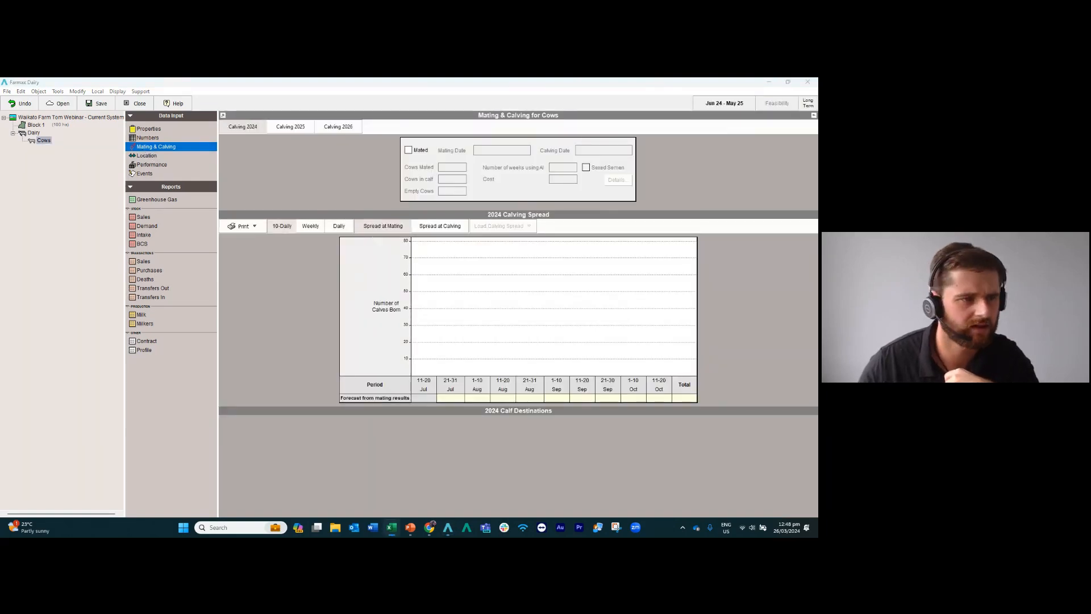
click(408, 150)
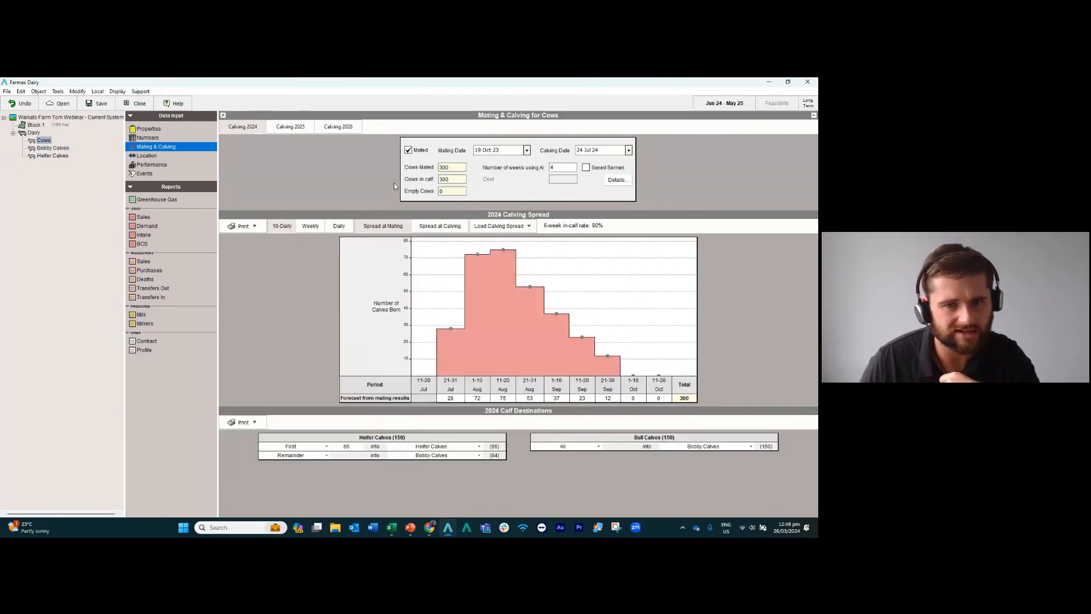
click(628, 150)
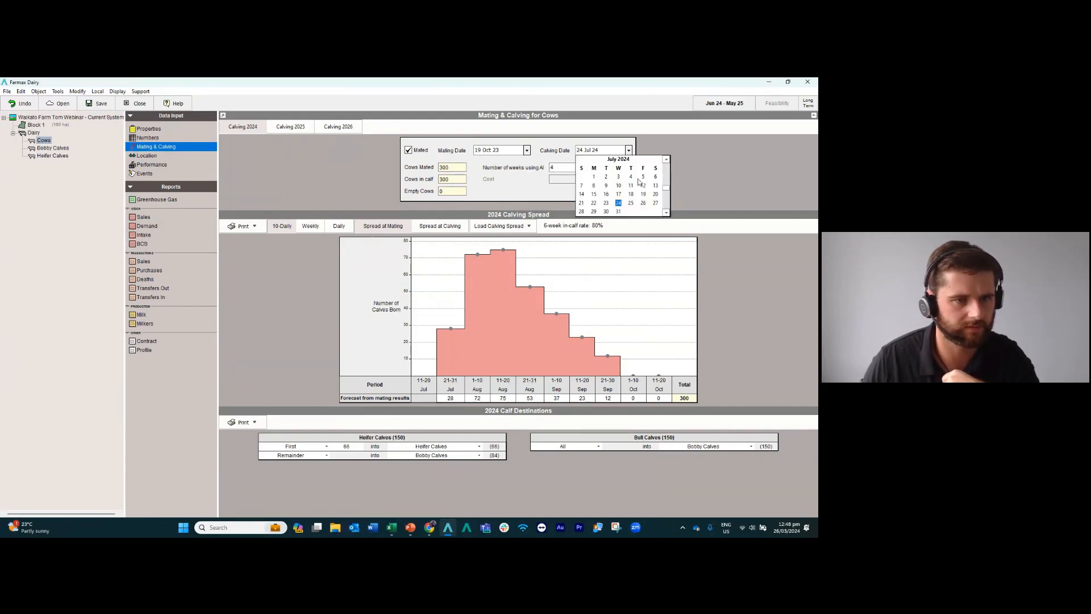
click(592, 194)
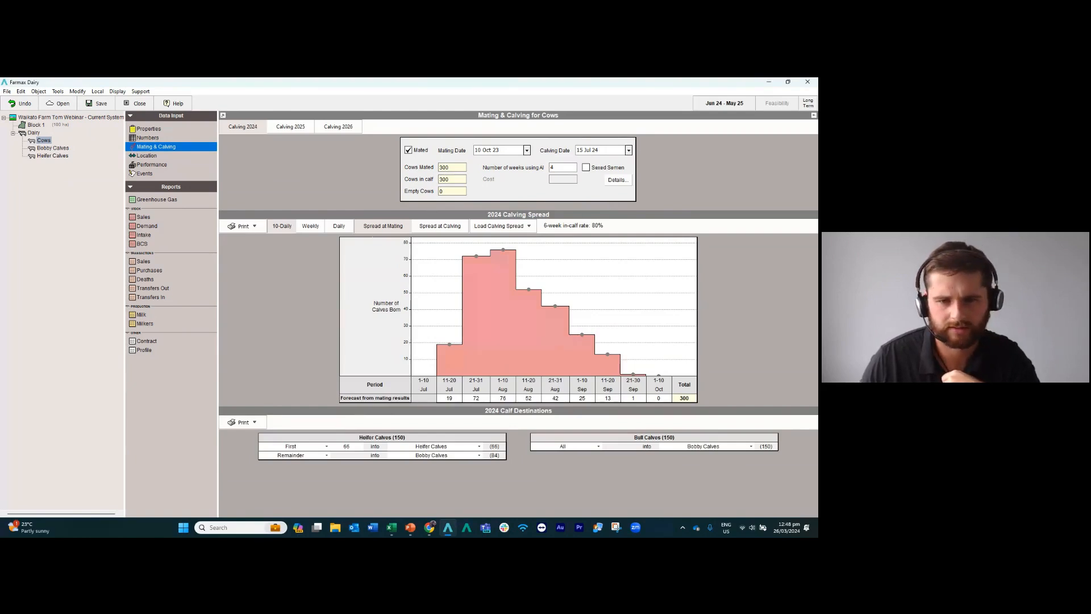
key(alt+Tab)
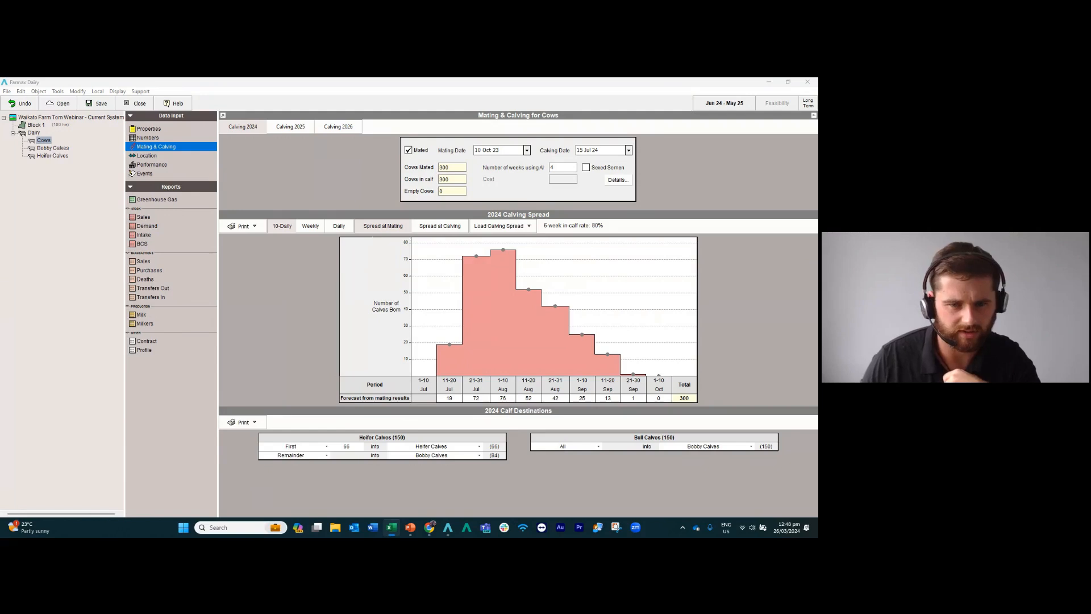
Mark the Cows mob as mated for the 2025 calving and set the calving date to 15 Jul 25.
click(295, 128)
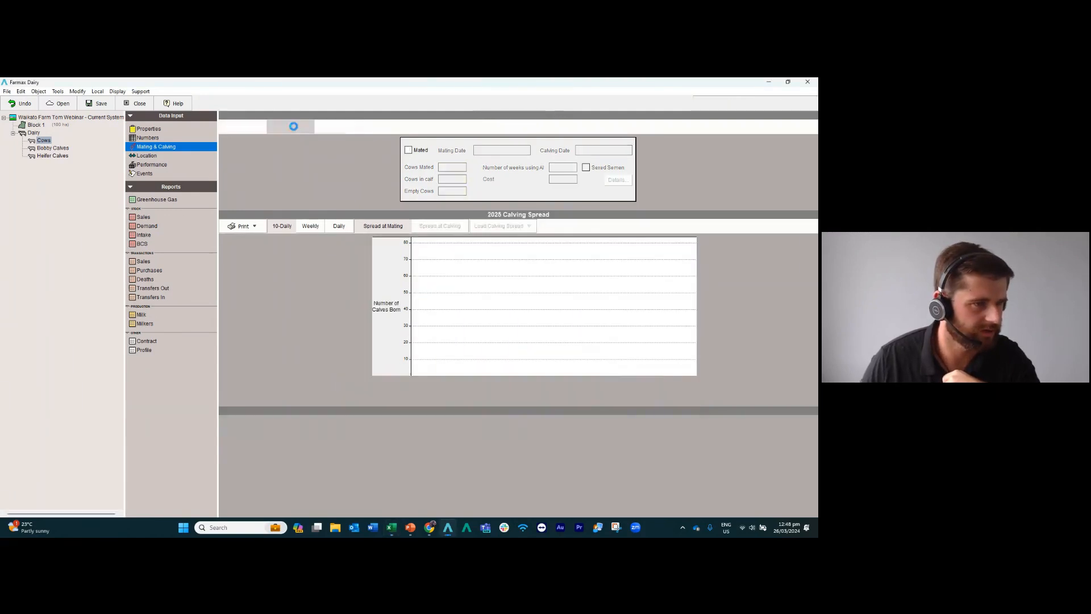
click(408, 150)
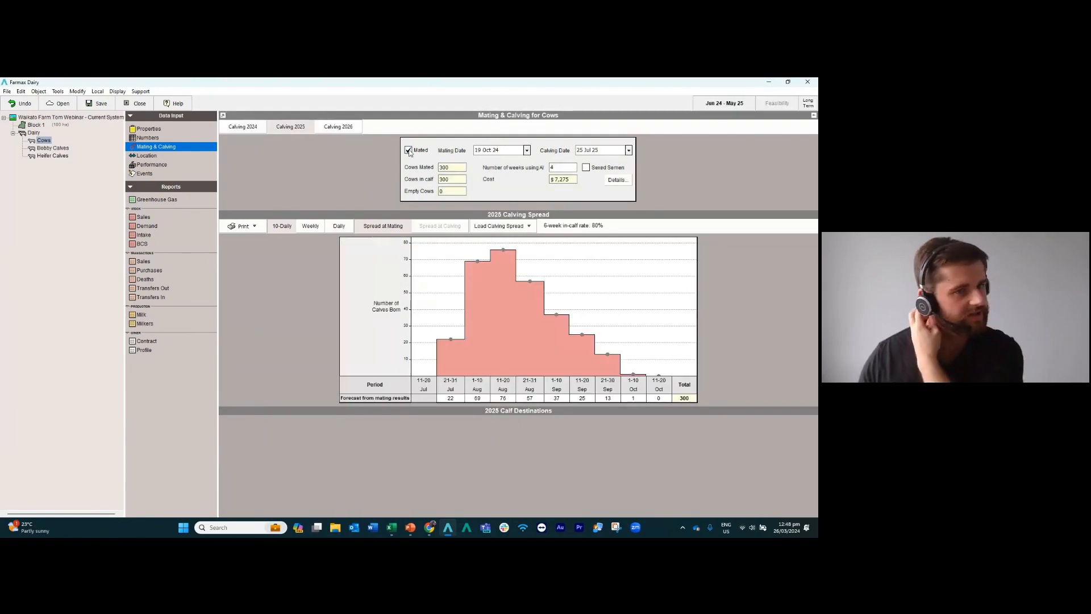
click(628, 150)
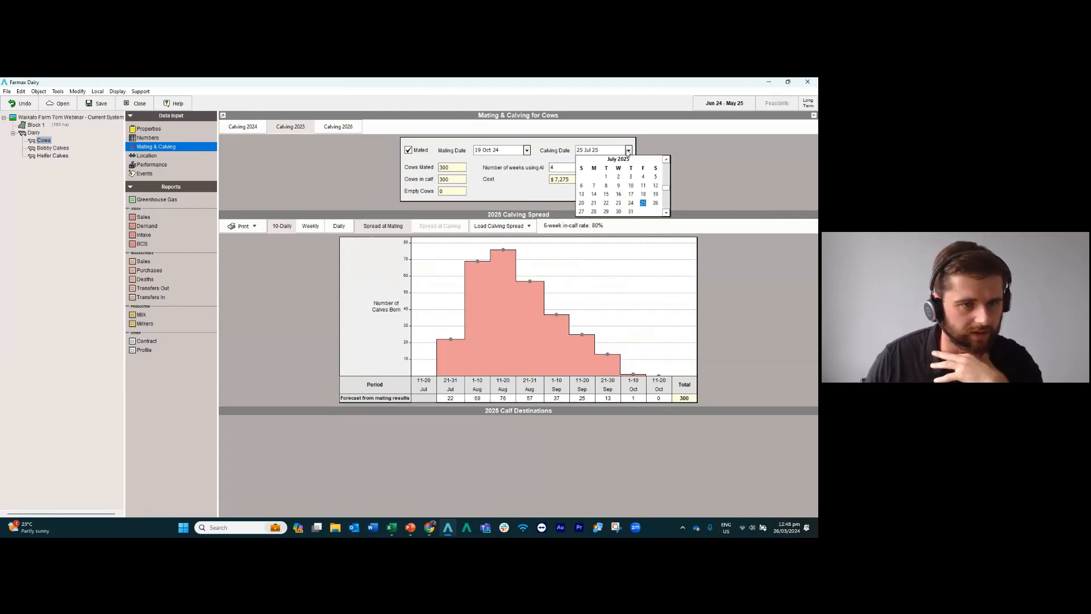
click(607, 196)
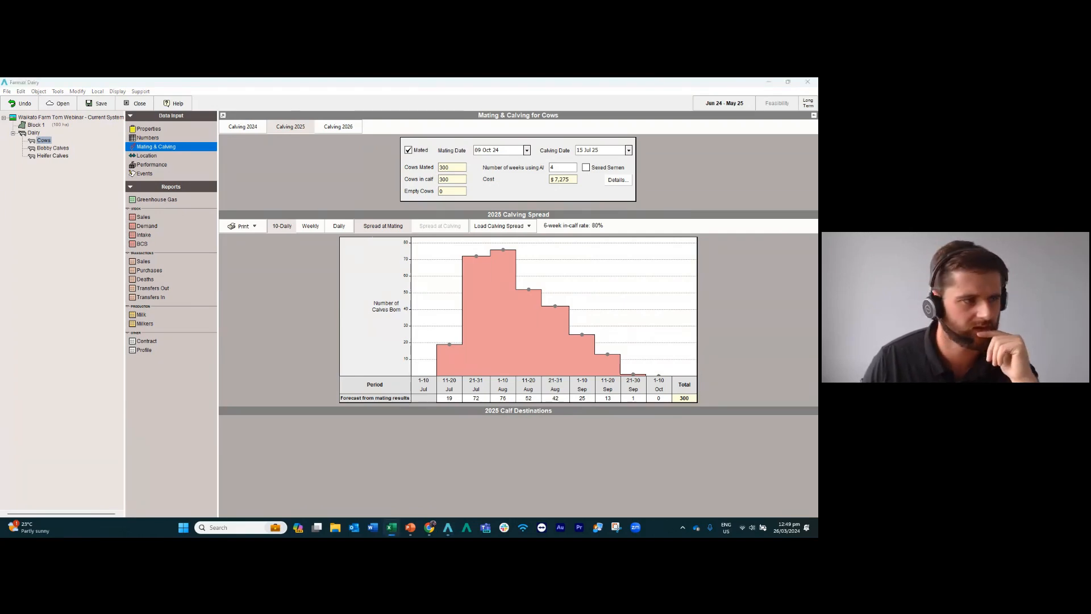
Review the Cows mob's 2024 calf destinations and the mobs available for the remaining heifer calves.
click(246, 131)
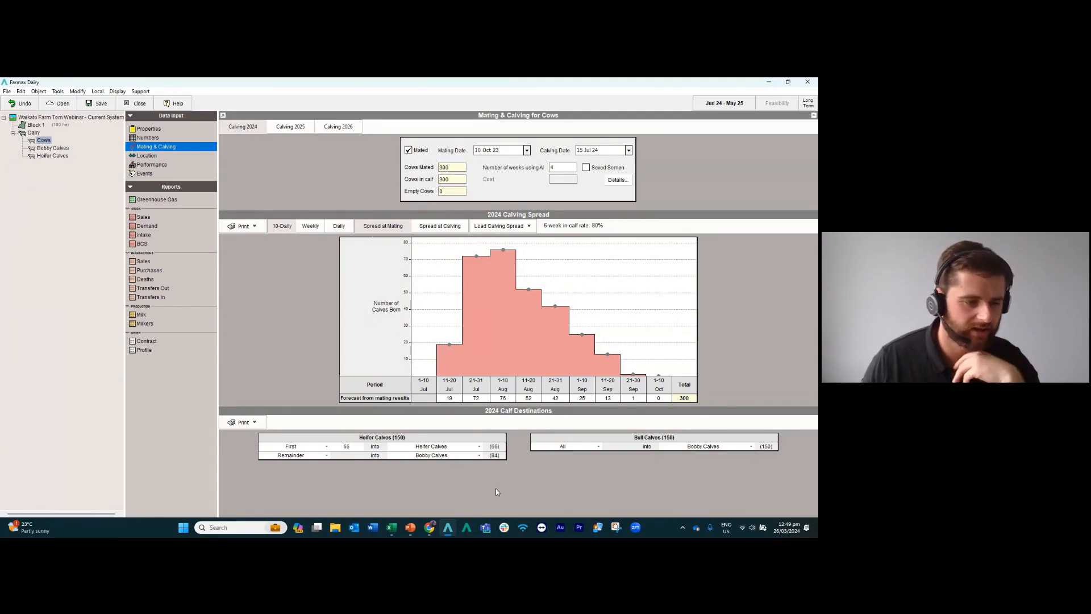
click(478, 456)
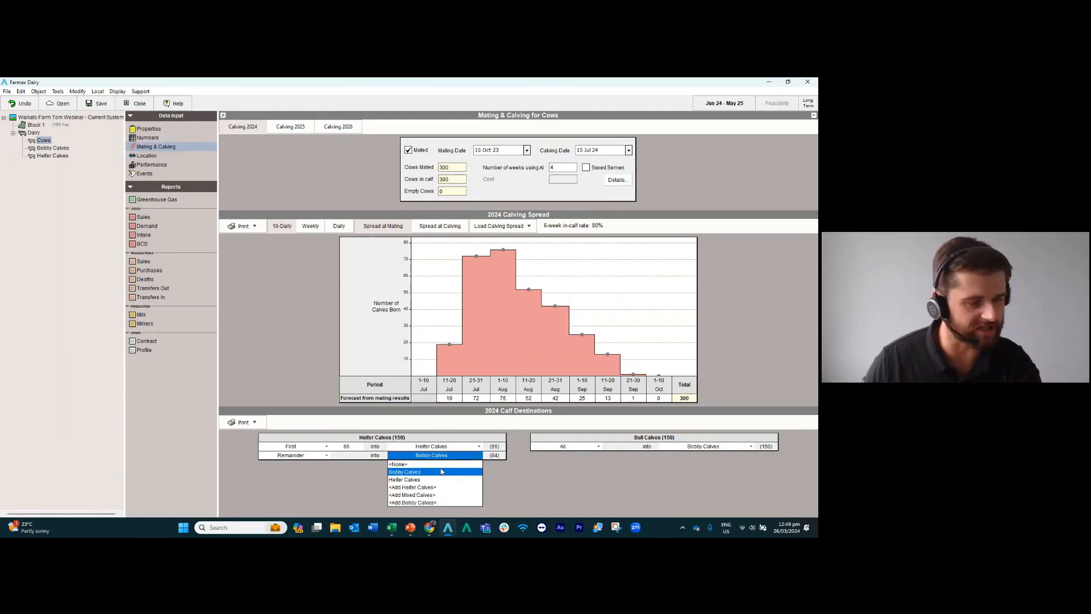
click(516, 475)
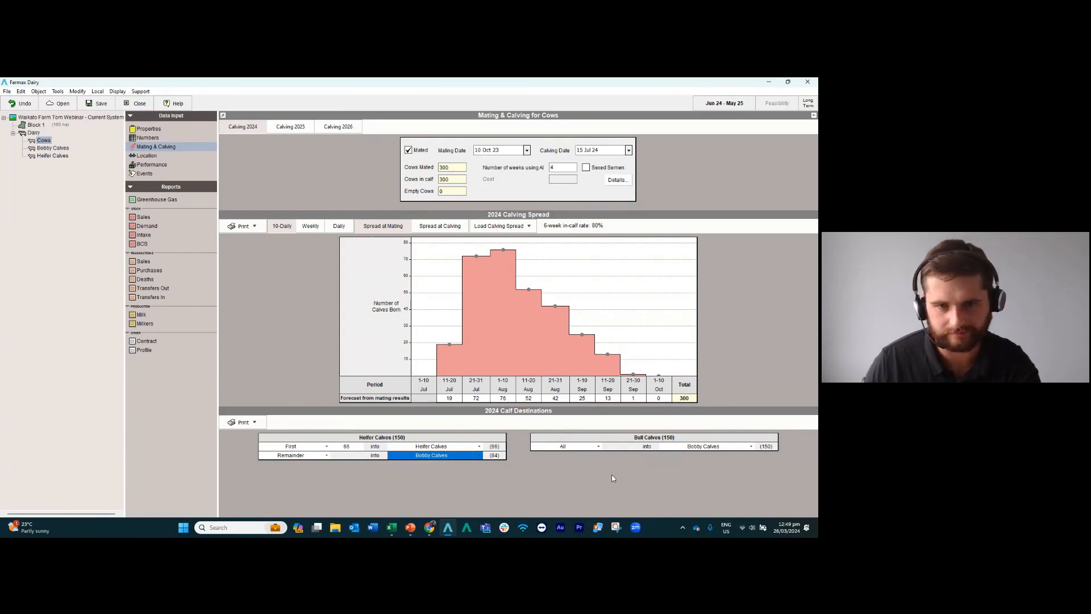
key(alt+Tab)
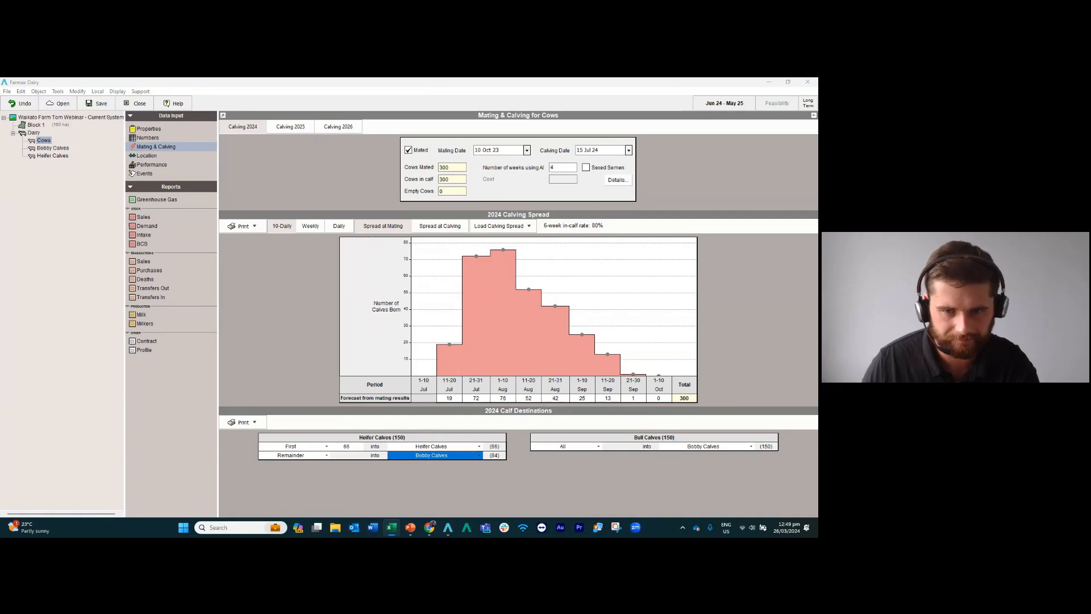
Check the Heifer Calves mob's monthly numbers and save the farm file.
click(51, 155)
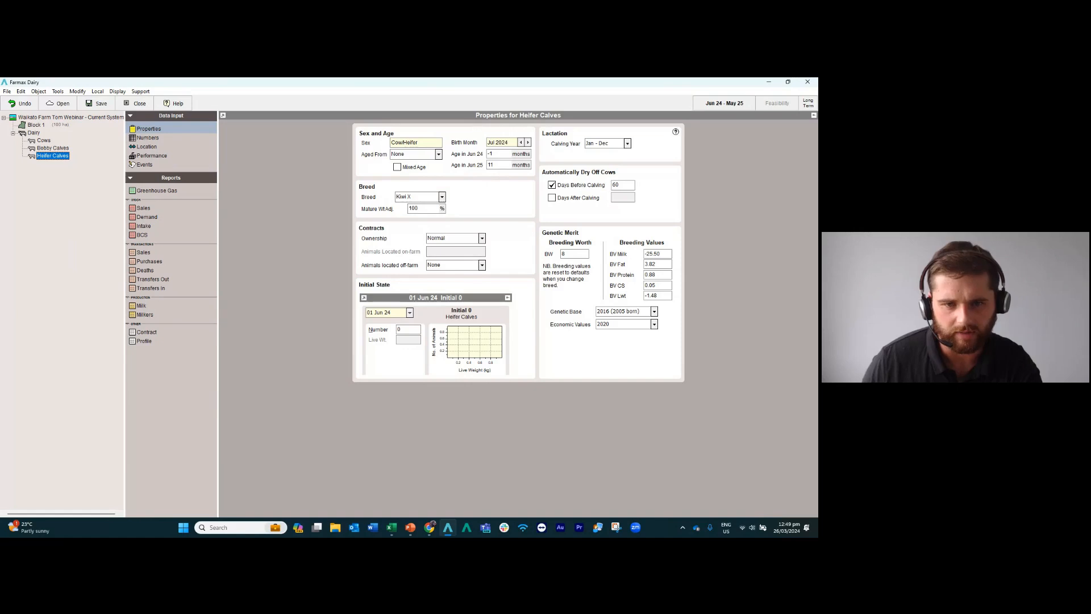
key(alt+Tab)
click(154, 138)
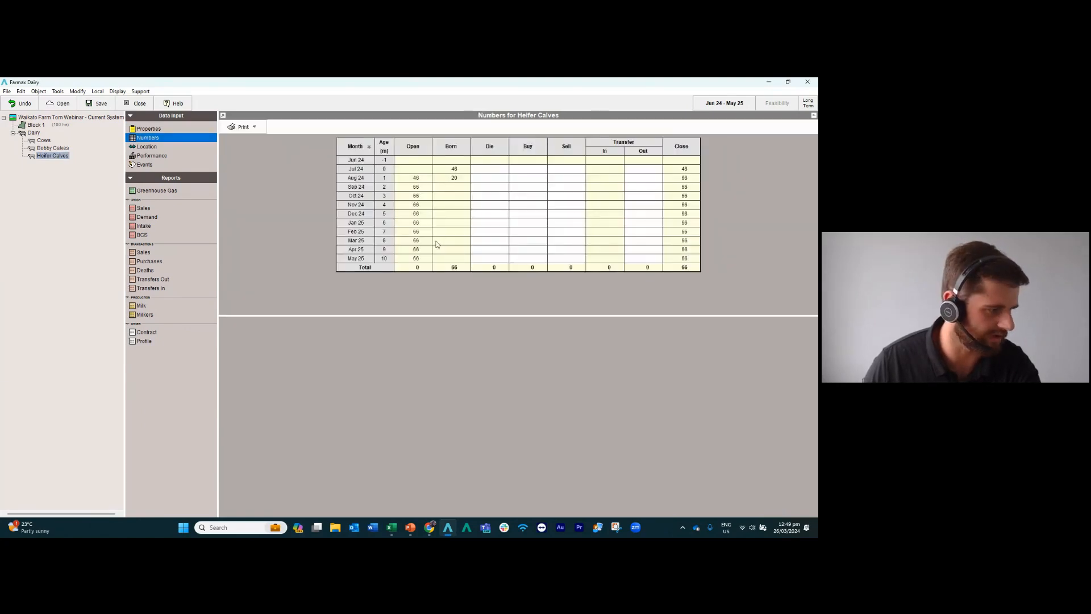
click(95, 104)
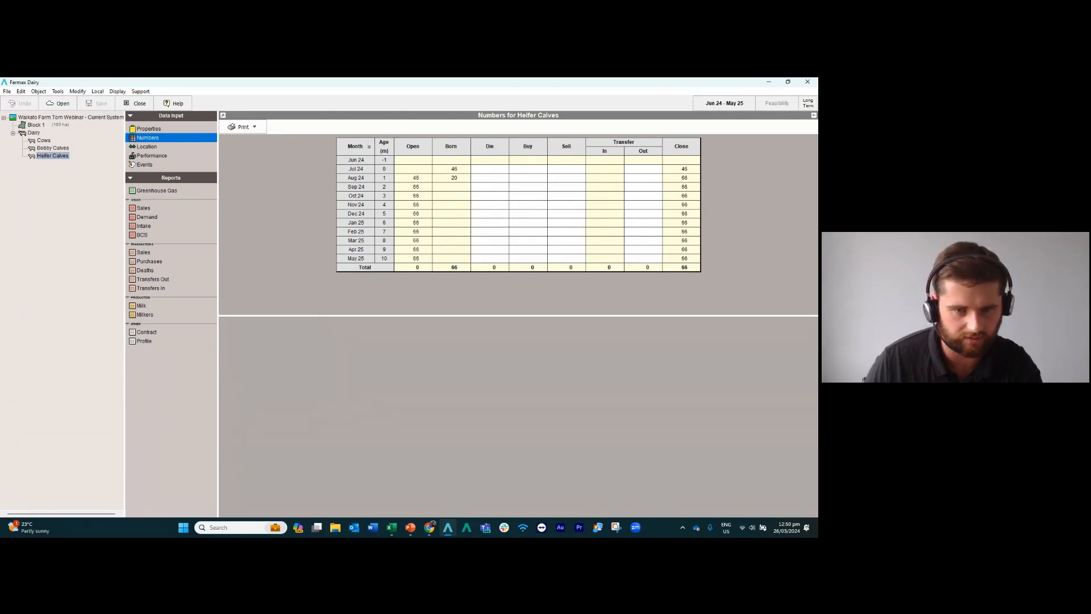
Add a send-off event to the Heifer Calves mob's location and date it 01 Dec 24.
click(152, 148)
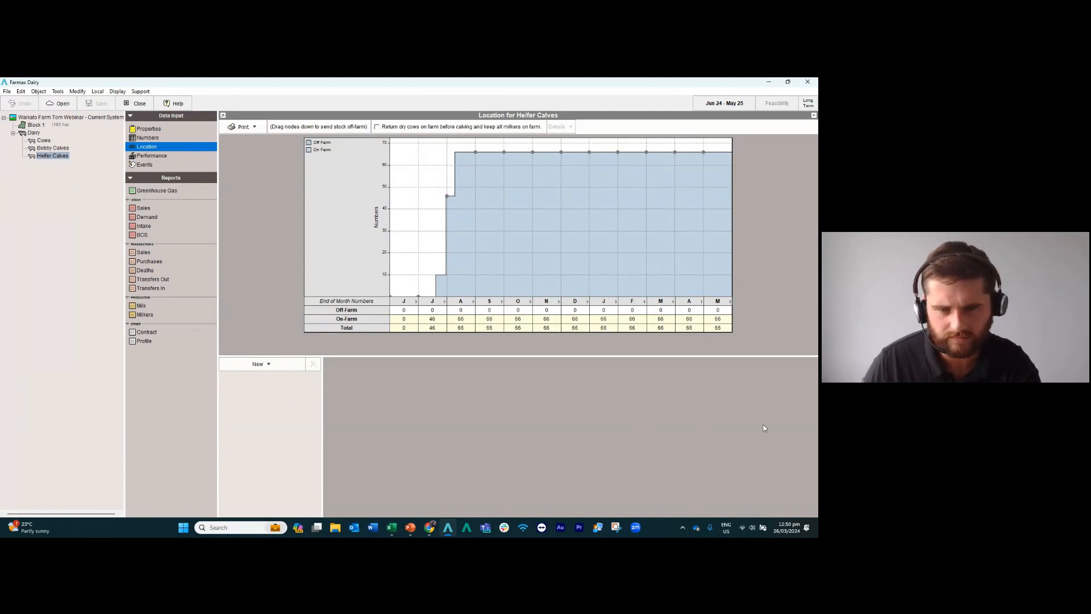
key(alt+Tab)
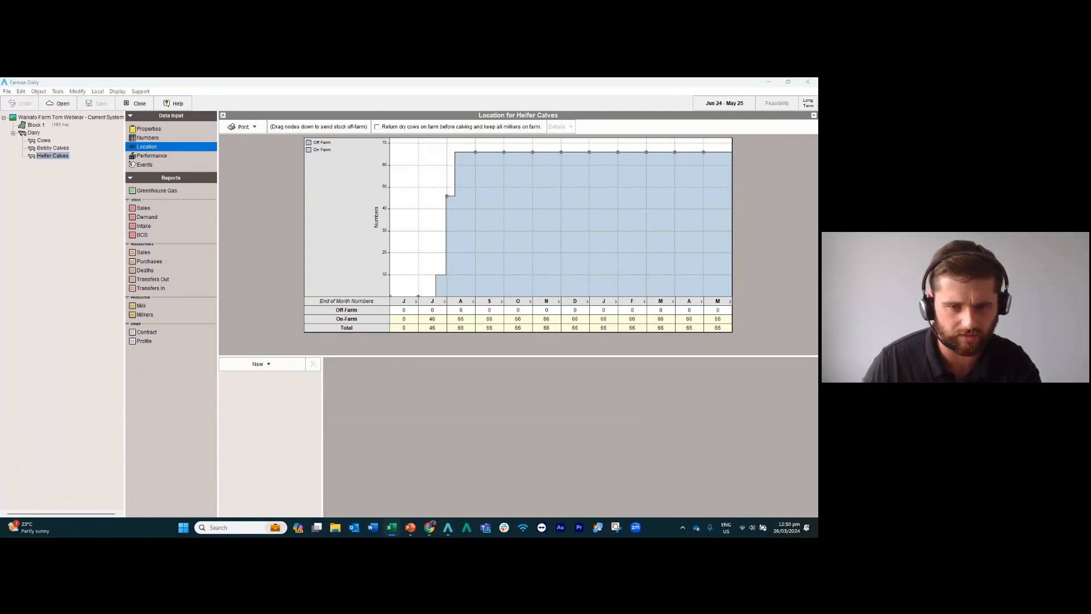
click(272, 367)
click(272, 367)
click(251, 377)
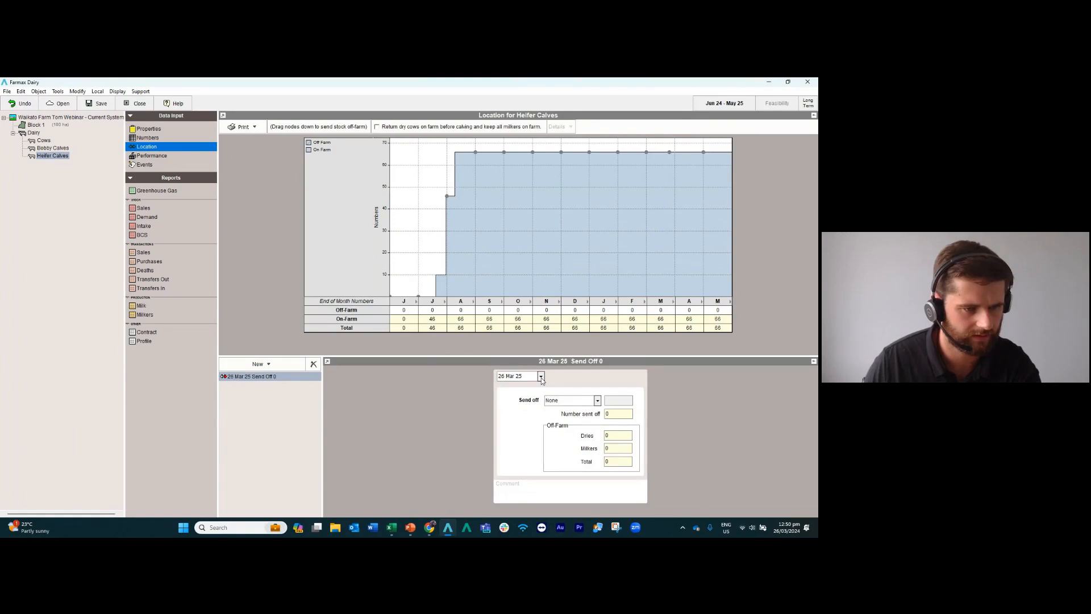
click(540, 376)
click(587, 387)
click(588, 387)
click(587, 387)
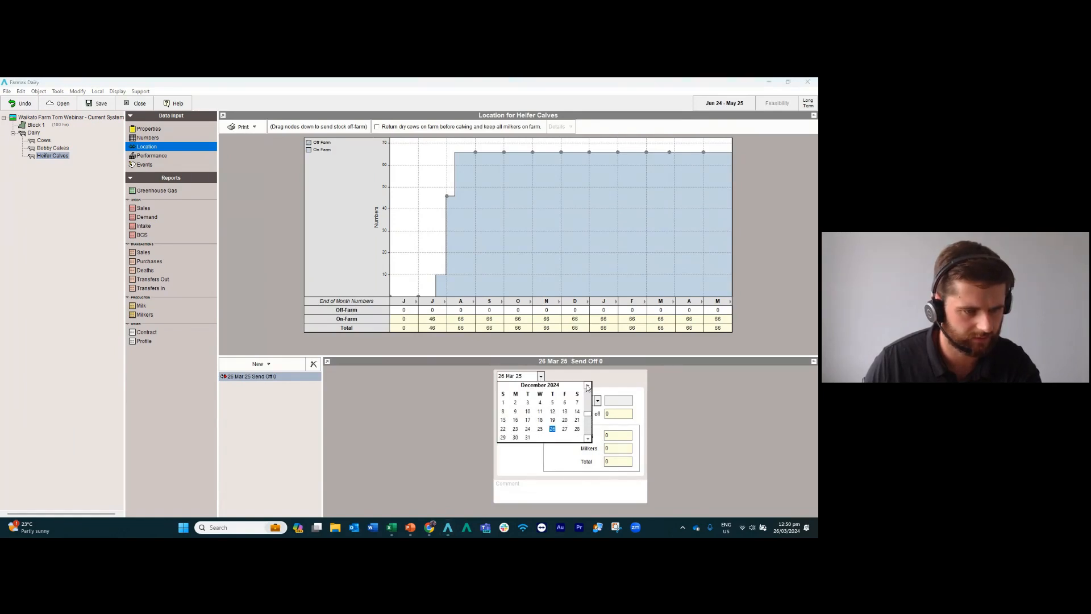
click(504, 403)
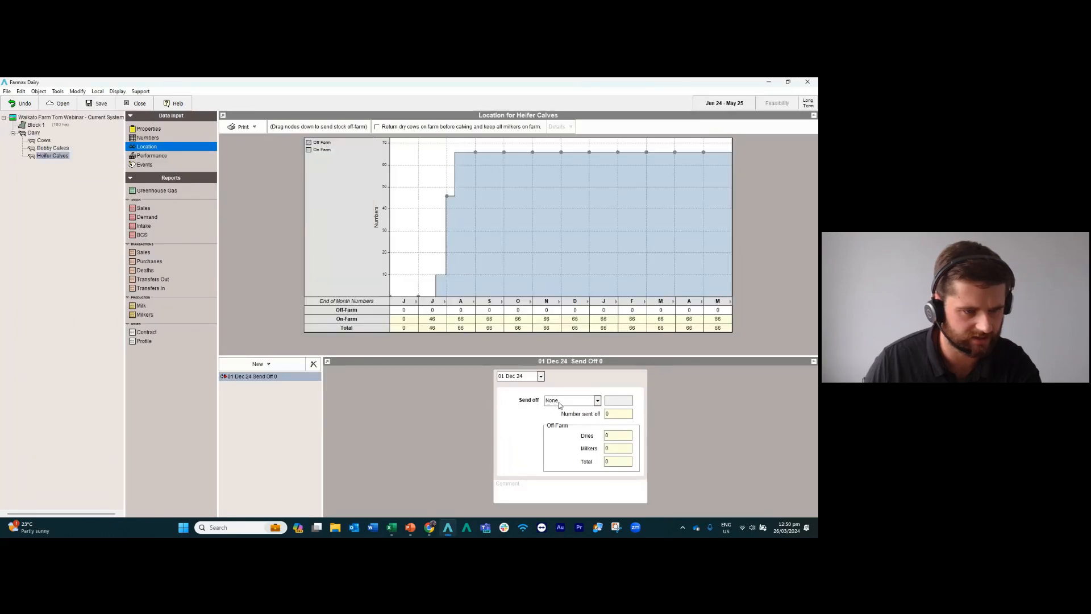
Set the 01 Dec 24 send-off to move all of the heifer calves off farm.
click(572, 402)
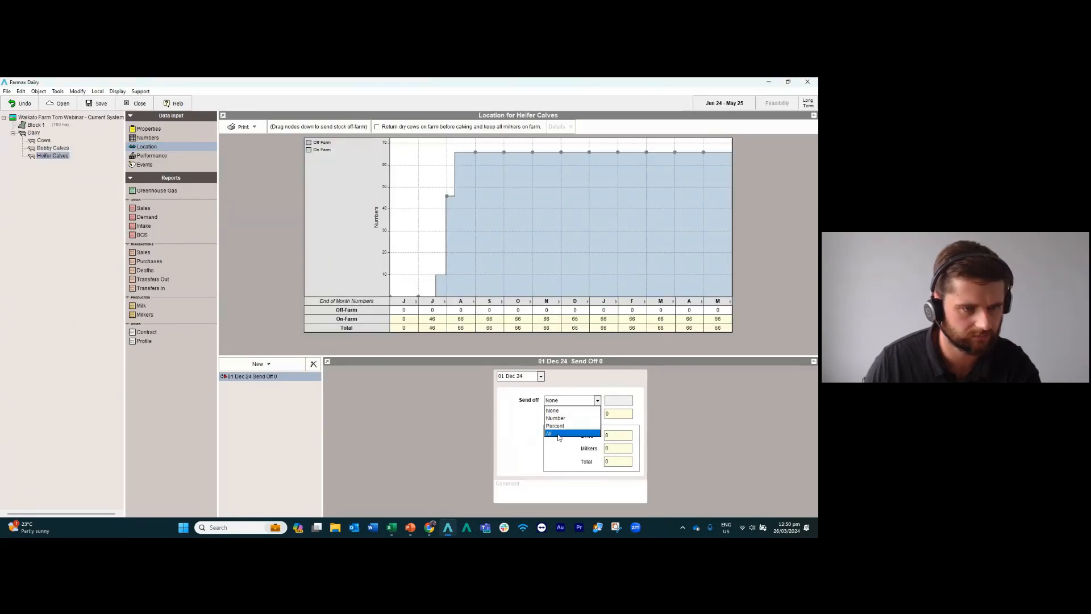
click(558, 435)
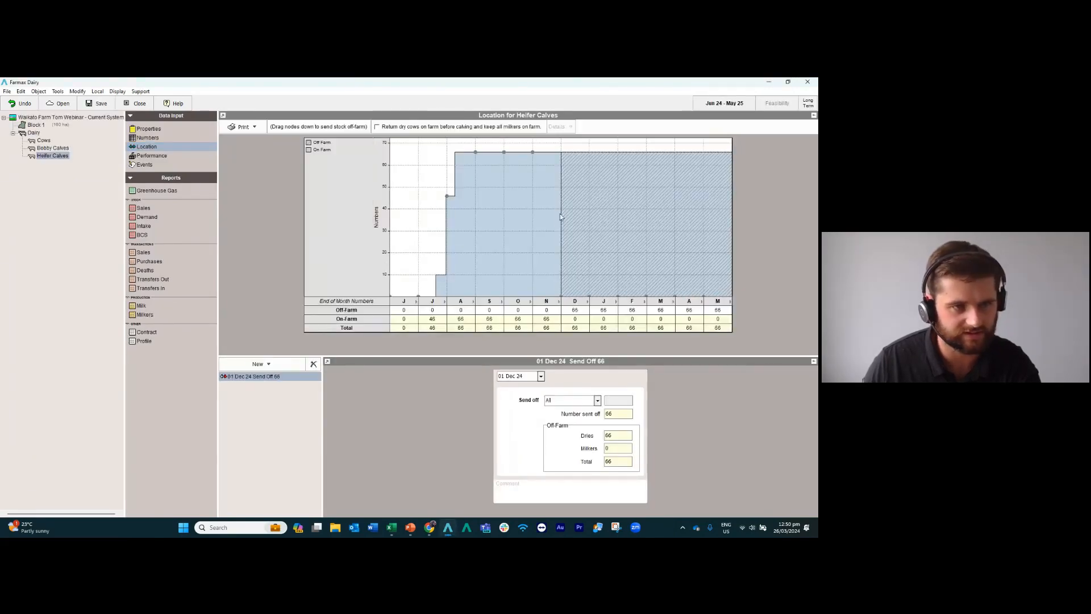
key(alt+Tab)
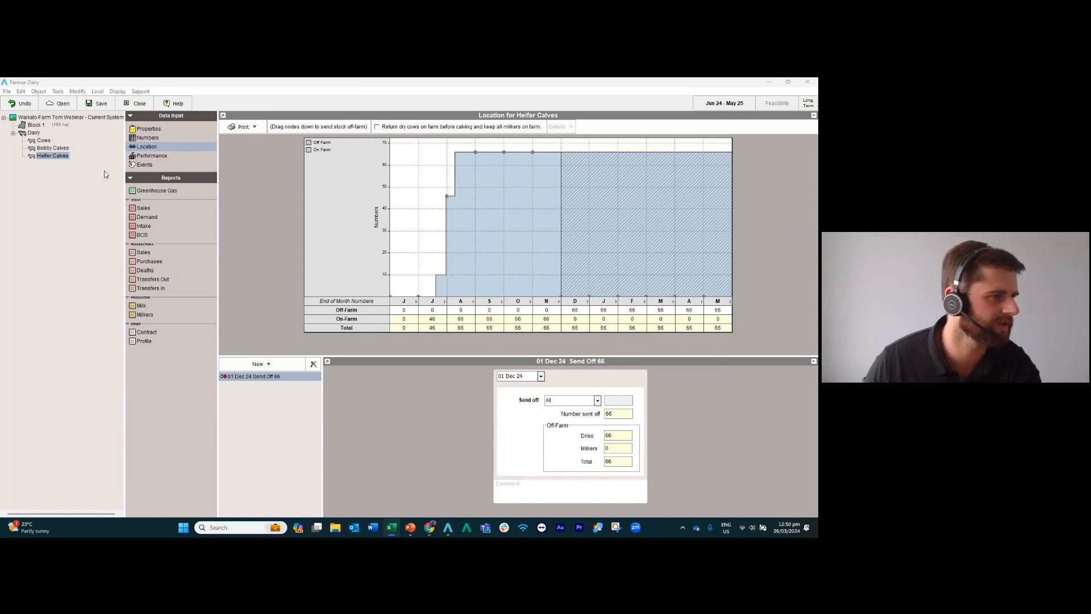
Add a 1-Year Heifers mob to the Dairy enterprise and place it directly below the Cows mob.
click(34, 133)
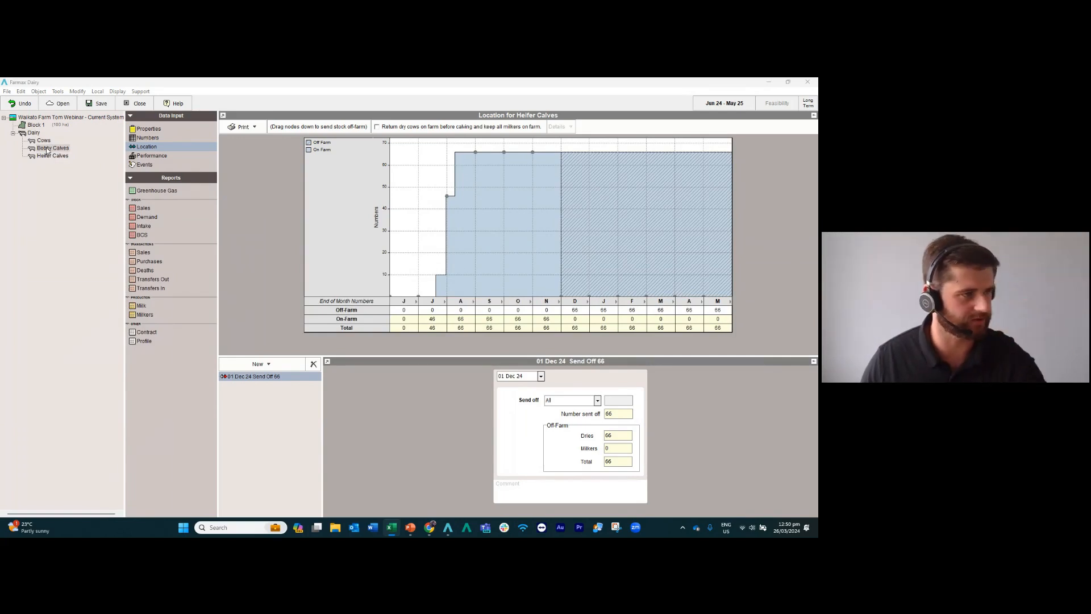
right_click(34, 133)
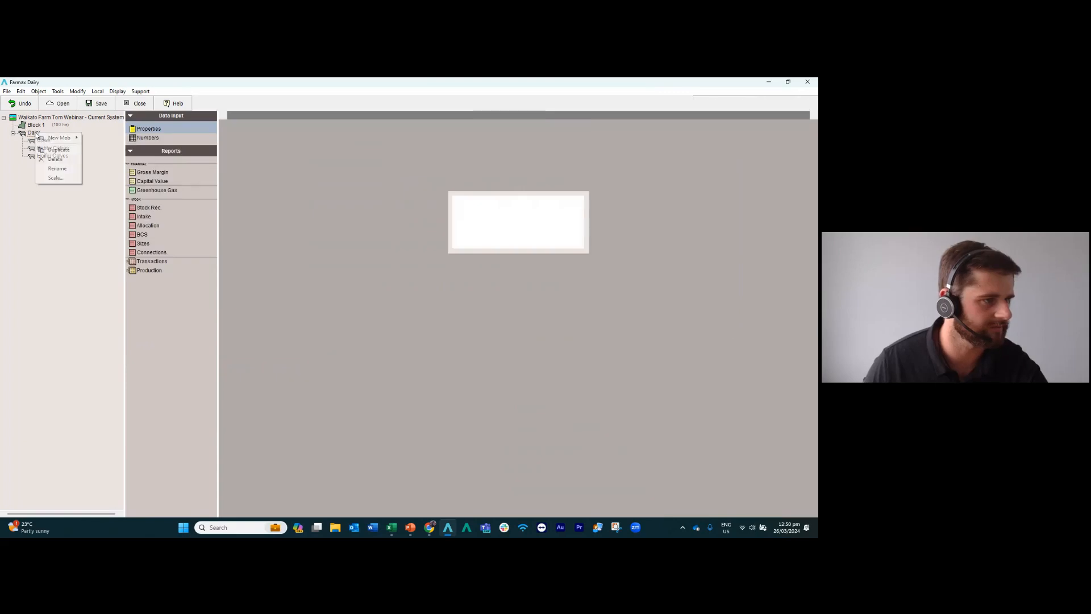
mouse_move(52, 139)
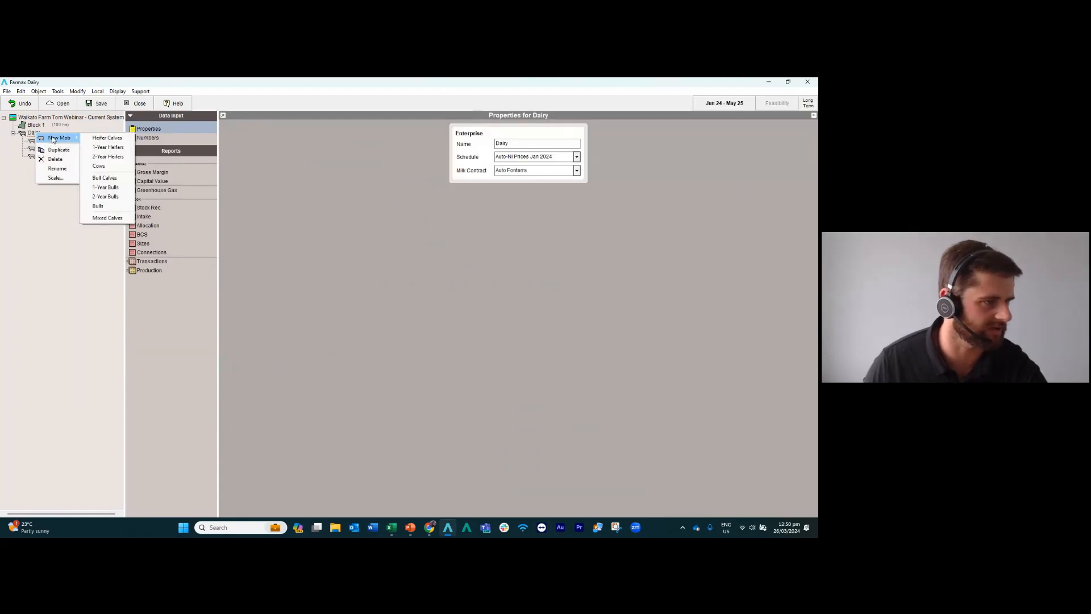
click(109, 149)
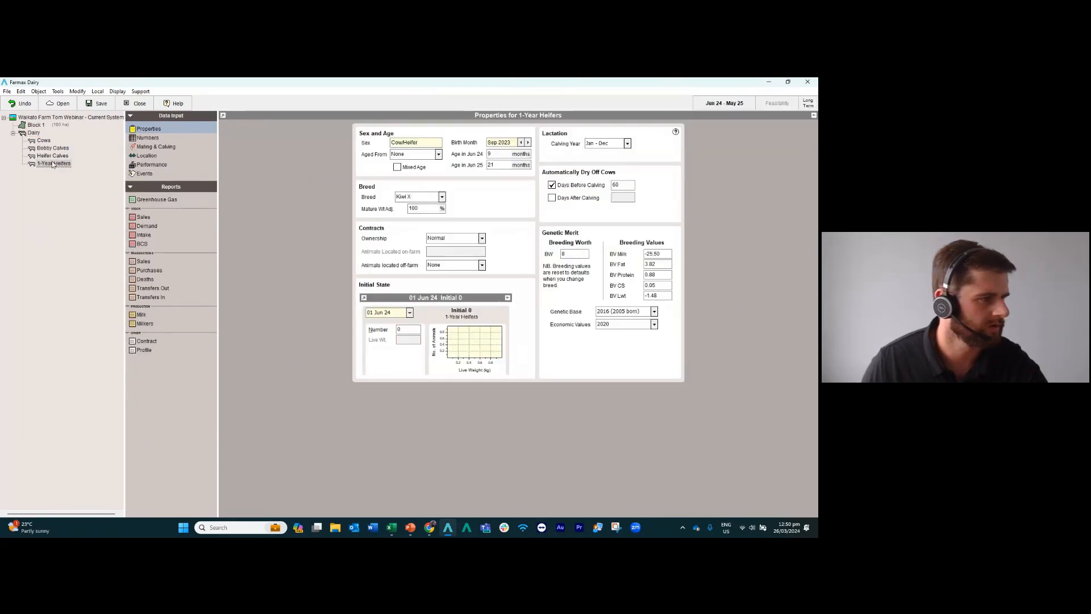
drag(53, 163, 53, 149)
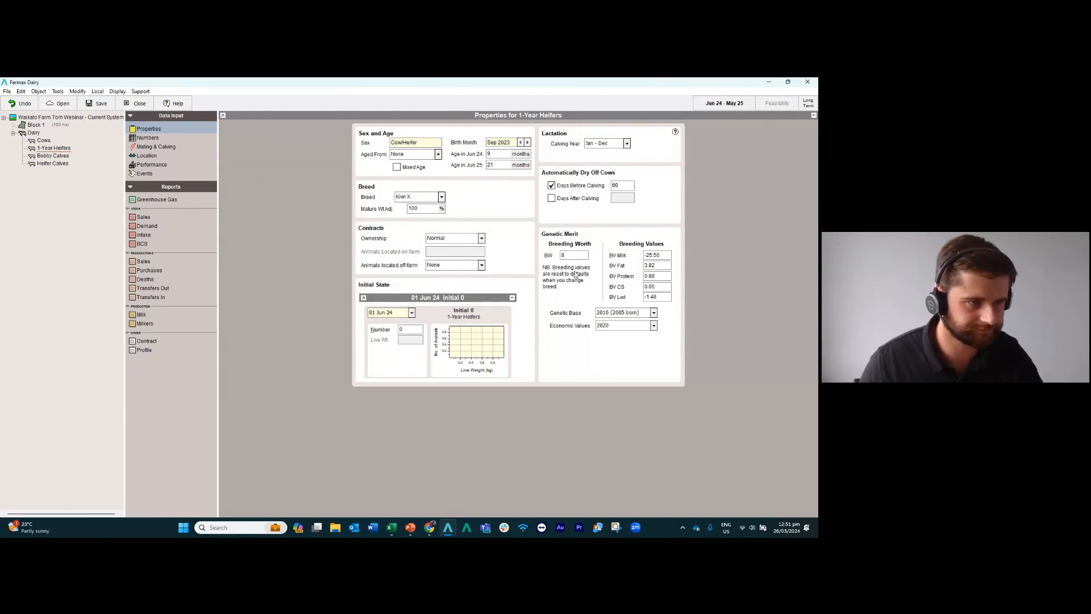
Set the 1-Year Heifers mob to be aged from the Heifer Calves mob.
click(438, 155)
click(426, 164)
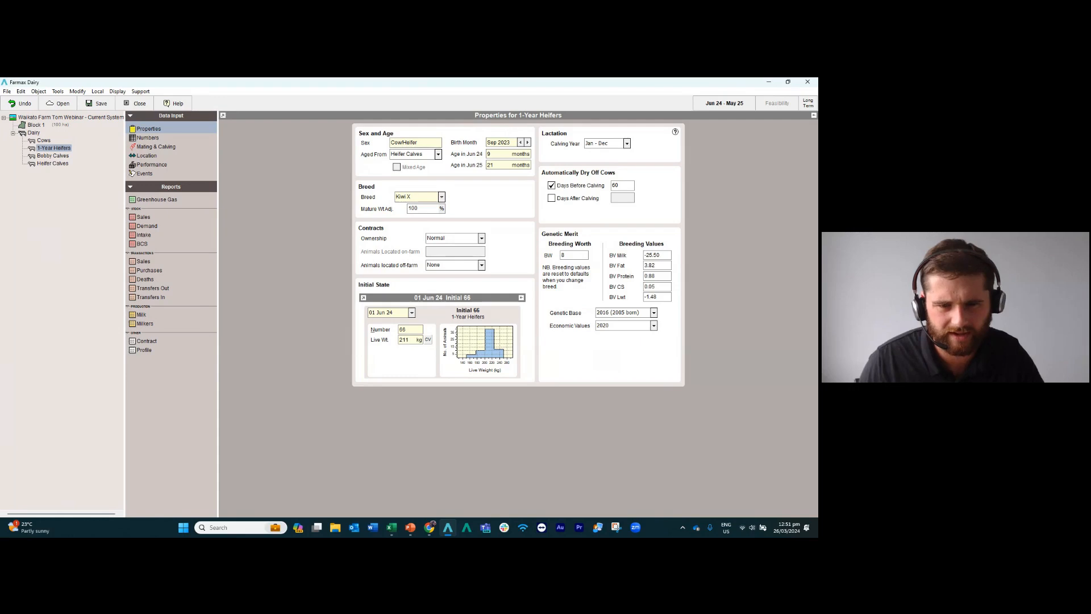
key(alt+Tab)
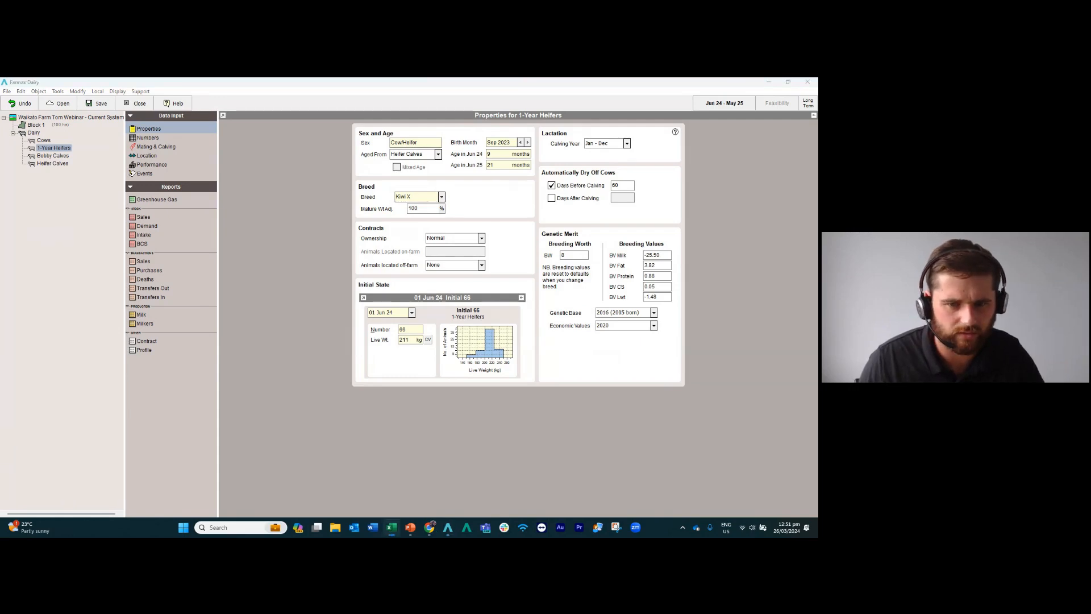
Mark the 1-Year Heifers mob as mated for the 2025 calving and set the calving date to 15 Jul 25.
click(162, 148)
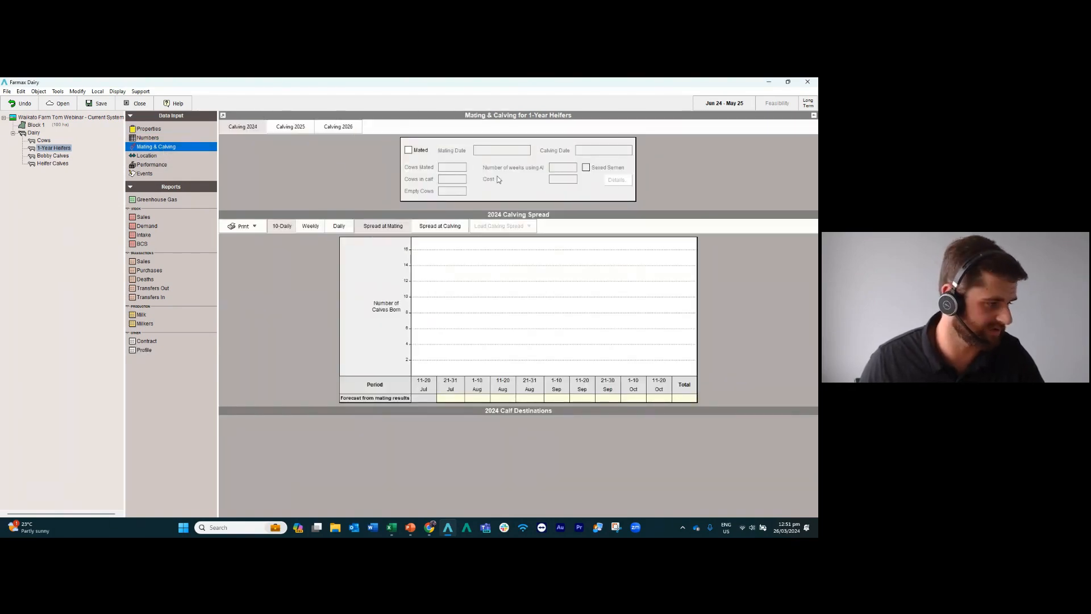
click(287, 131)
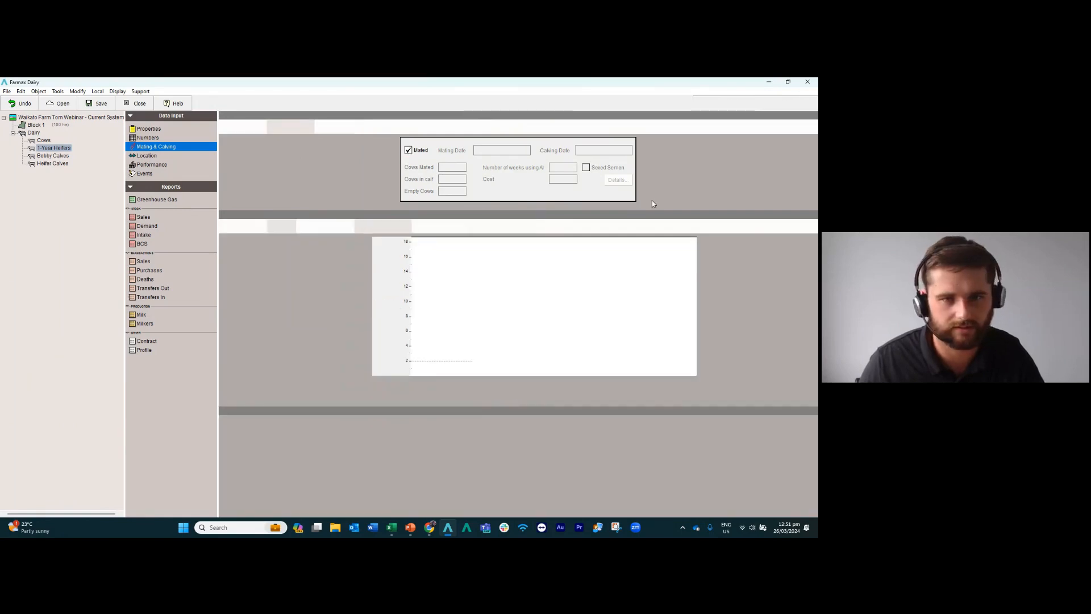
click(628, 152)
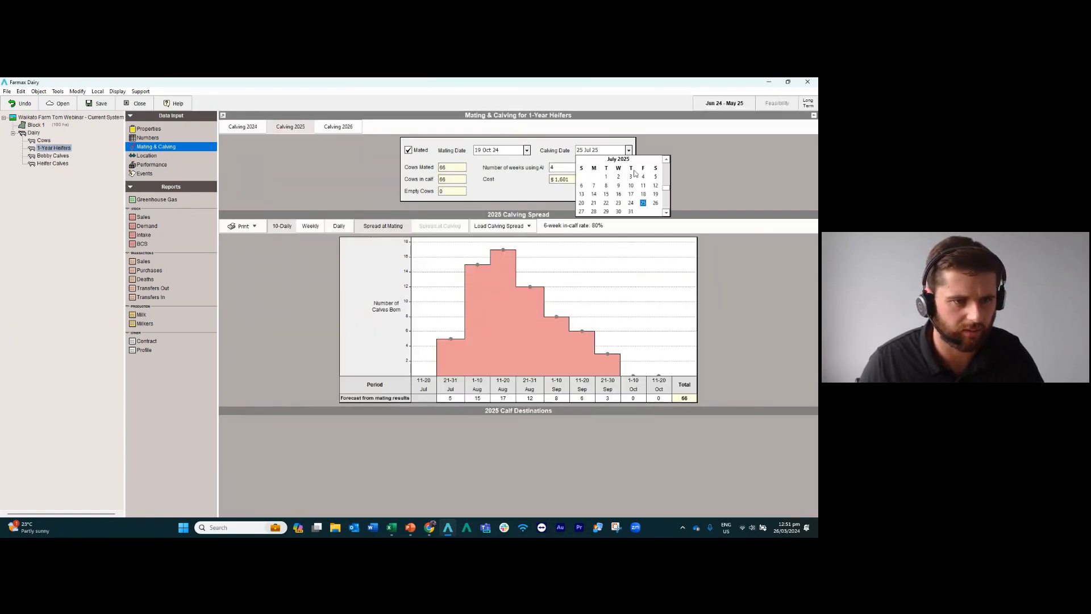
click(610, 196)
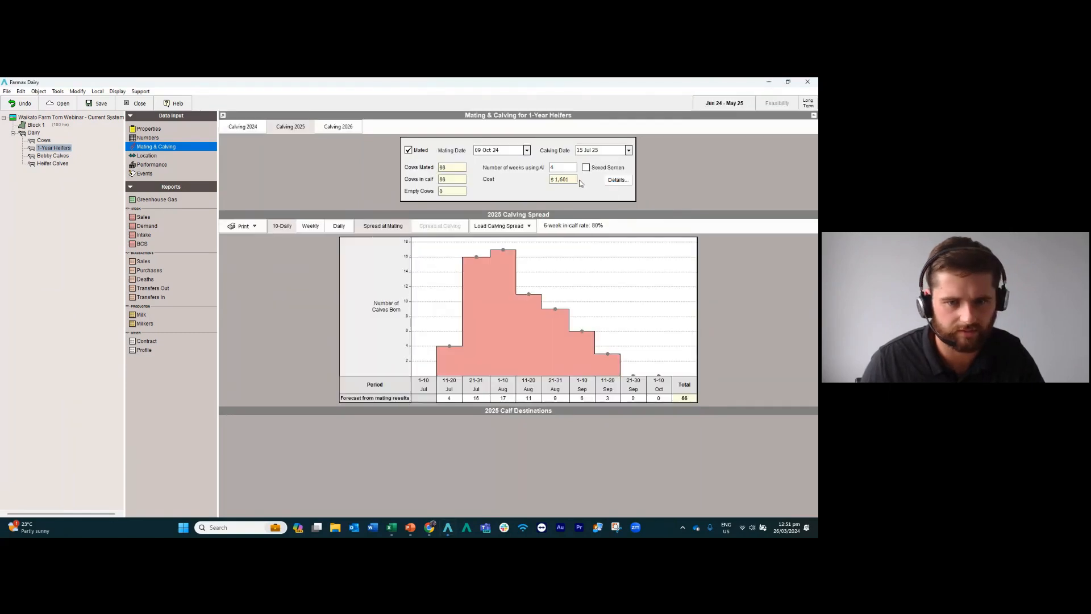
key(alt+Tab)
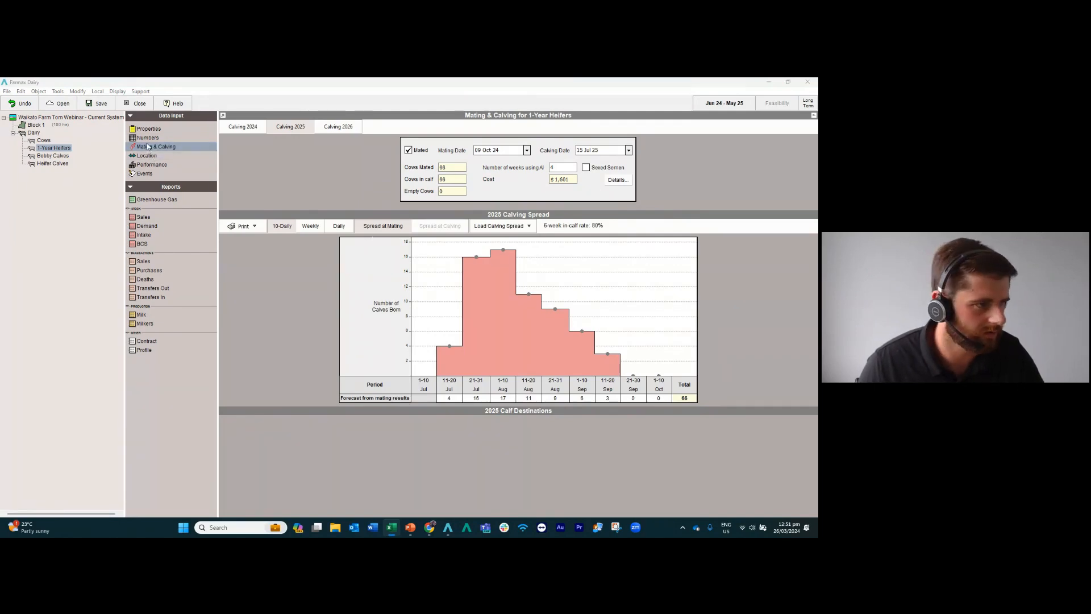
Add a May transfer-out event to the 1-Year Heifers mob's numbers and date it 31 May 25.
click(147, 137)
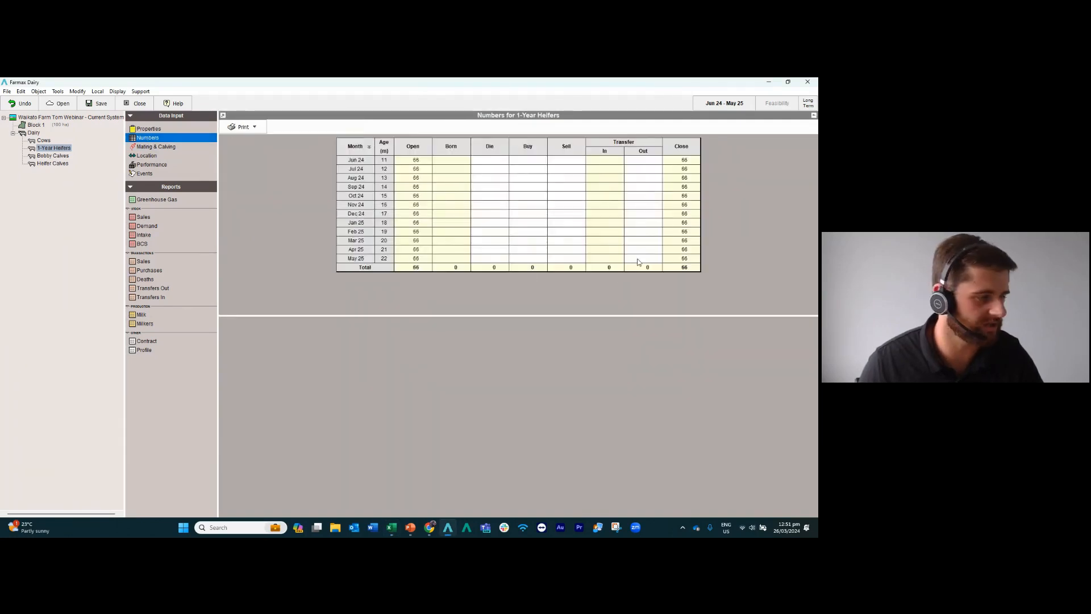
click(640, 259)
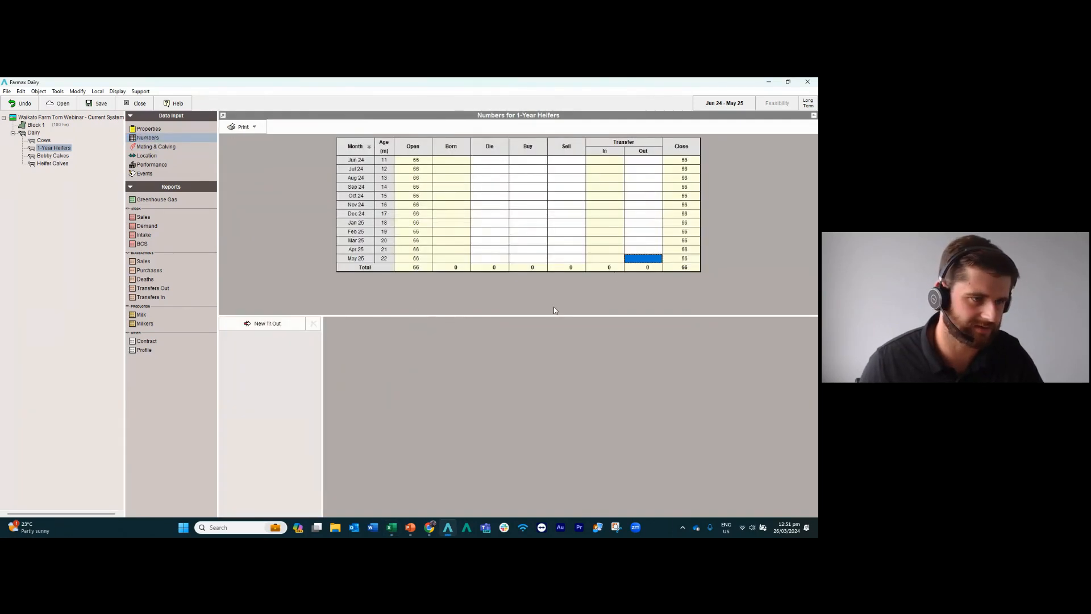
click(276, 323)
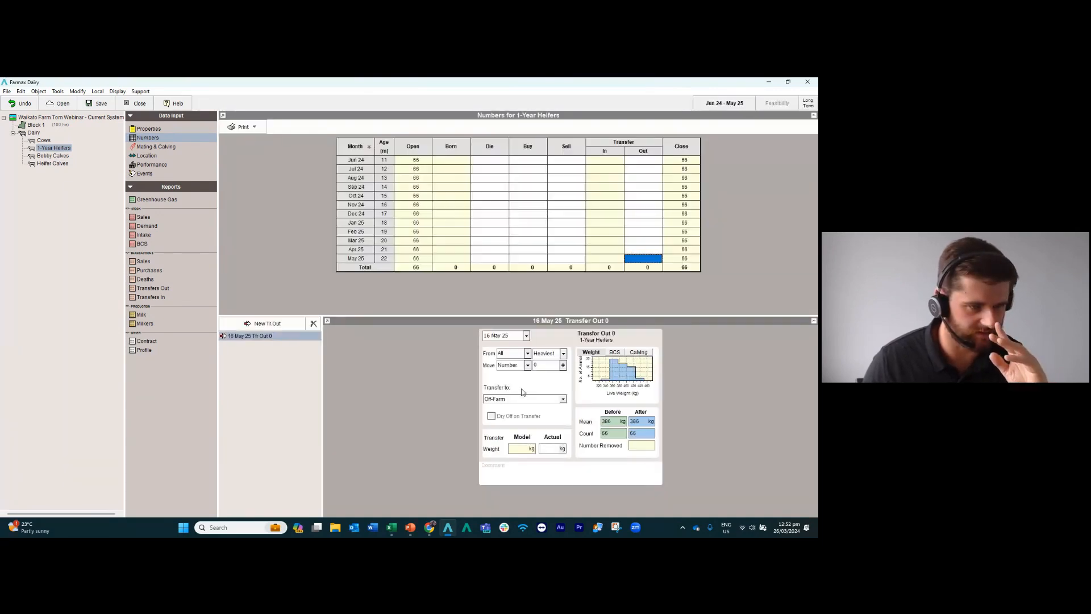
click(526, 336)
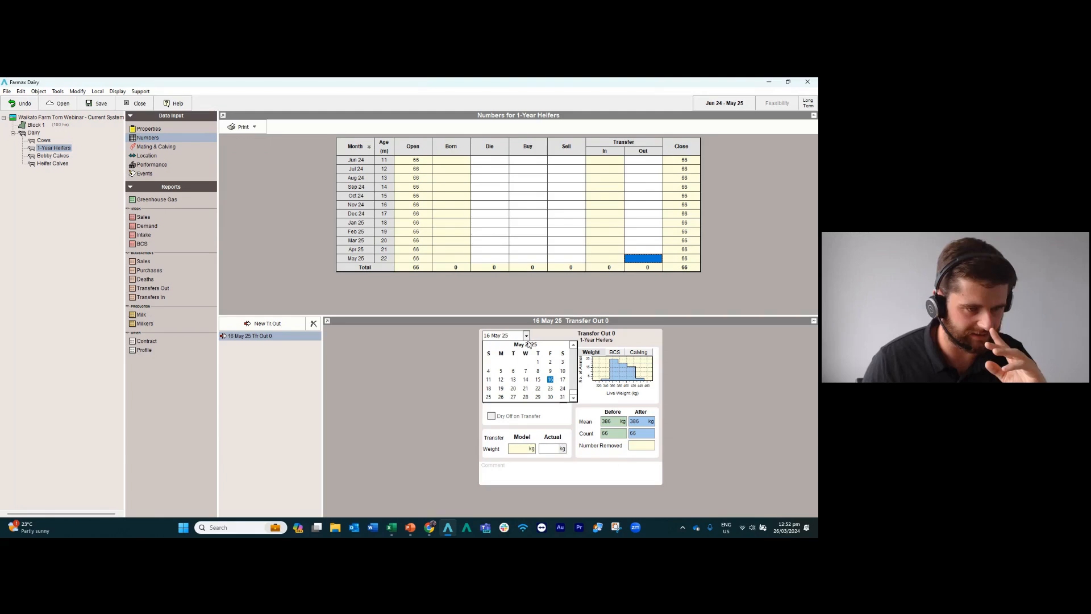
click(563, 396)
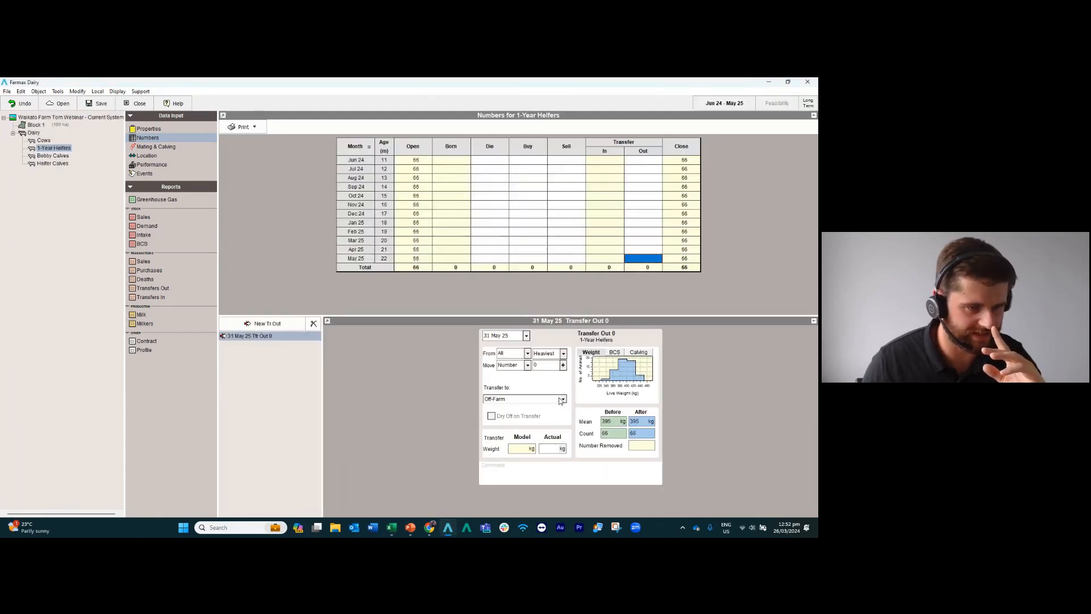
Set the 31 May 25 transfer out to move all of the 1-Year Heifers into the Cows mob.
click(527, 364)
click(513, 378)
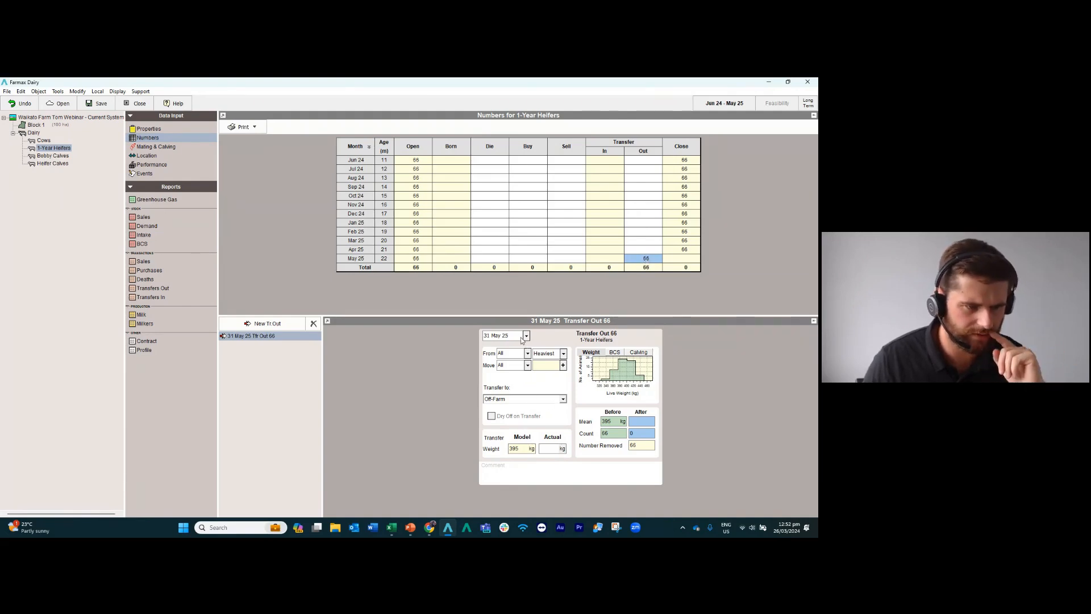
click(539, 399)
click(531, 413)
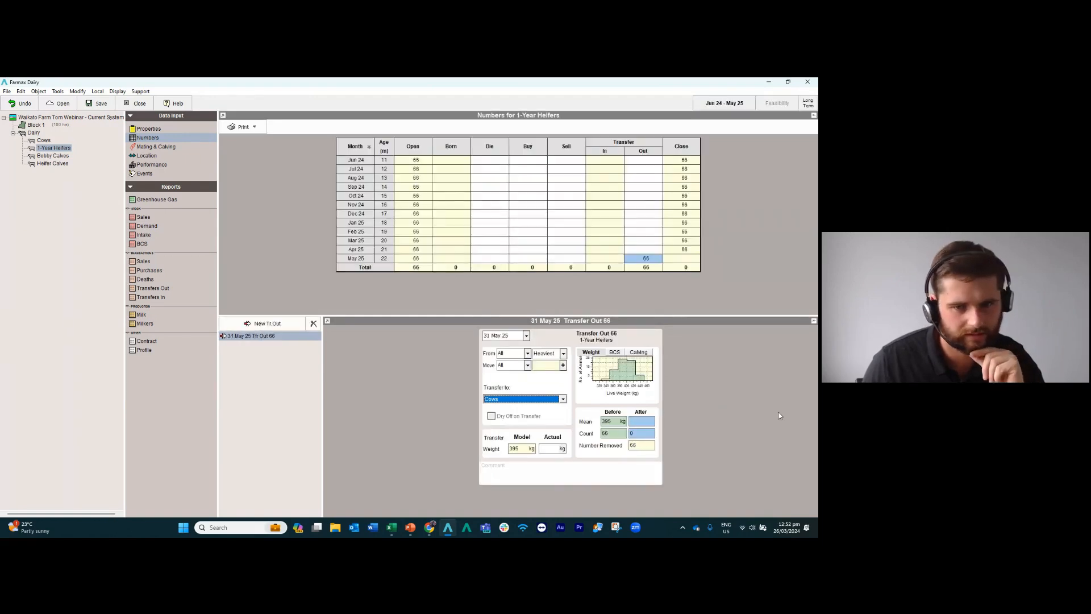
key(alt+Tab)
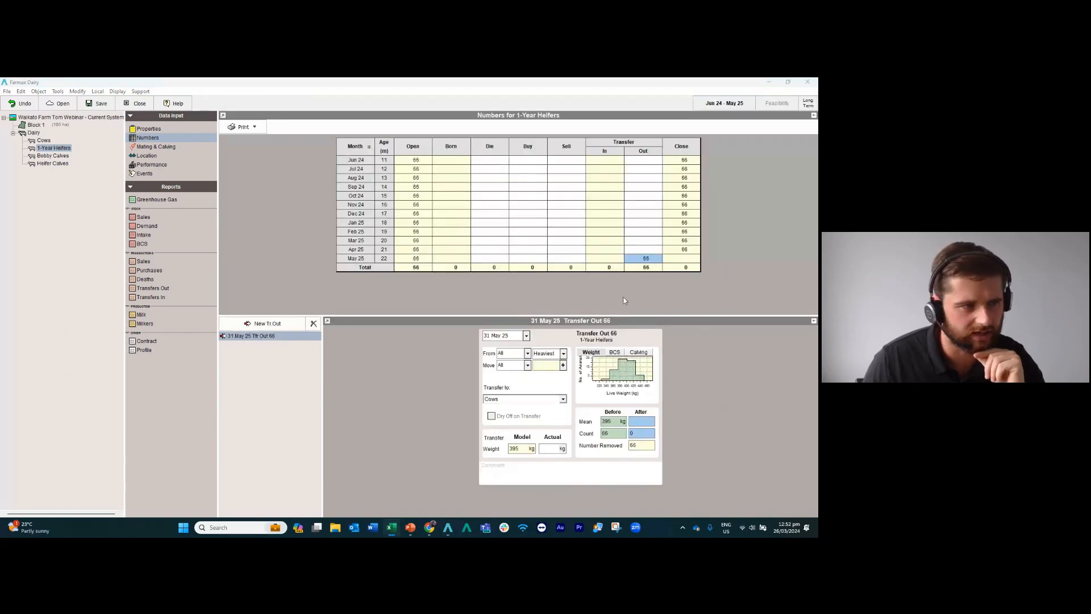
Add a send-off event to the 1-Year Heifers mob's location and date it 01 Jun 24.
click(152, 159)
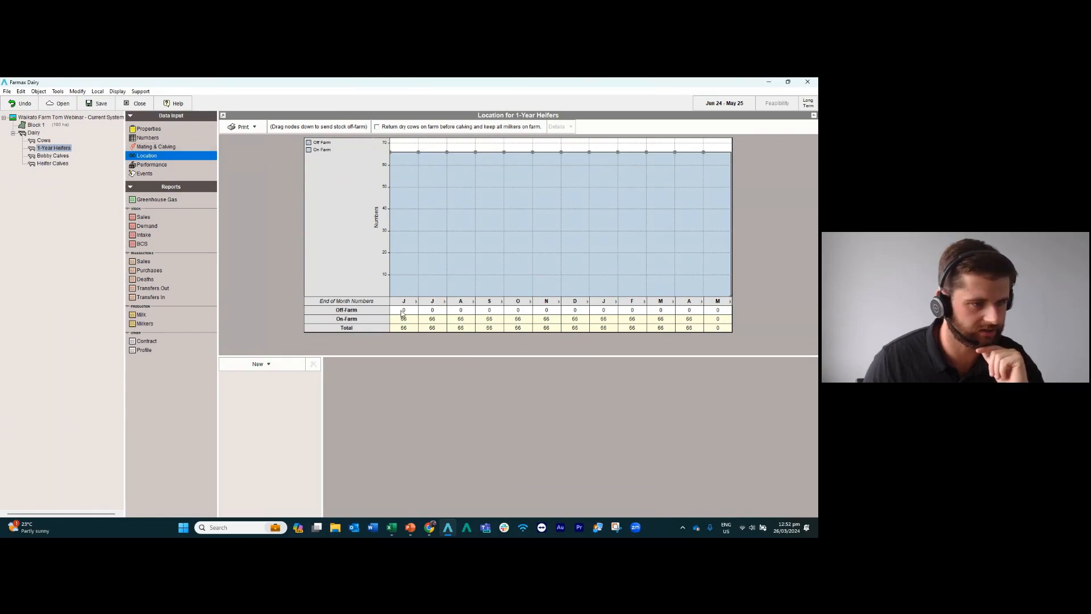
click(265, 362)
click(260, 378)
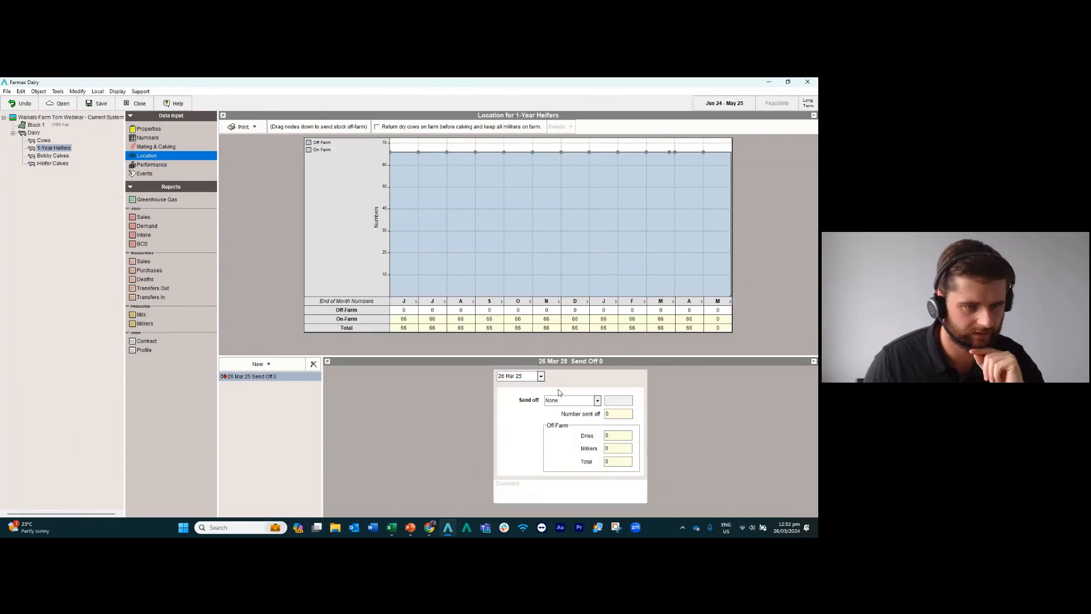
click(541, 376)
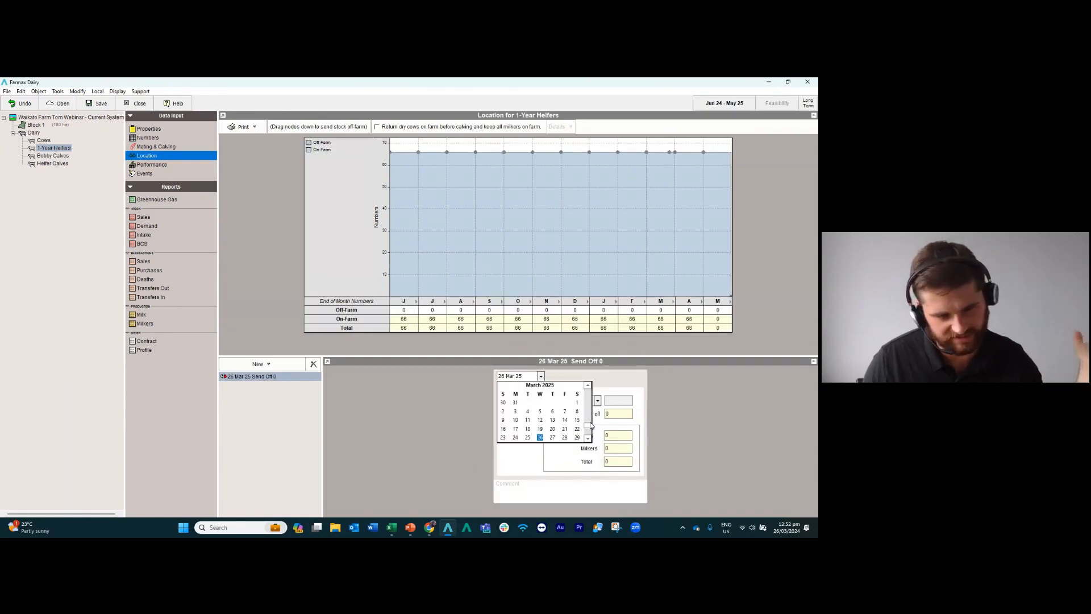
drag(589, 426, 590, 389)
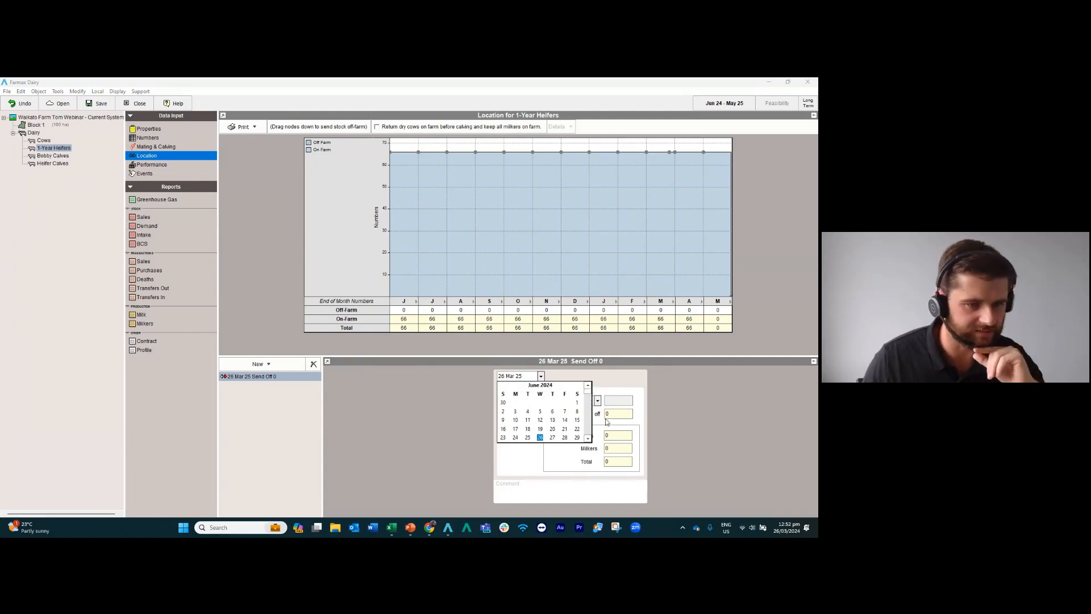
click(576, 402)
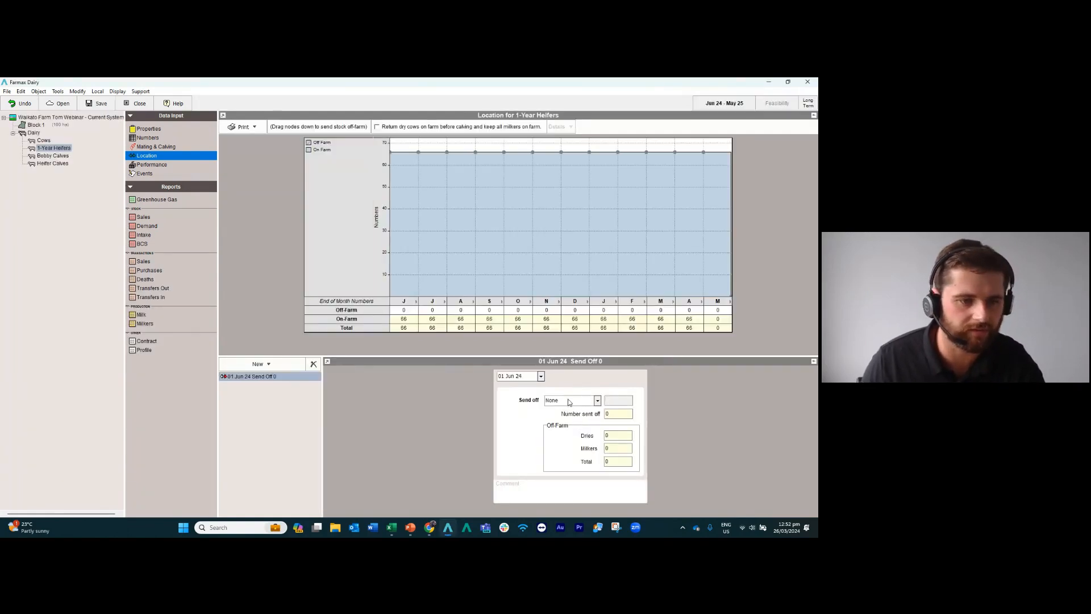
Set the 01 Jun 24 send-off to move all of the 1-Year Heifers off farm.
click(568, 402)
click(556, 431)
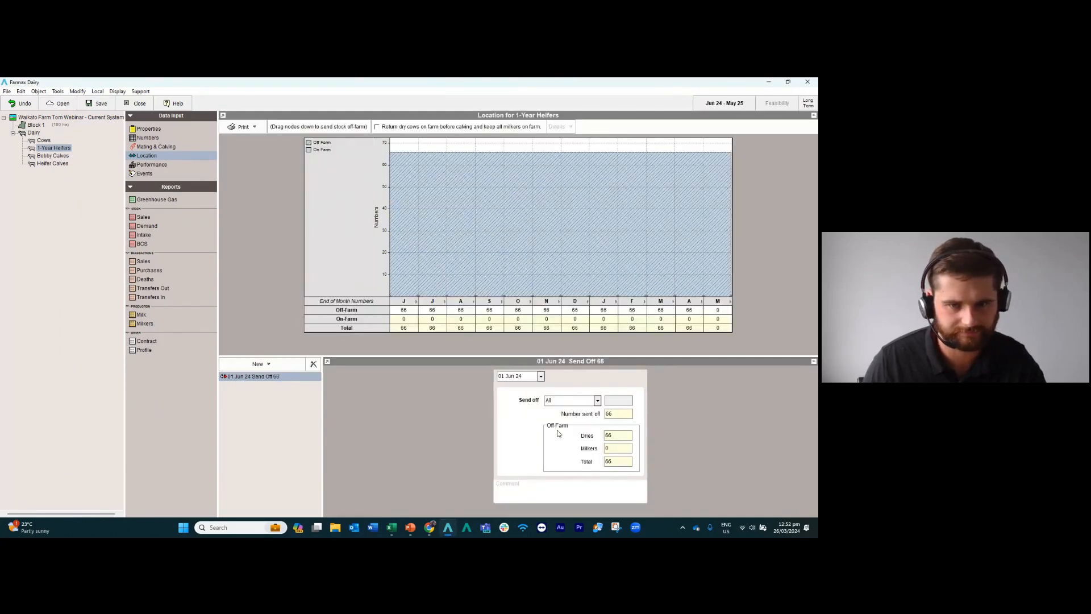
key(alt+Tab)
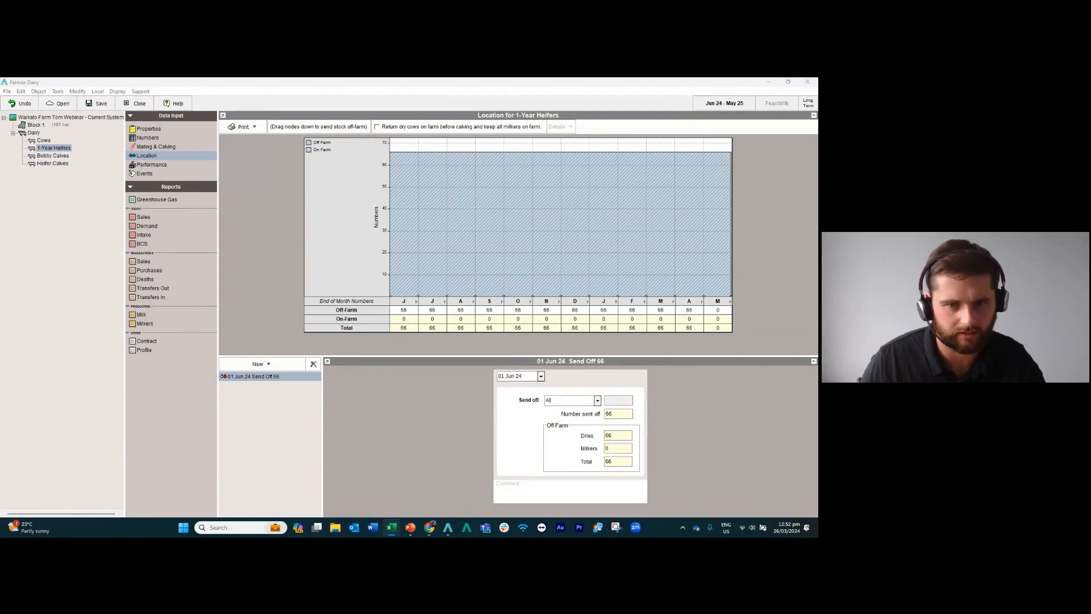
Review the Cows mob's numbers, properties and 2024 mating and calving data, including the May 25 transfer in.
click(44, 141)
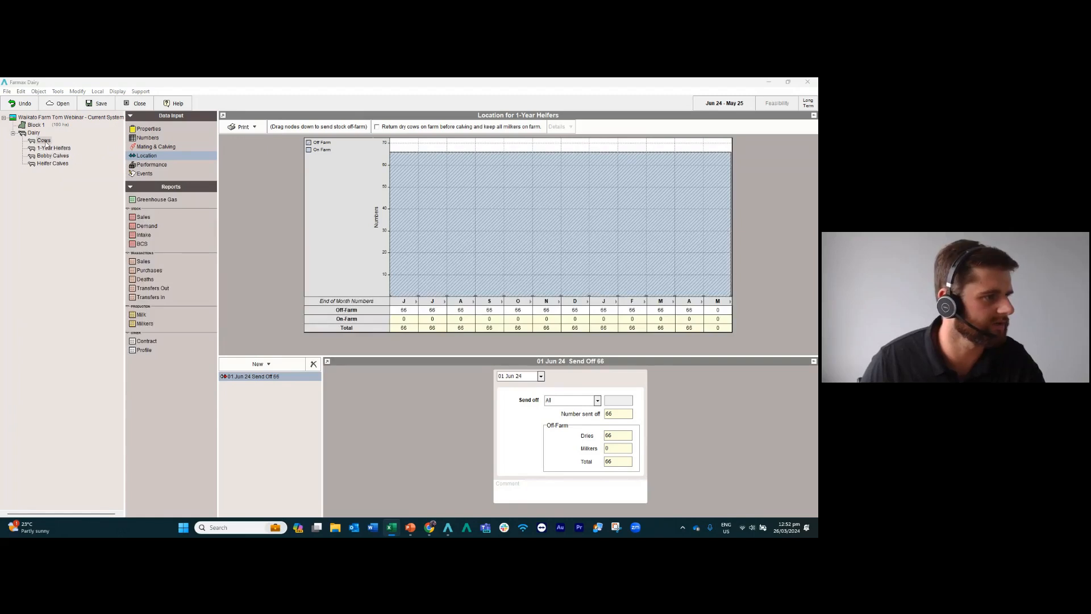
click(142, 138)
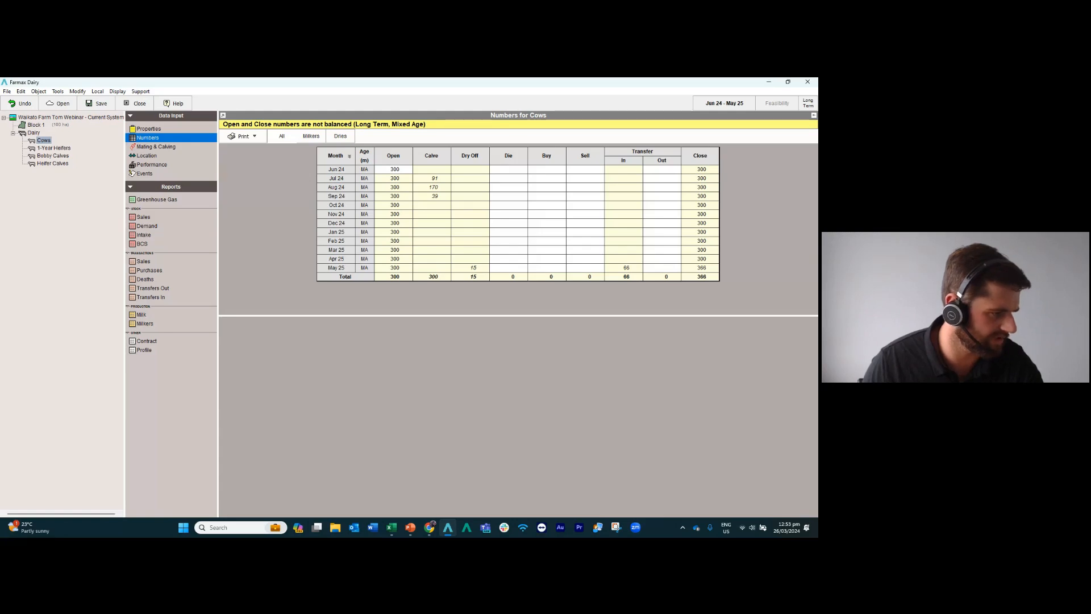
click(161, 130)
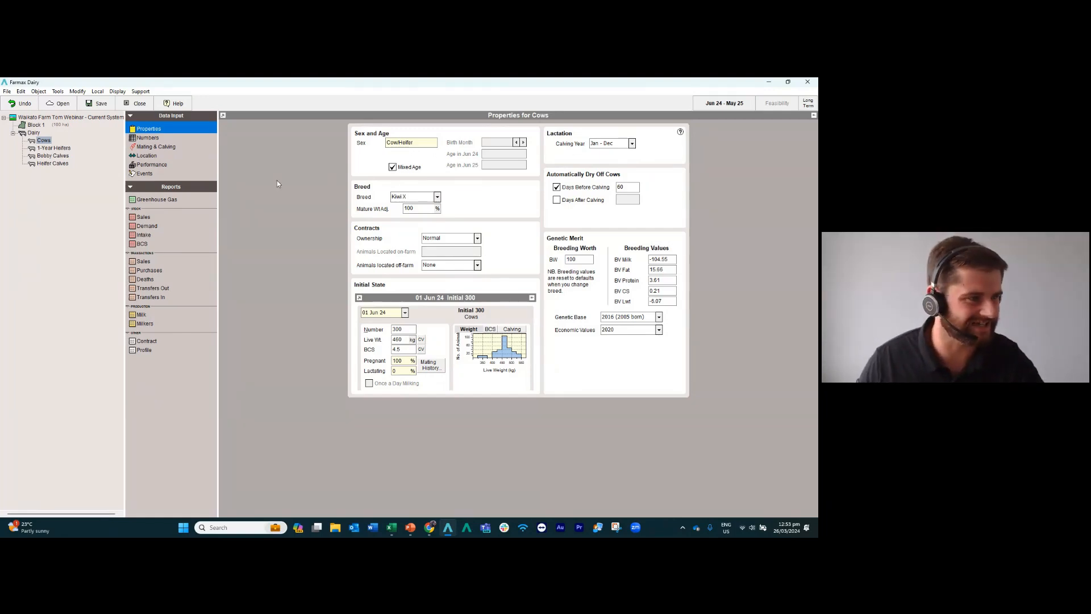
click(144, 149)
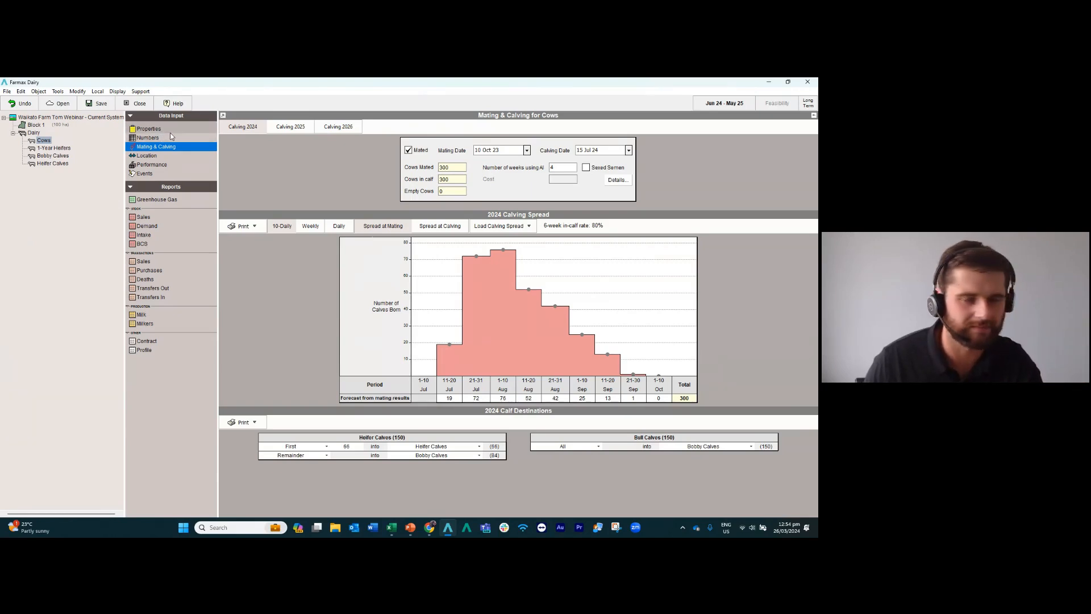
click(168, 138)
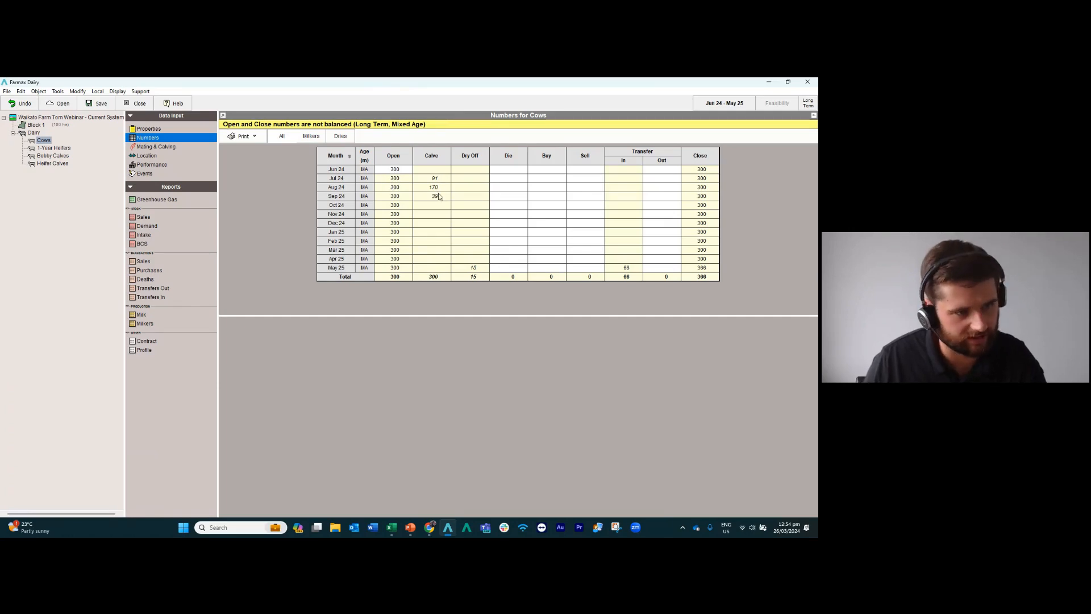
click(629, 270)
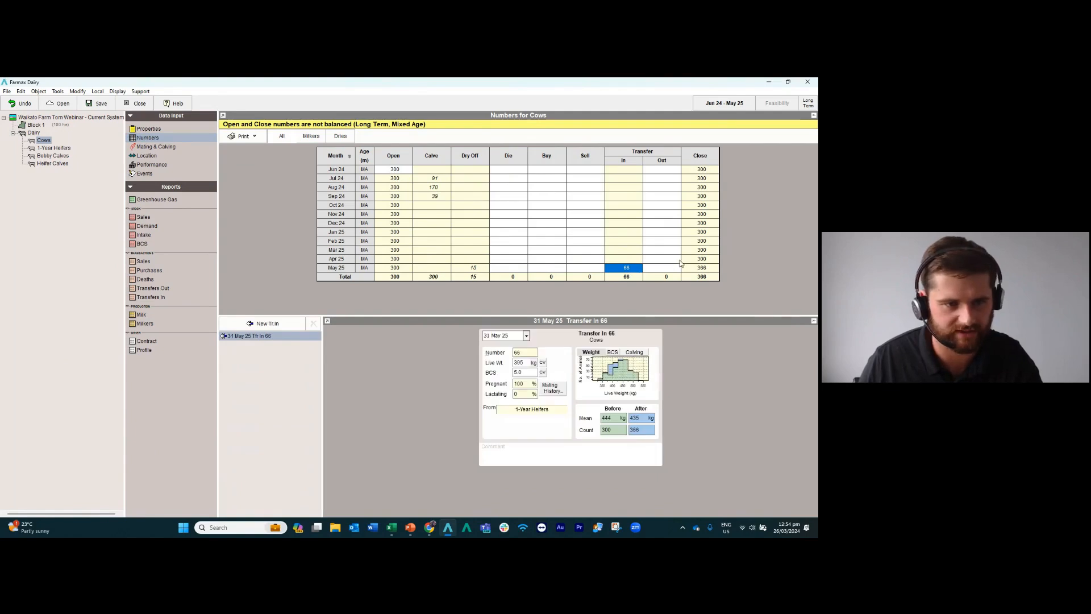
click(544, 230)
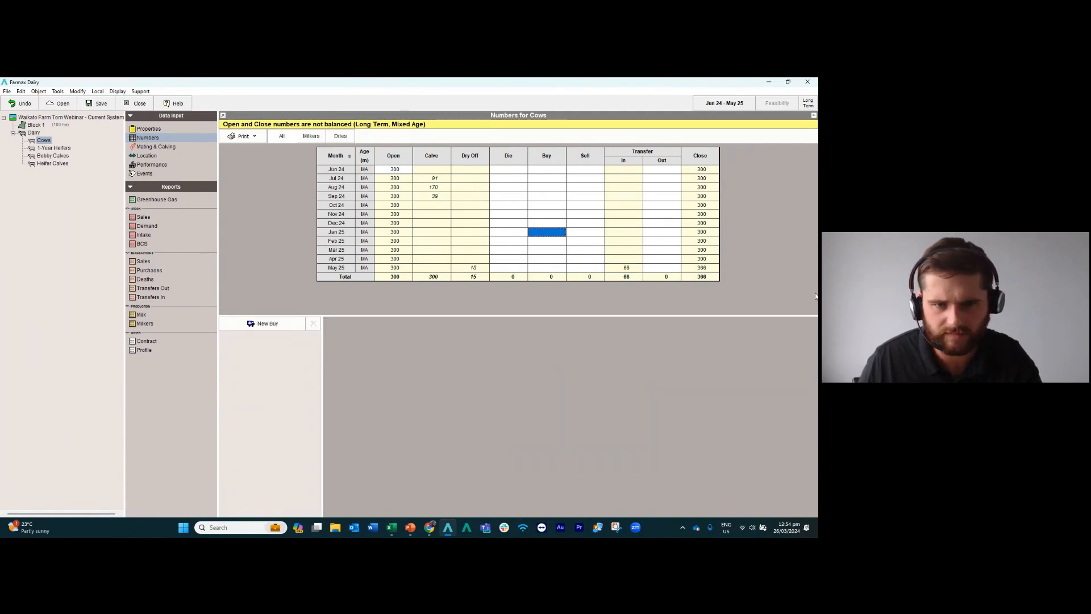
Enter 5 cow deaths in each of Aug 24 and Sep 24 for the Cows mob.
key(alt+Tab)
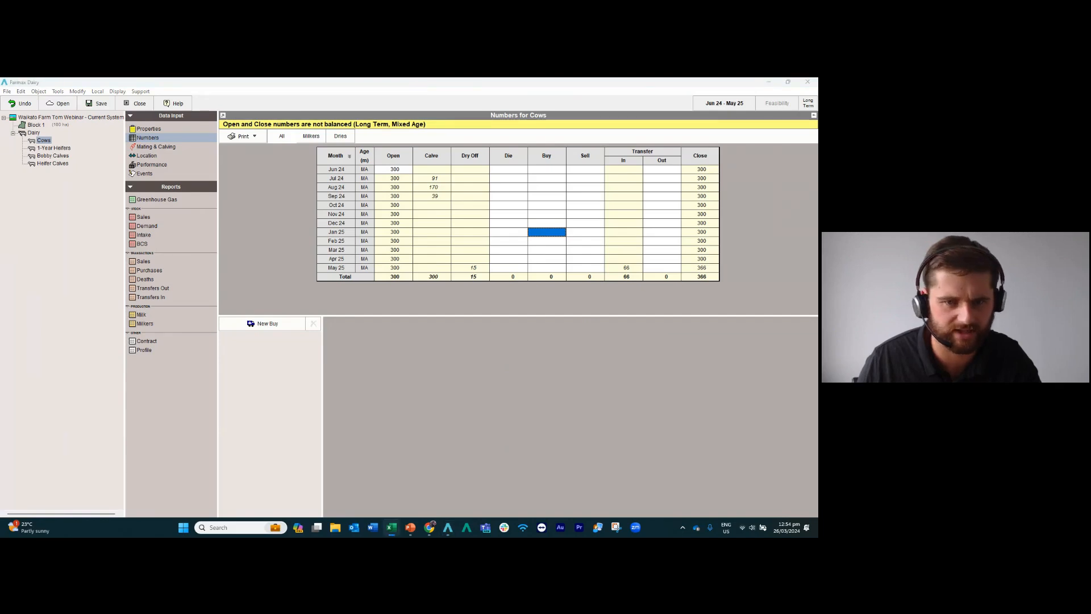
click(507, 188)
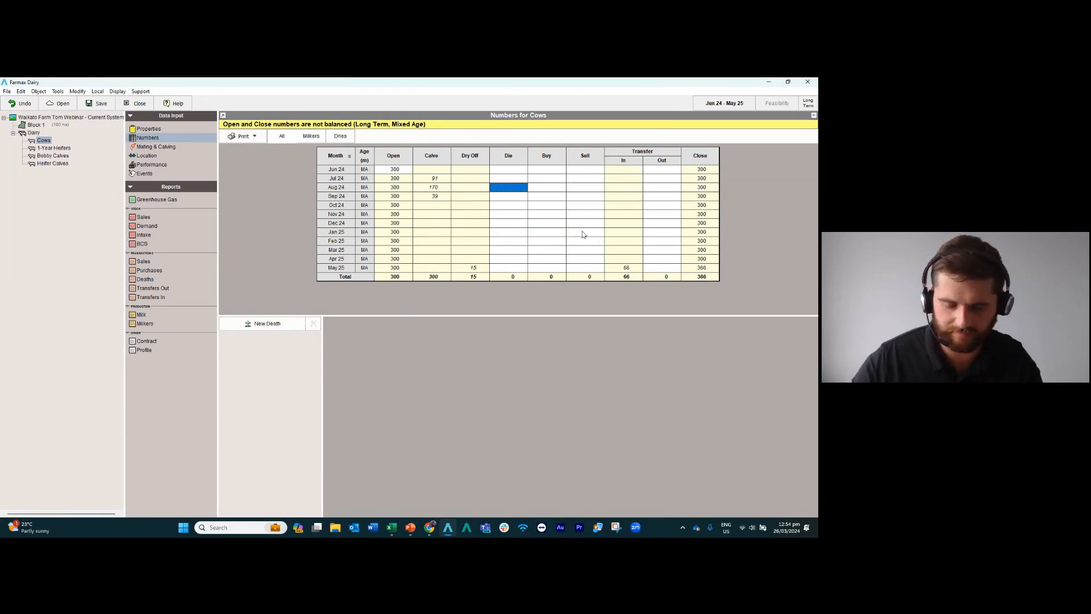
text(5)
key(Return)
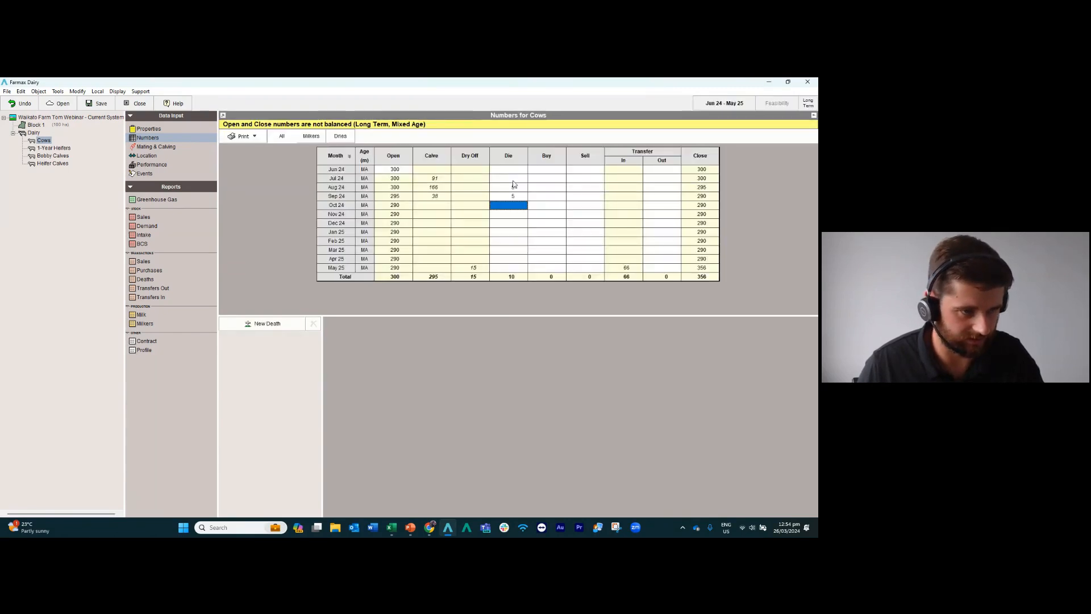
Enter cow sales of 30 in Mar 25 and 26 in Apr 25, and check the opening and closing numbers.
click(587, 251)
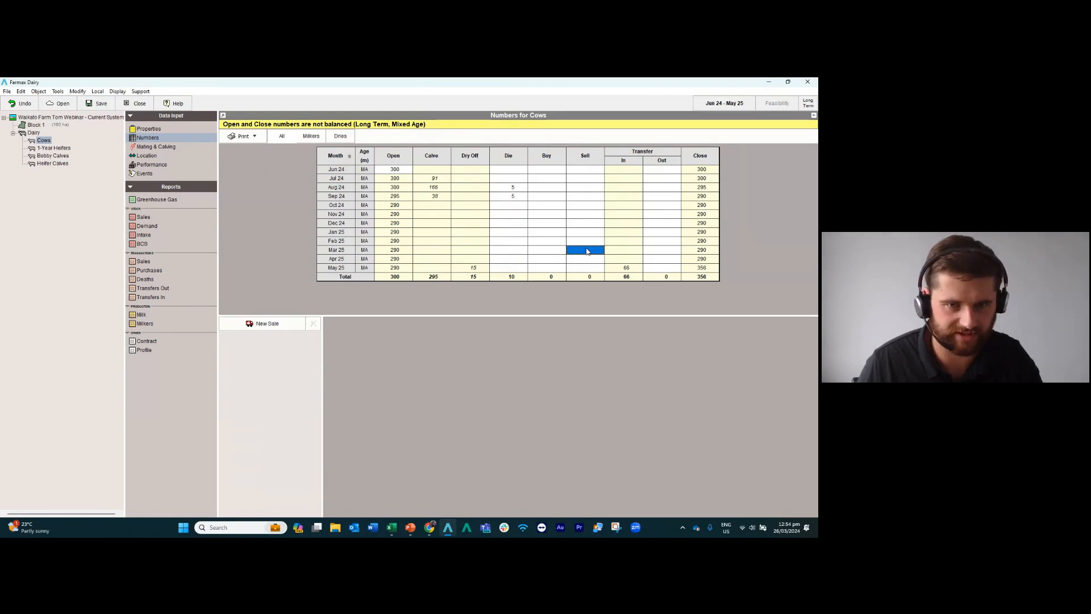
text(30)
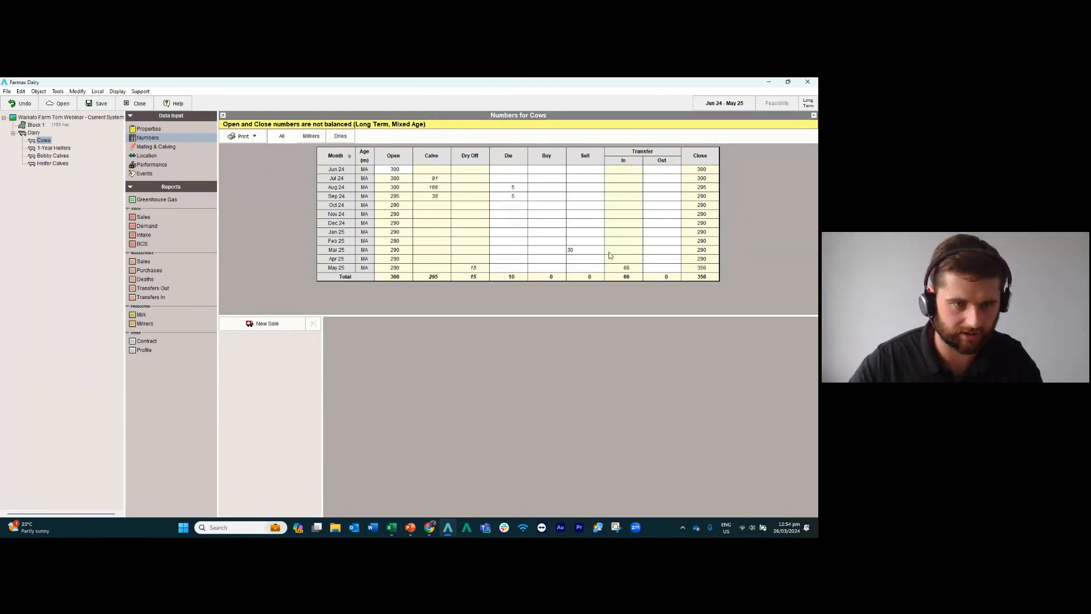
click(609, 252)
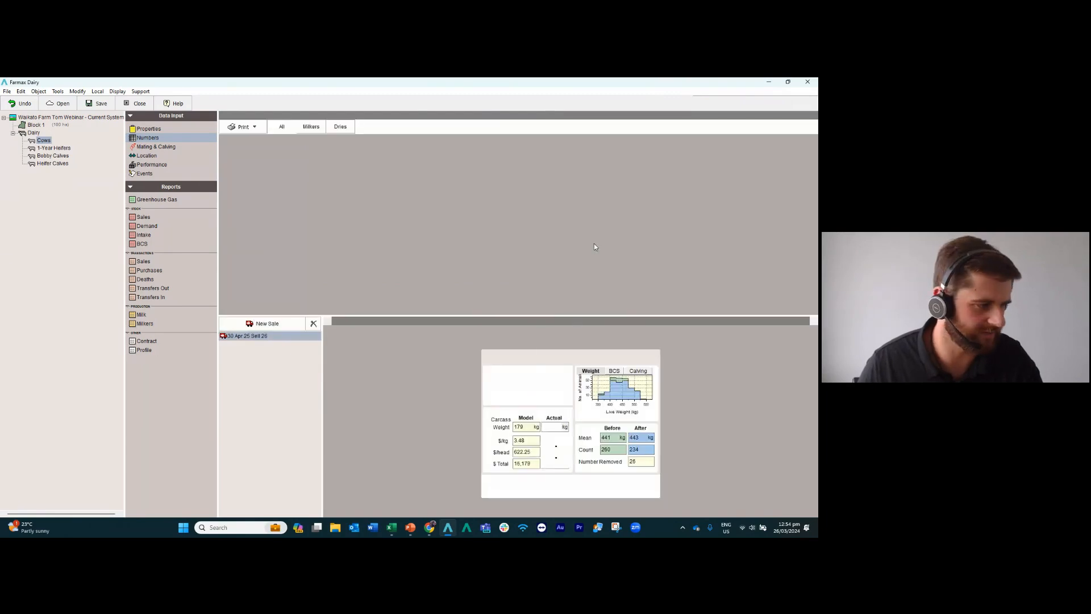
click(395, 162)
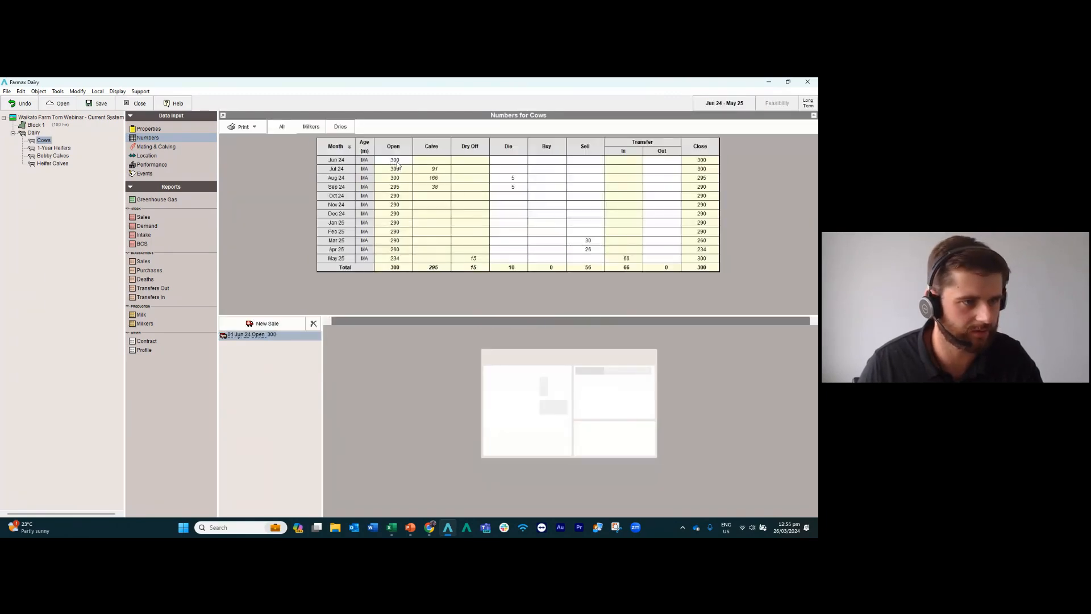
click(699, 261)
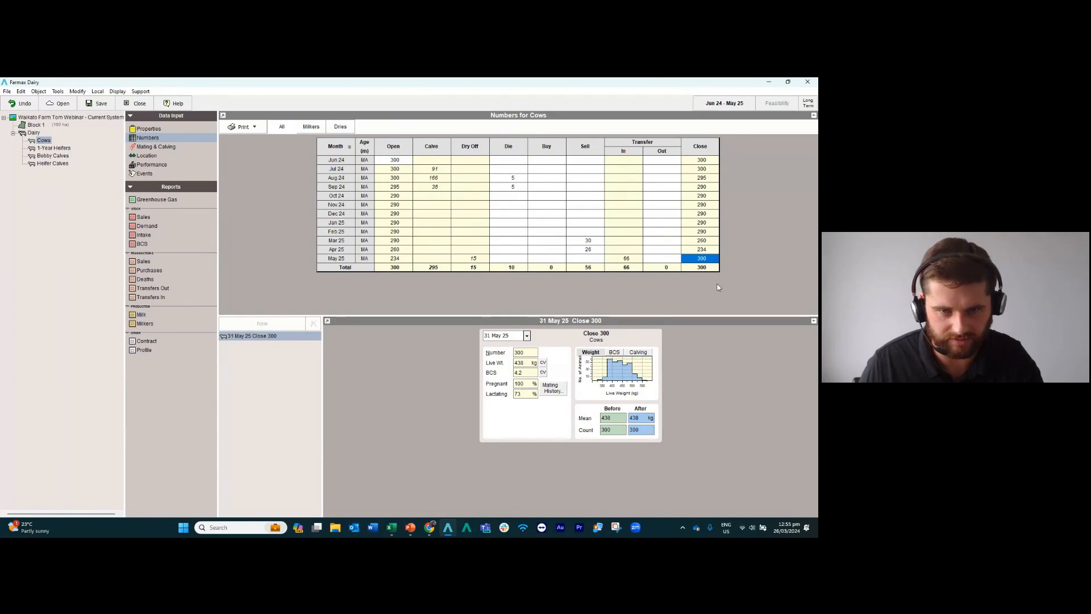
Add a Drying Off event to the Cows mob's May numbers and date it 01 May 25.
click(477, 259)
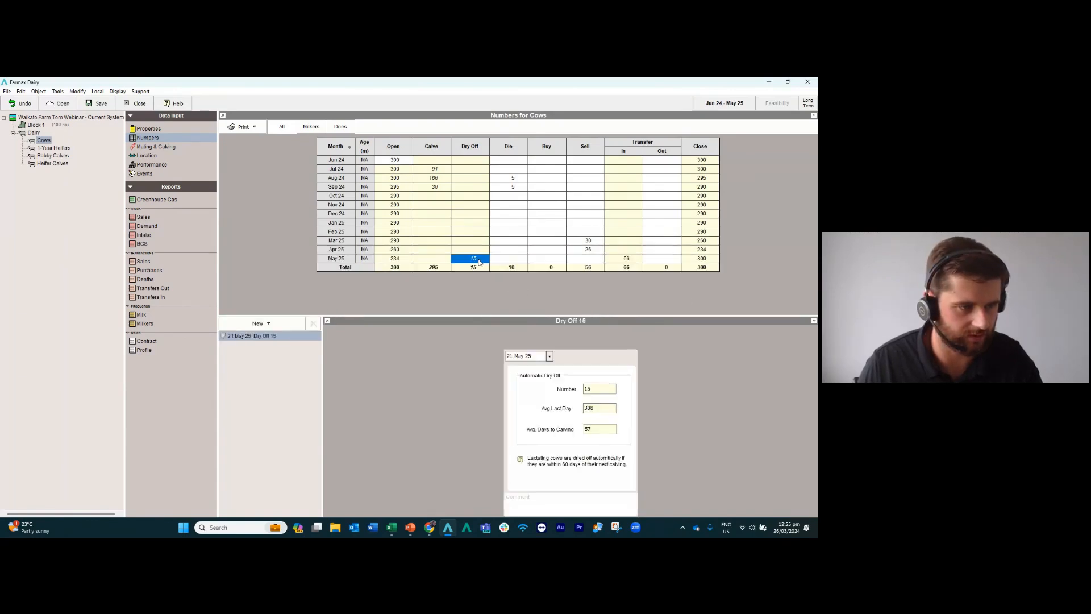
click(267, 323)
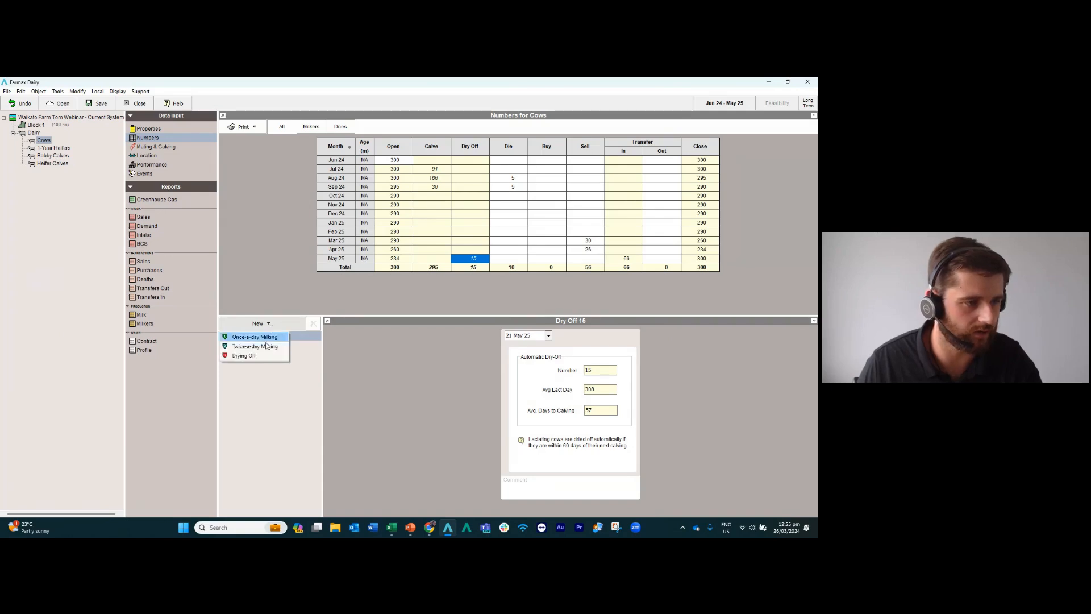
click(245, 356)
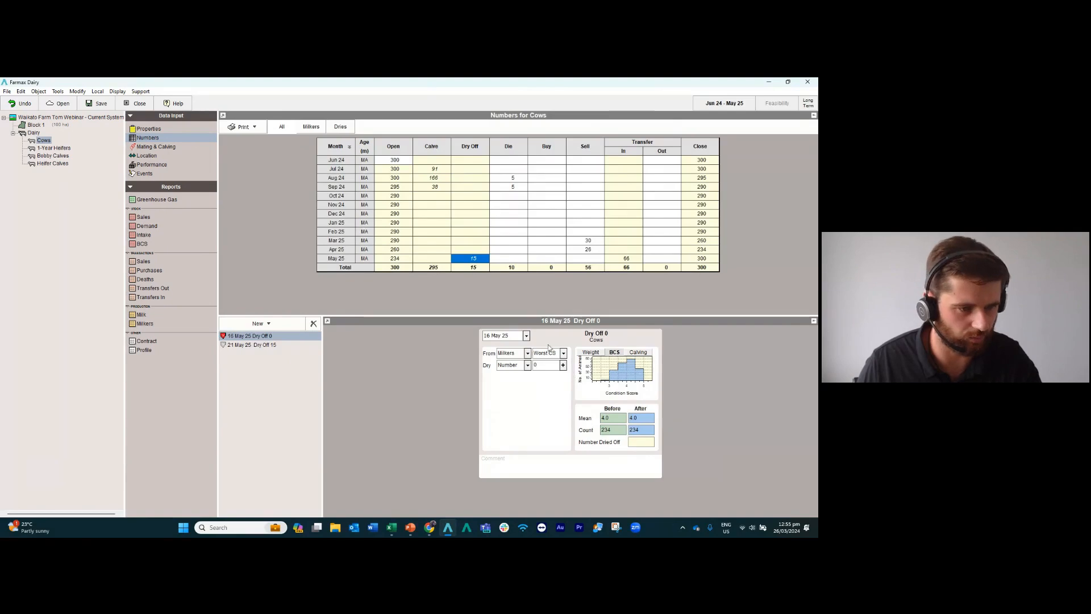
click(527, 337)
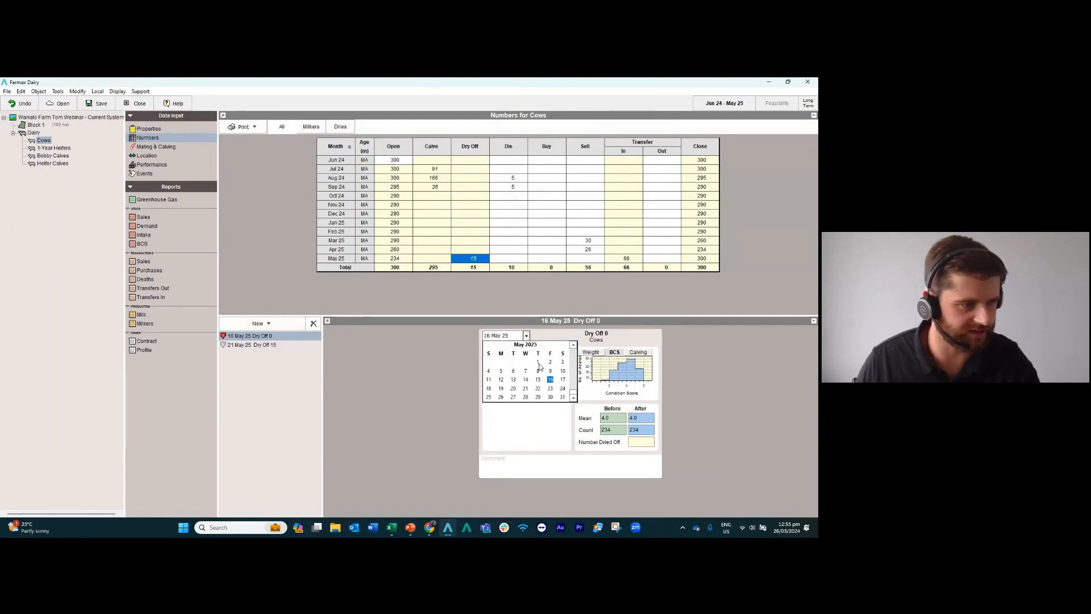
click(538, 364)
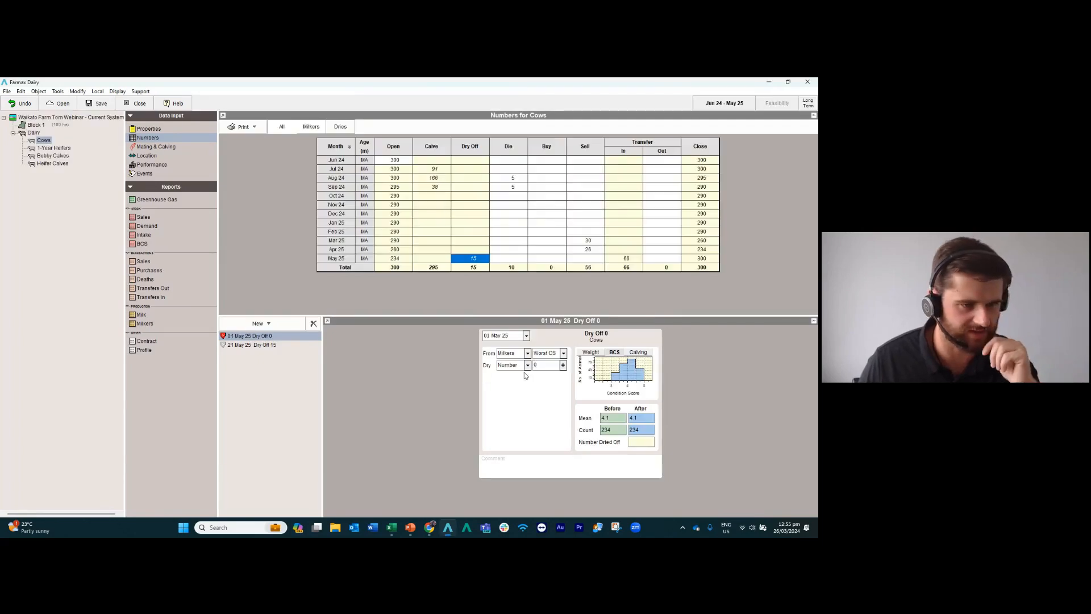
Set the Cows mob's 01 May 25 Dry Off event to dry off all milkers.
click(527, 365)
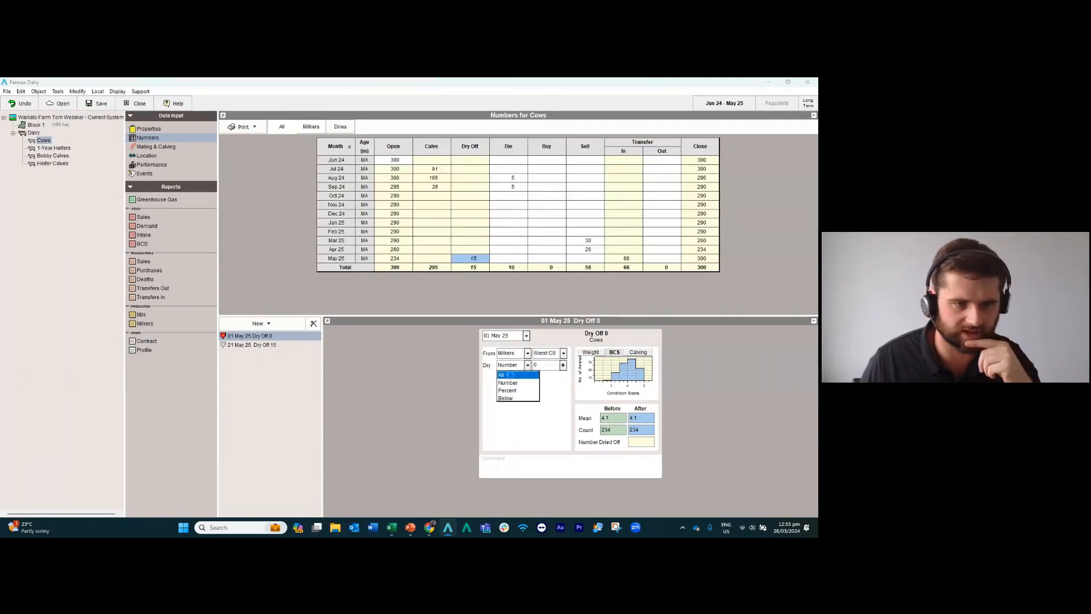
click(511, 375)
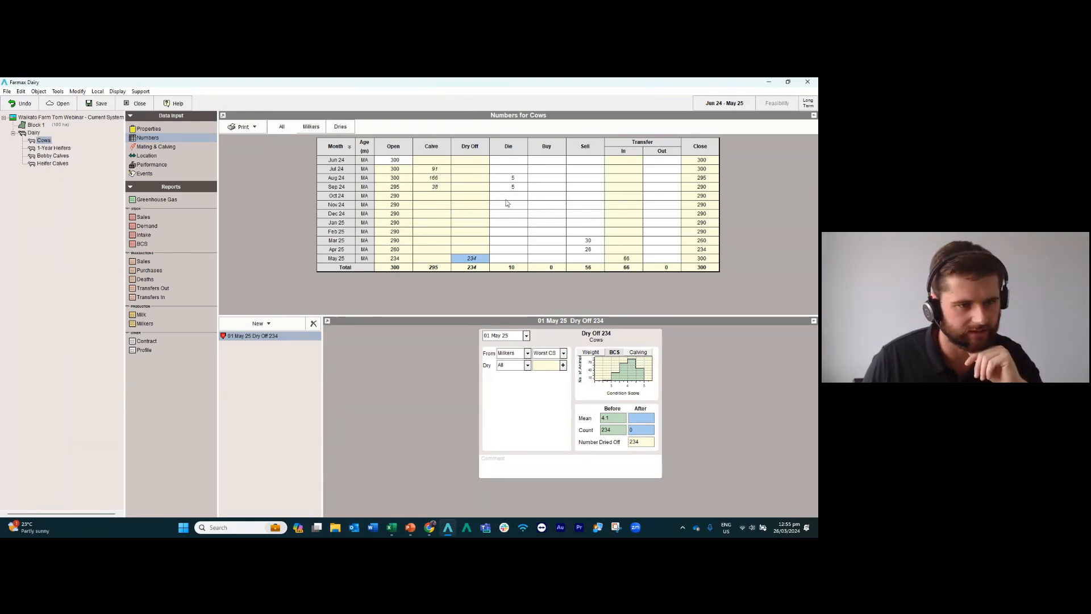
key(alt+Tab)
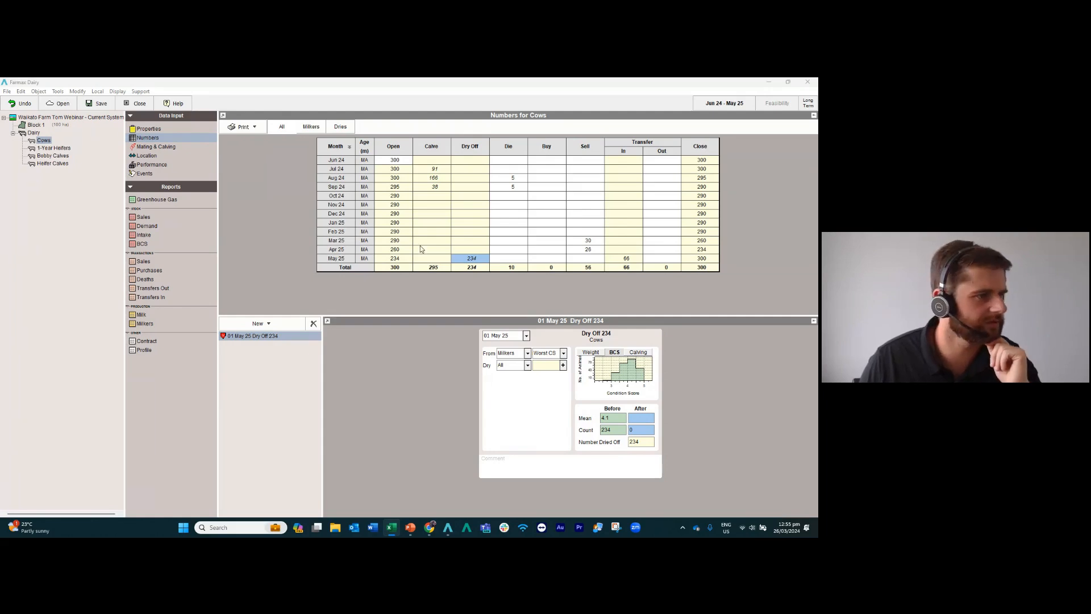
Add a Send Off event to the Cows mob's location data and date it 01 Jun 24.
click(147, 157)
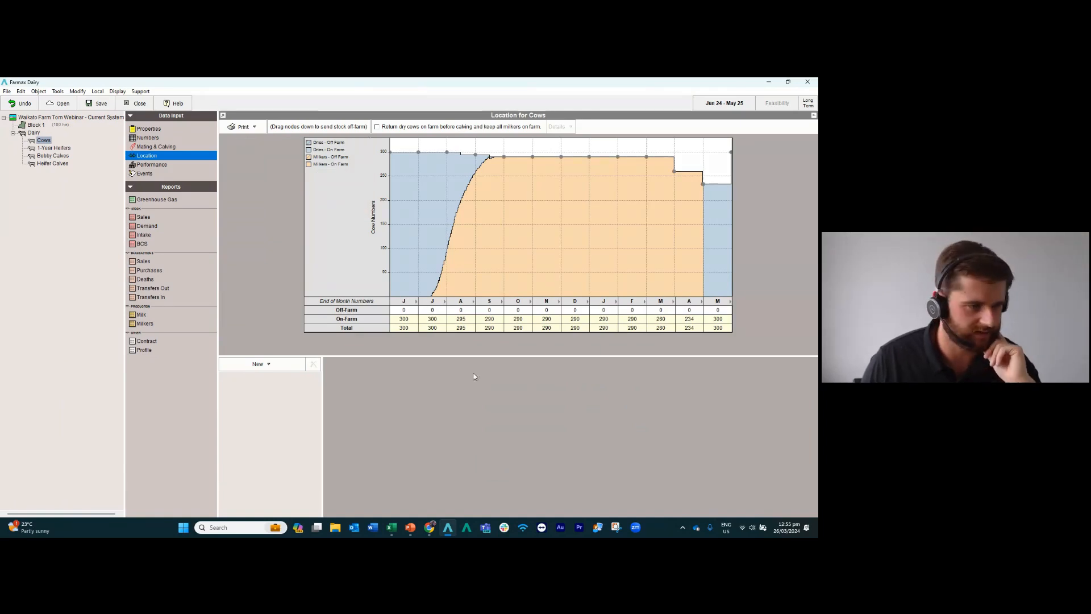
click(258, 364)
click(249, 377)
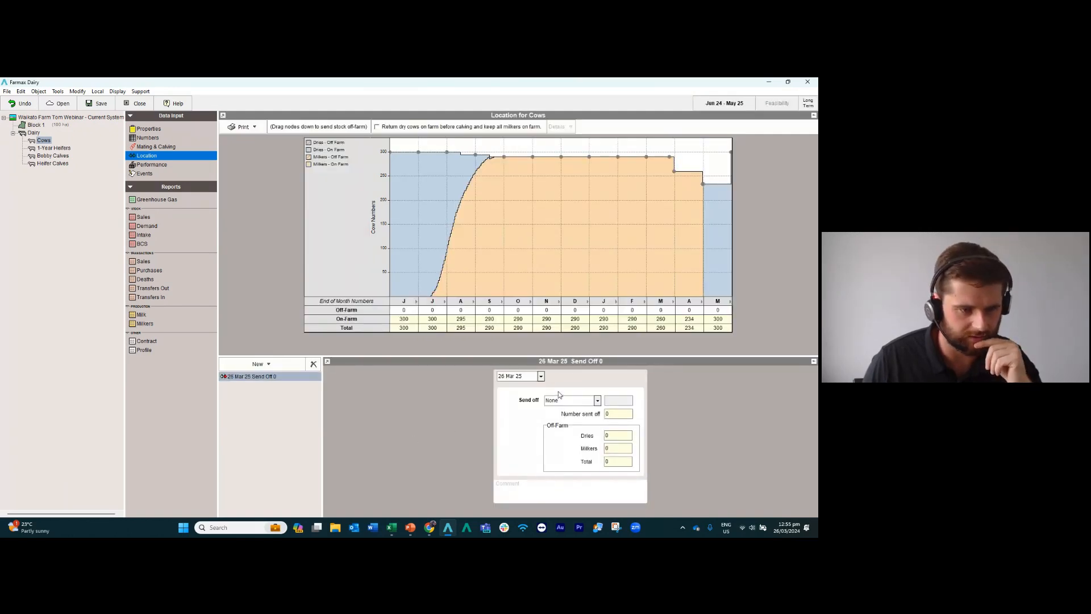
click(540, 376)
scroll(588, 403, up, 5)
Set the 01 Jun 24 Send Off event to send cows off by number, with 150 cows.
click(577, 403)
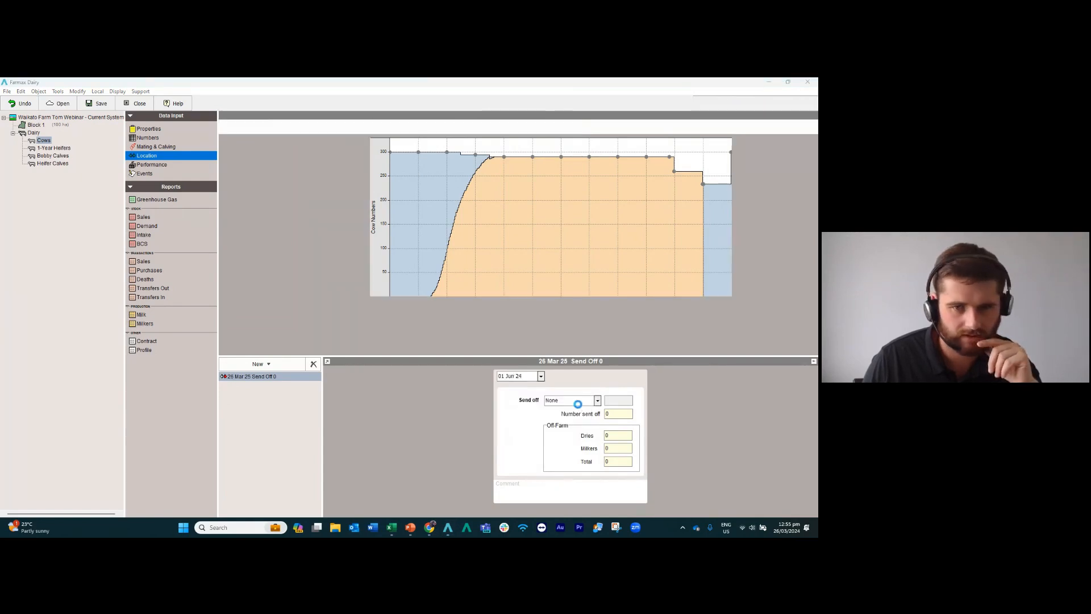
click(579, 404)
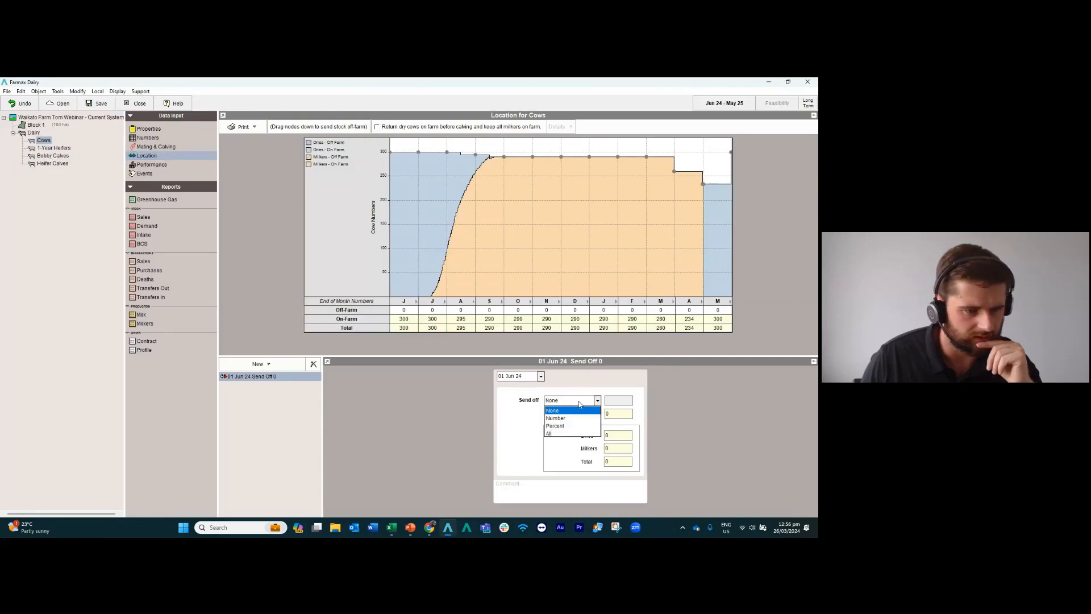
click(573, 421)
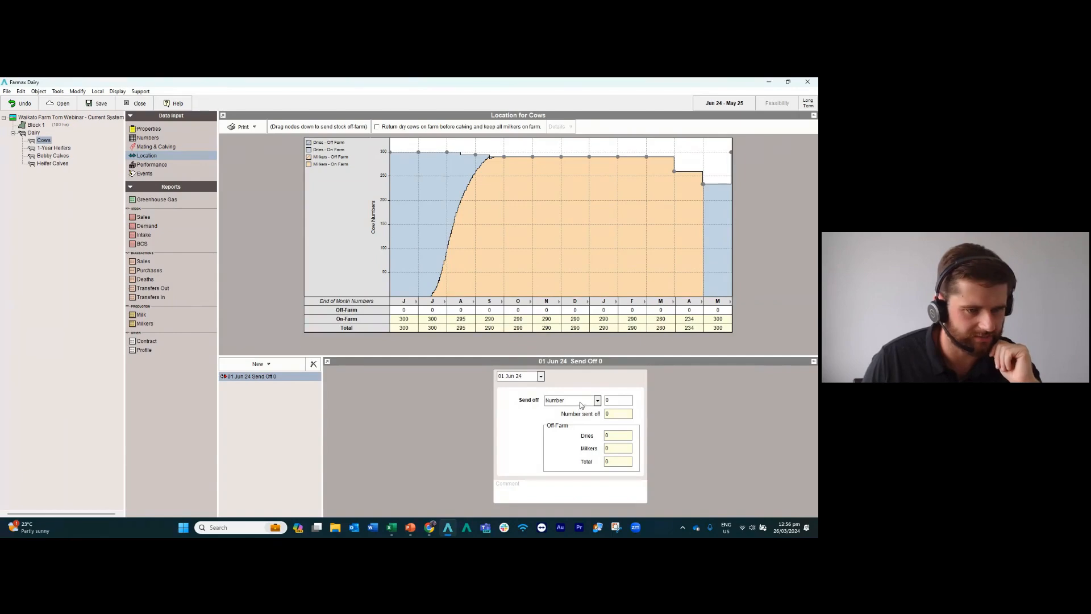
drag(612, 400, 596, 400)
text(150)
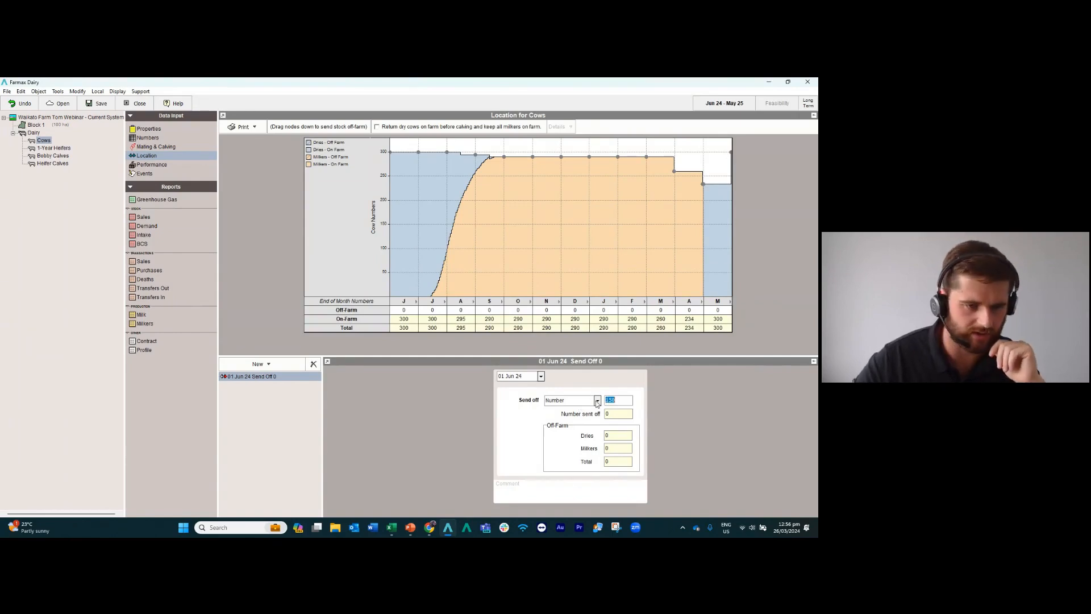
key(Return)
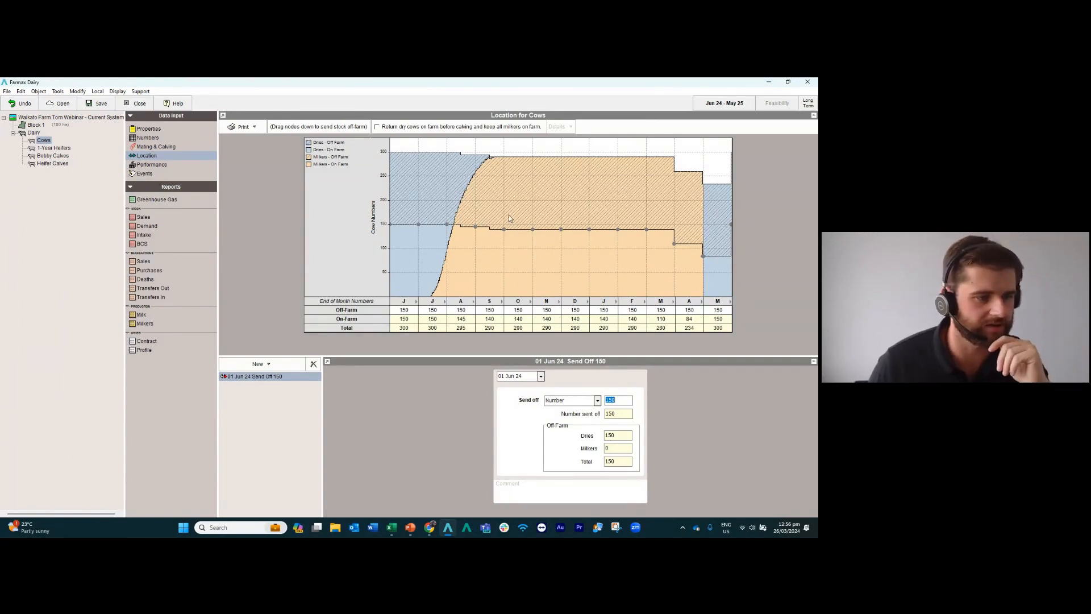
Enable returning dry cows on farm before calving and keeping all milkers on farm for the Cows mob.
click(261, 364)
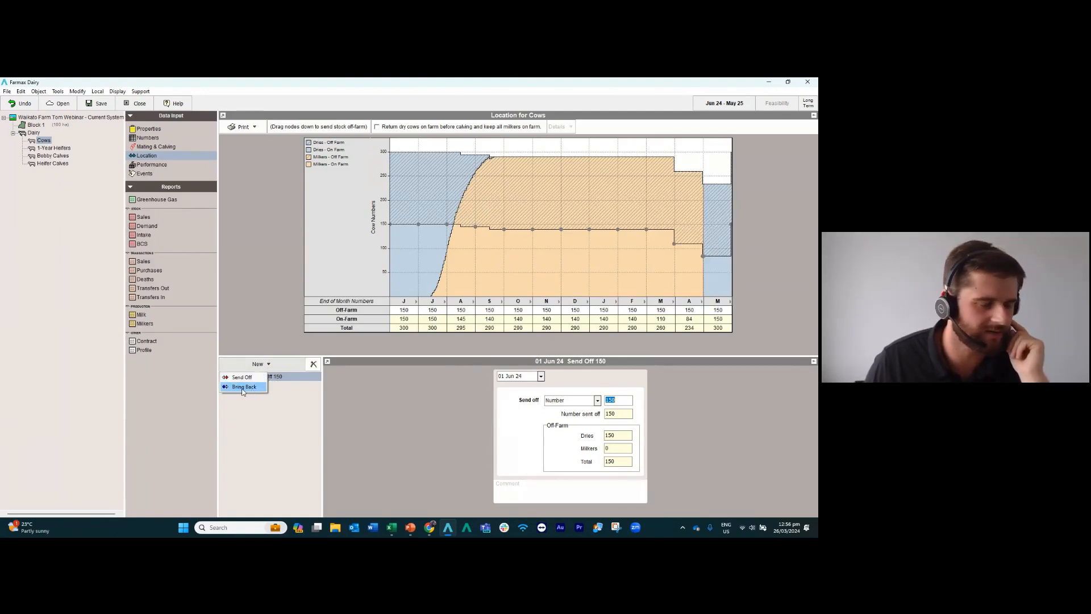
click(297, 415)
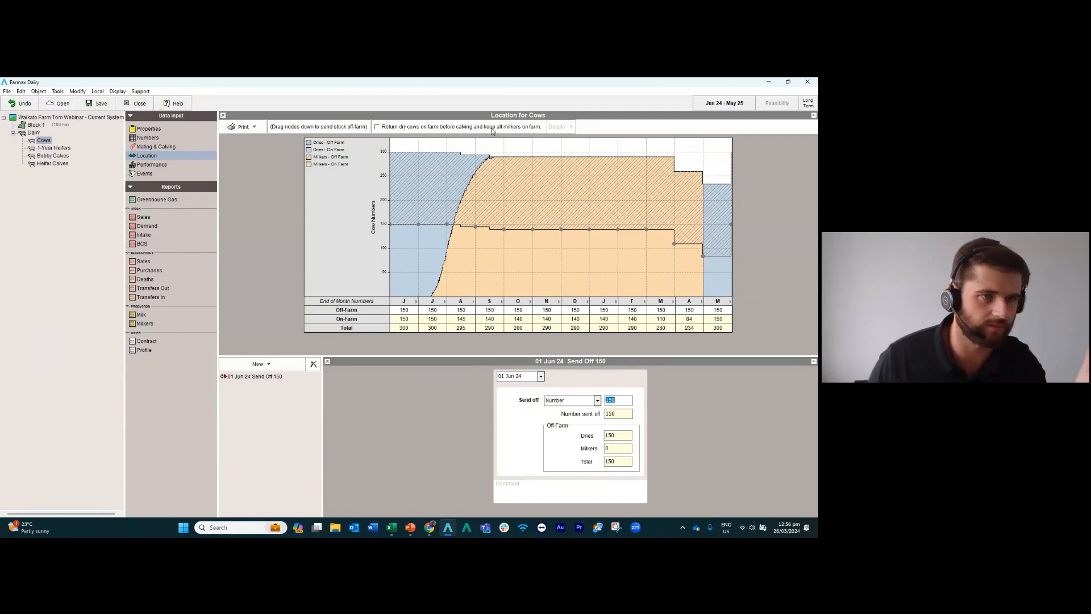
click(377, 127)
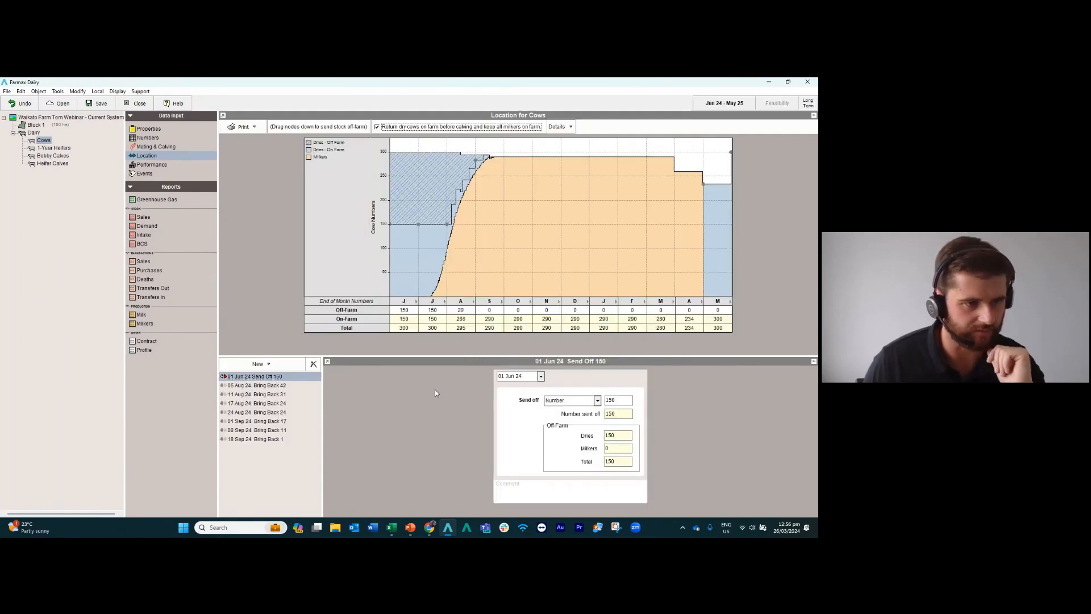
Examine each Bring Back event from August to September 24 and the Calver Return Policy settings for the Cows mob.
click(277, 387)
click(277, 395)
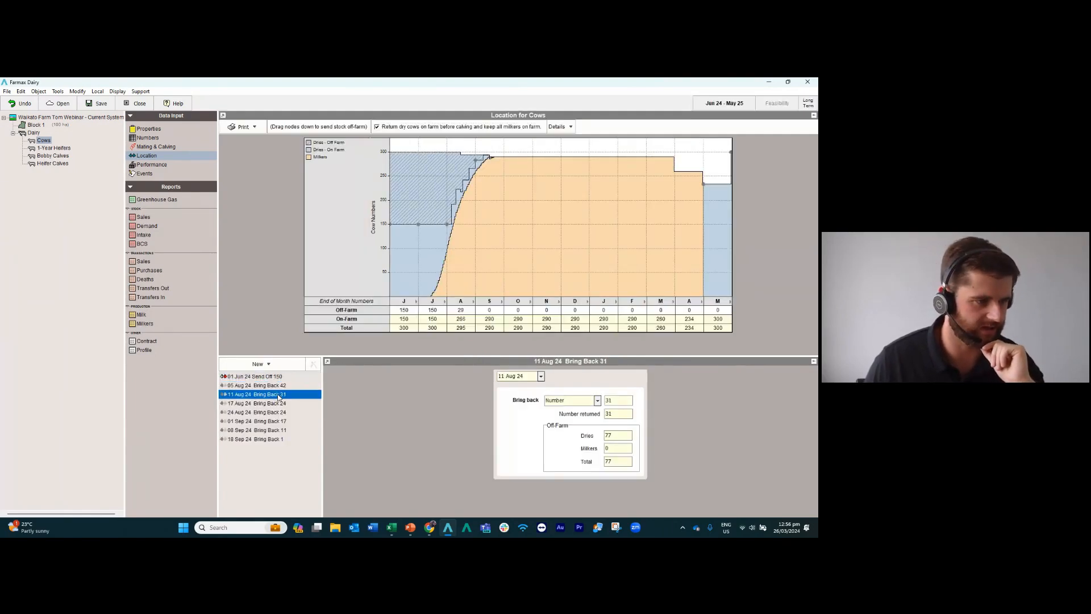
click(279, 404)
click(281, 412)
click(281, 421)
click(281, 430)
click(282, 440)
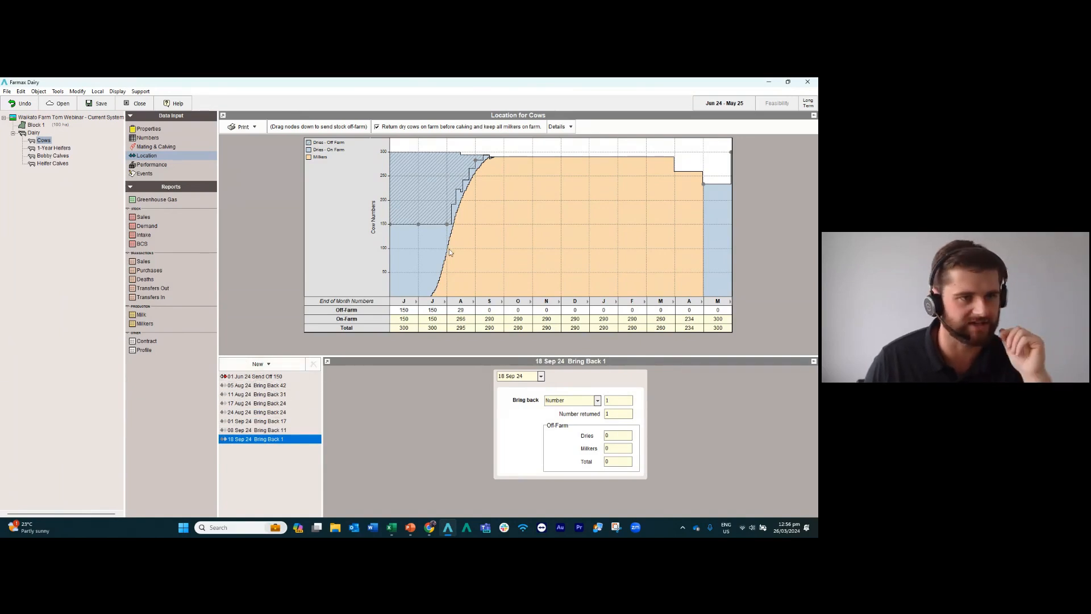
click(561, 128)
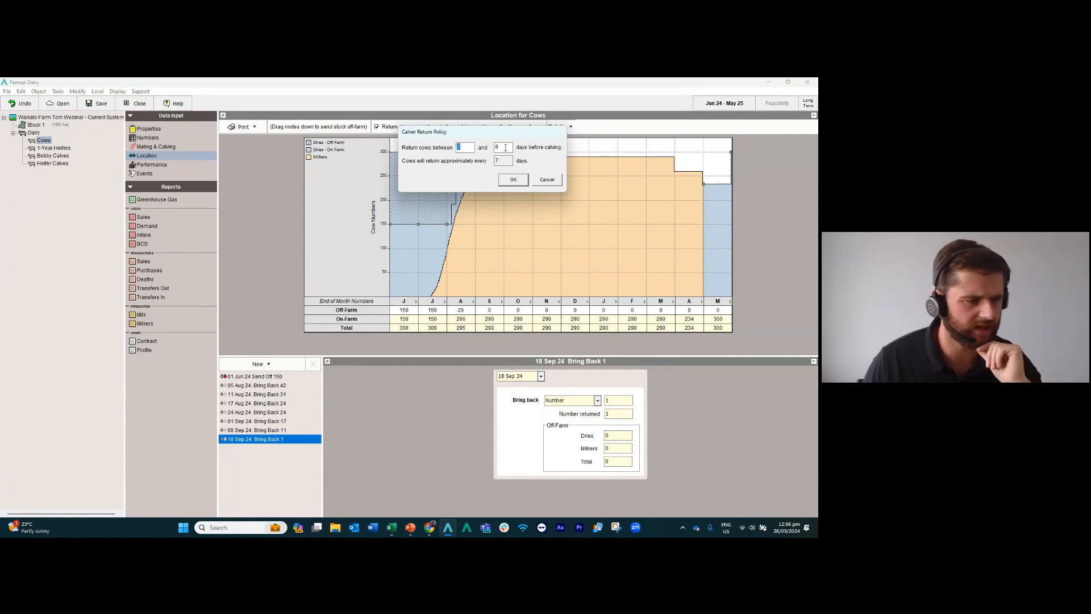
click(542, 180)
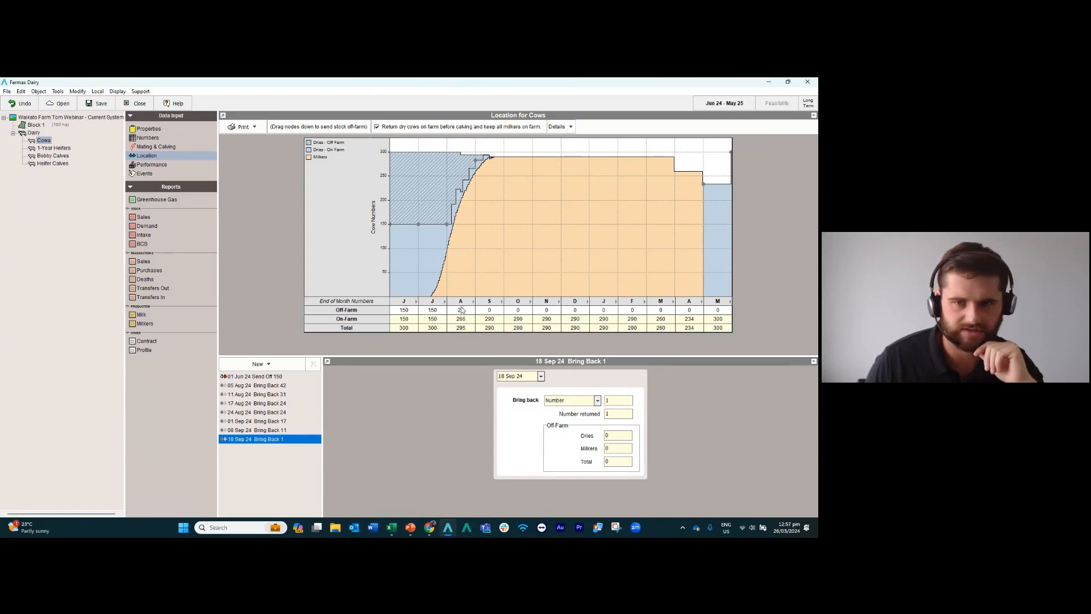
Review the Cows mob's feed offered, production and pasture cover in its performance data, comparing milkers with dries.
key(alt+Tab)
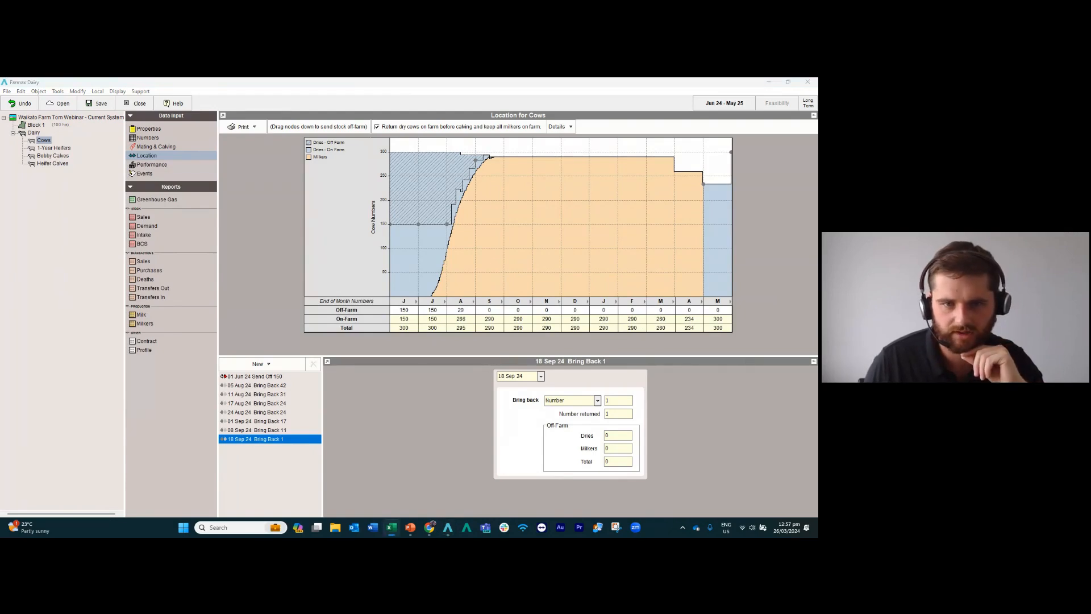
click(152, 165)
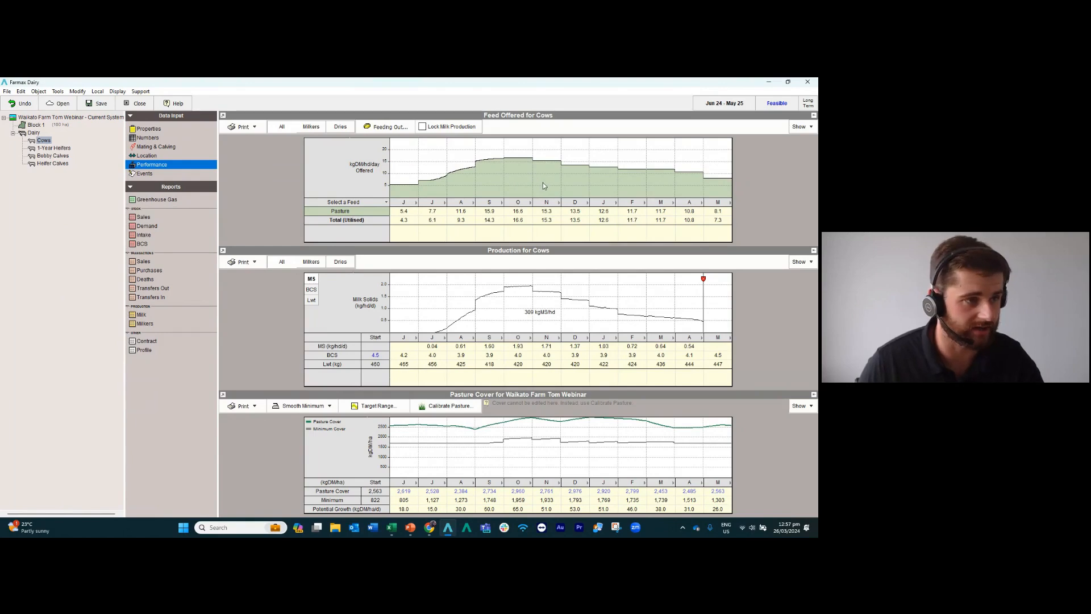
click(312, 129)
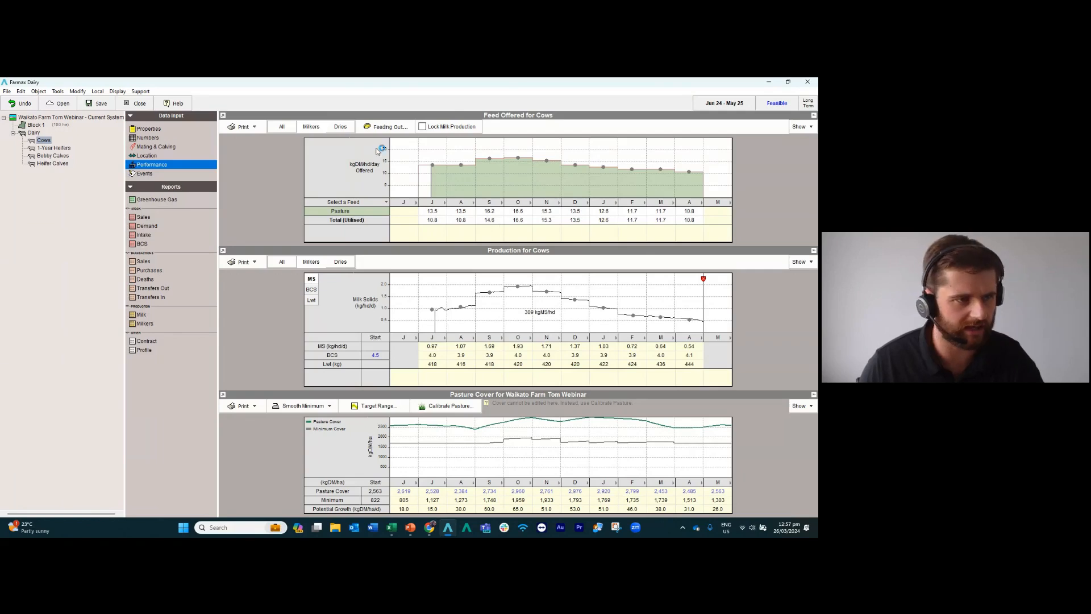
click(341, 129)
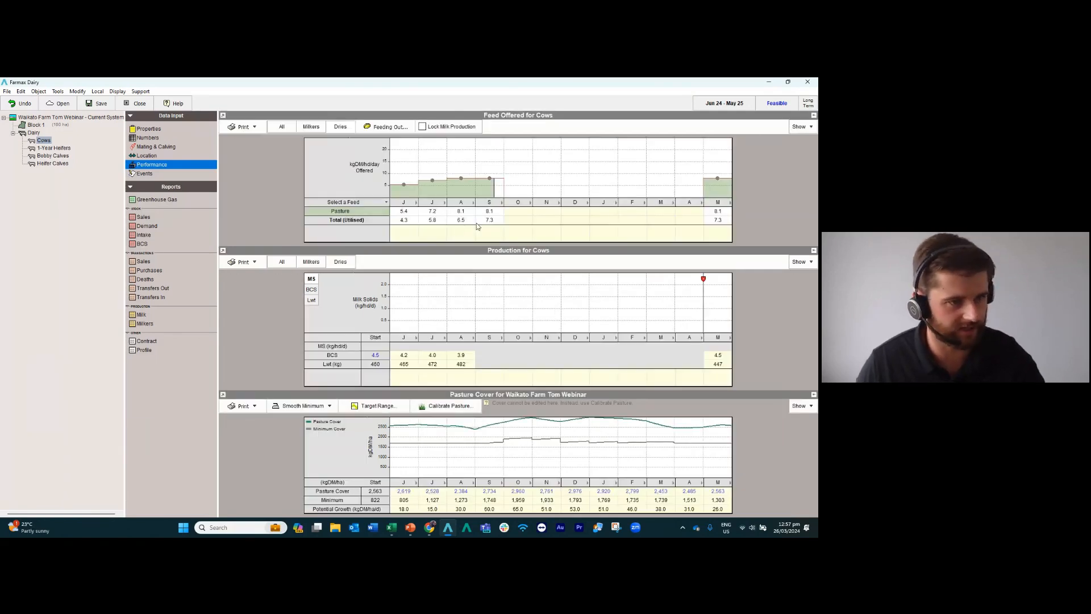
click(311, 131)
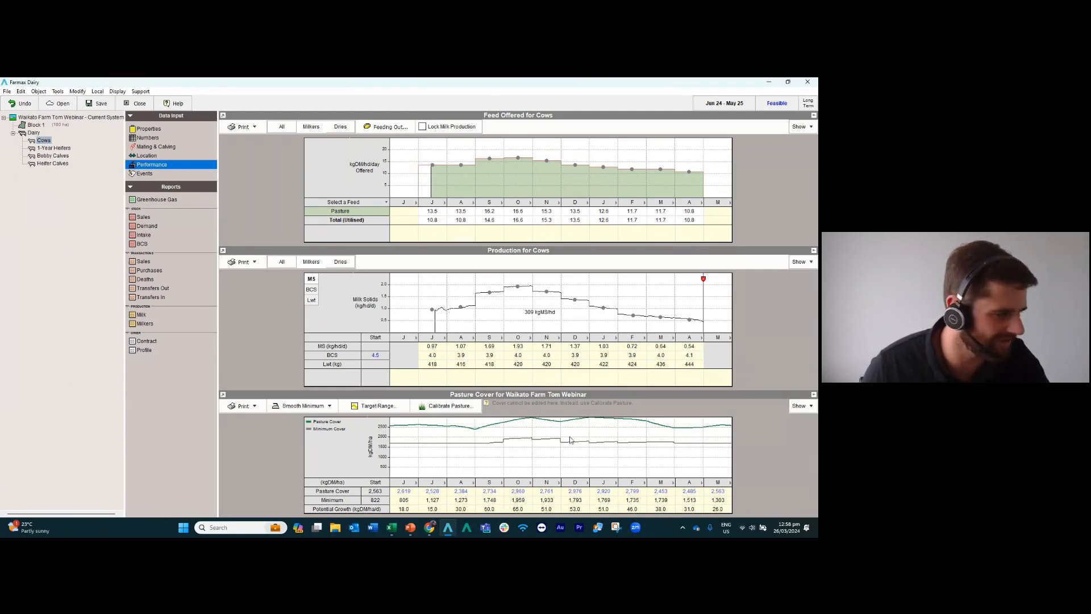
key(alt+Tab)
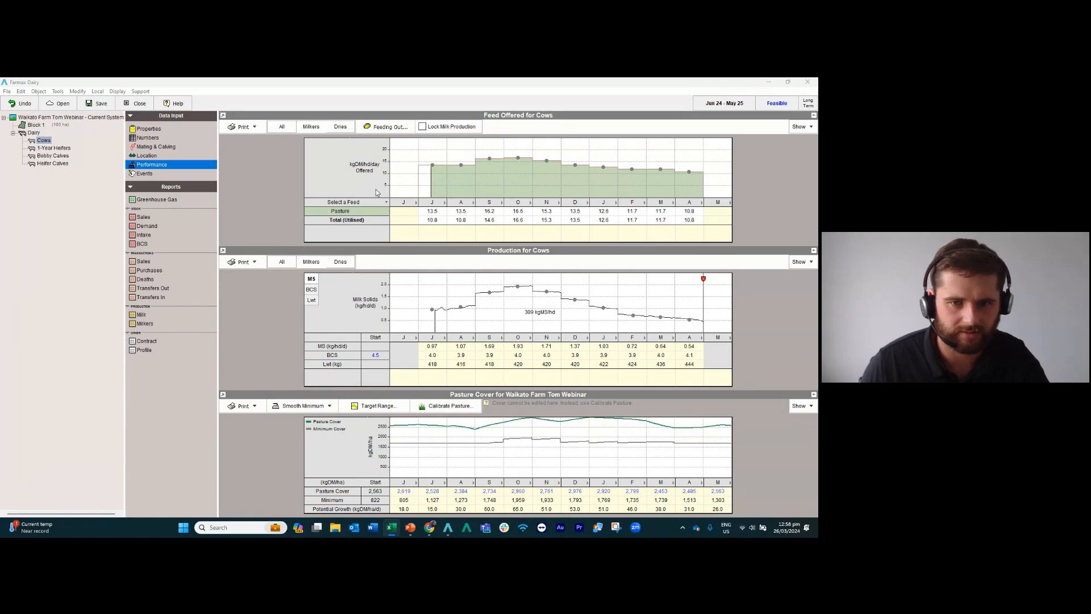
Set the pasture offered to dry cows to 9 kgDM/hd/day for June through September.
click(339, 128)
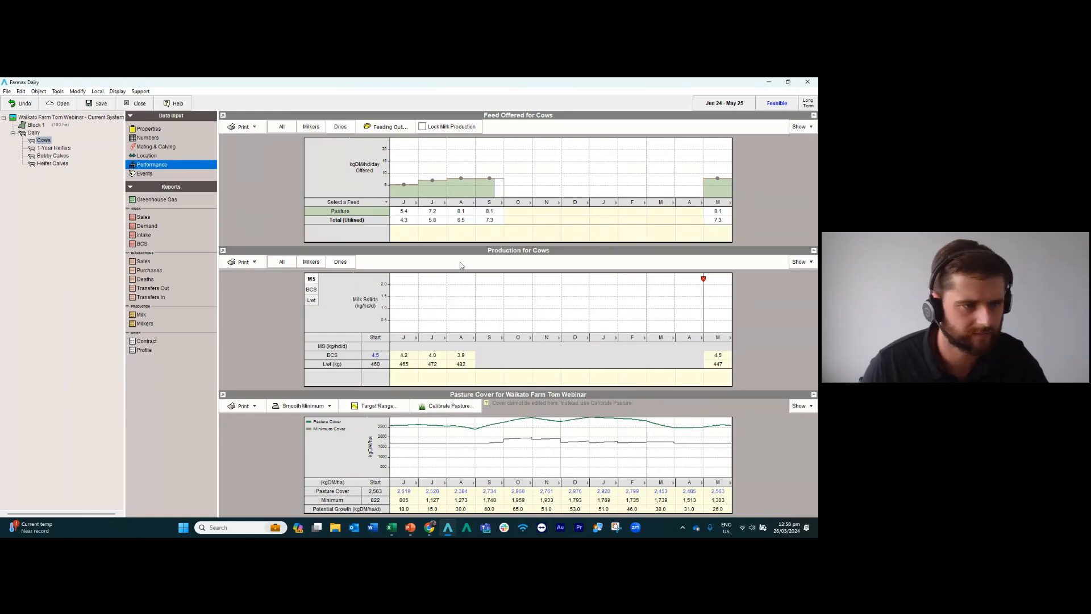
click(404, 211)
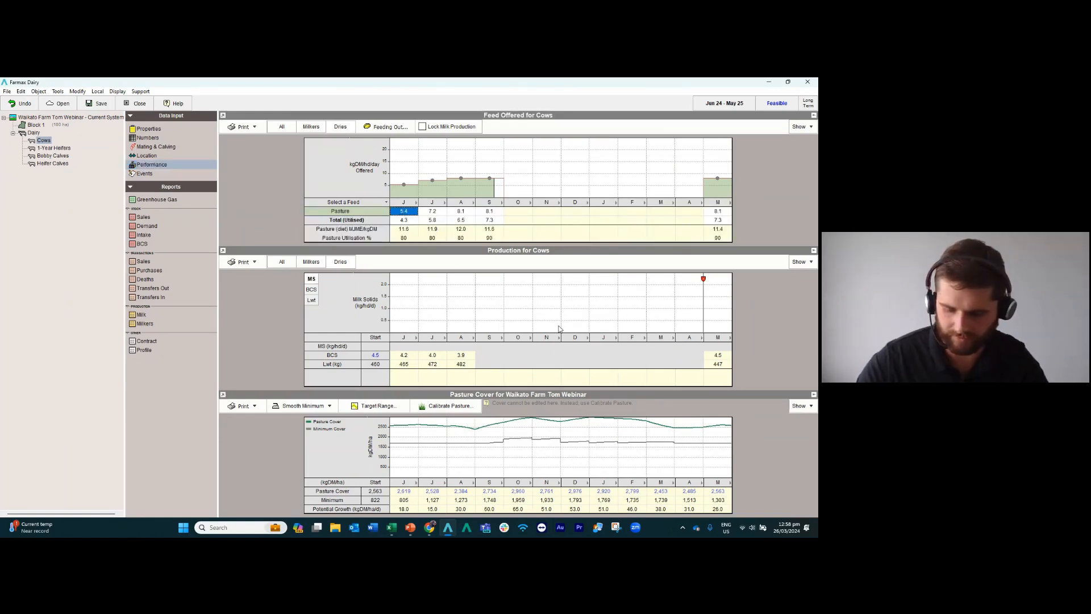
text(9)
key(Tab)
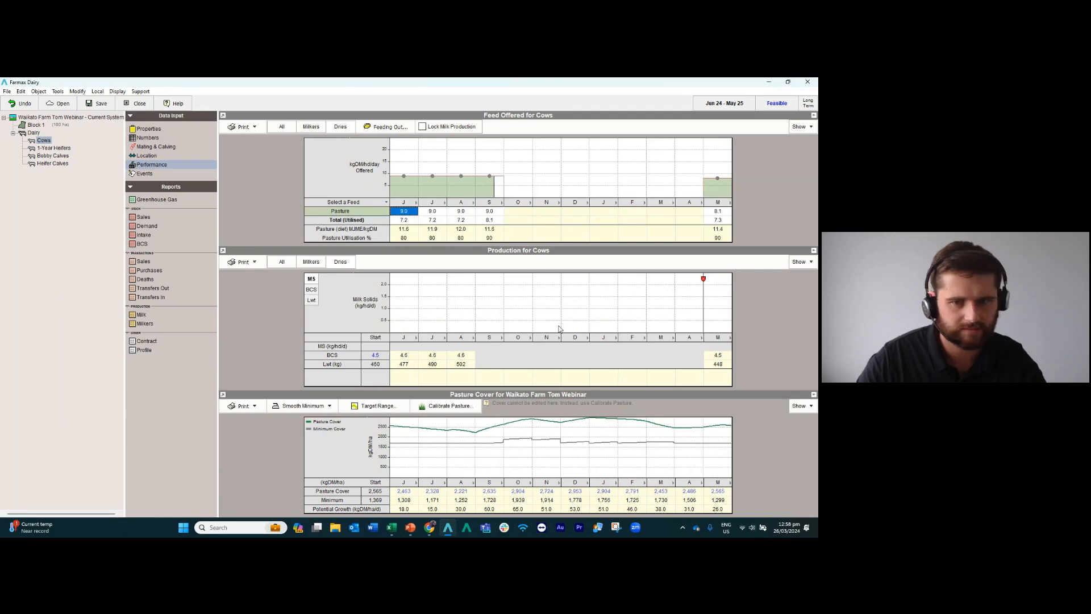
Examine the dry cows' body condition score at the start and in June, July and August, and compare the milkers' view.
key(alt+Tab)
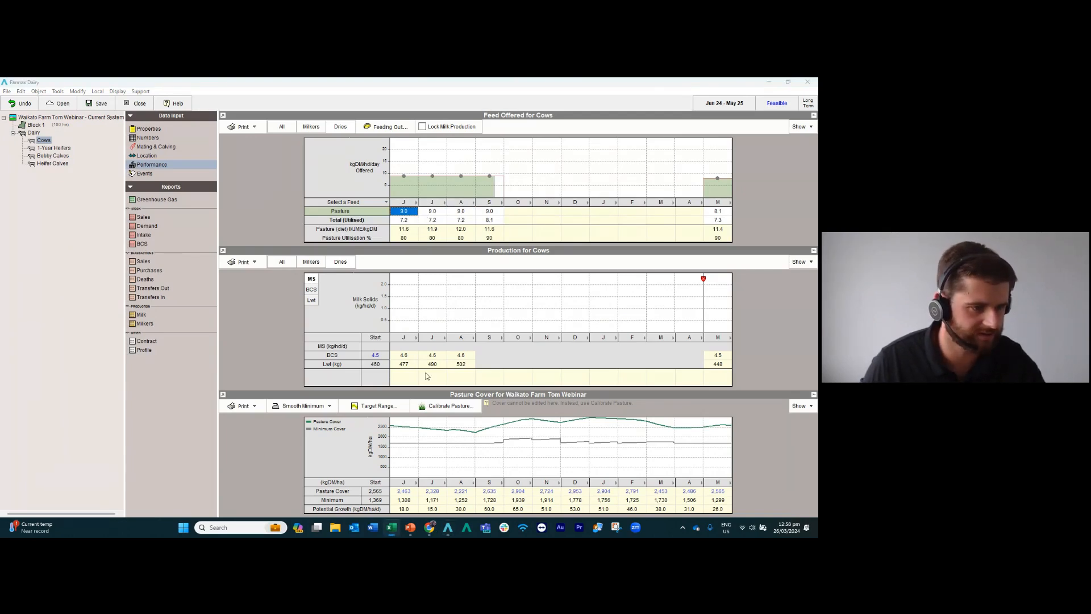
click(380, 358)
click(405, 356)
click(425, 359)
click(461, 357)
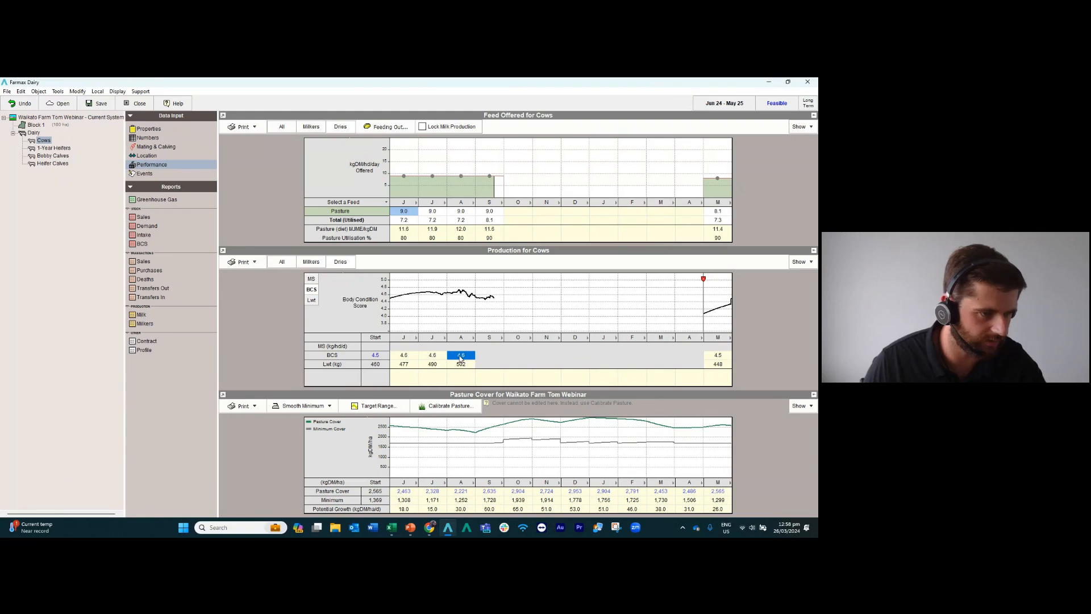
click(313, 128)
click(340, 127)
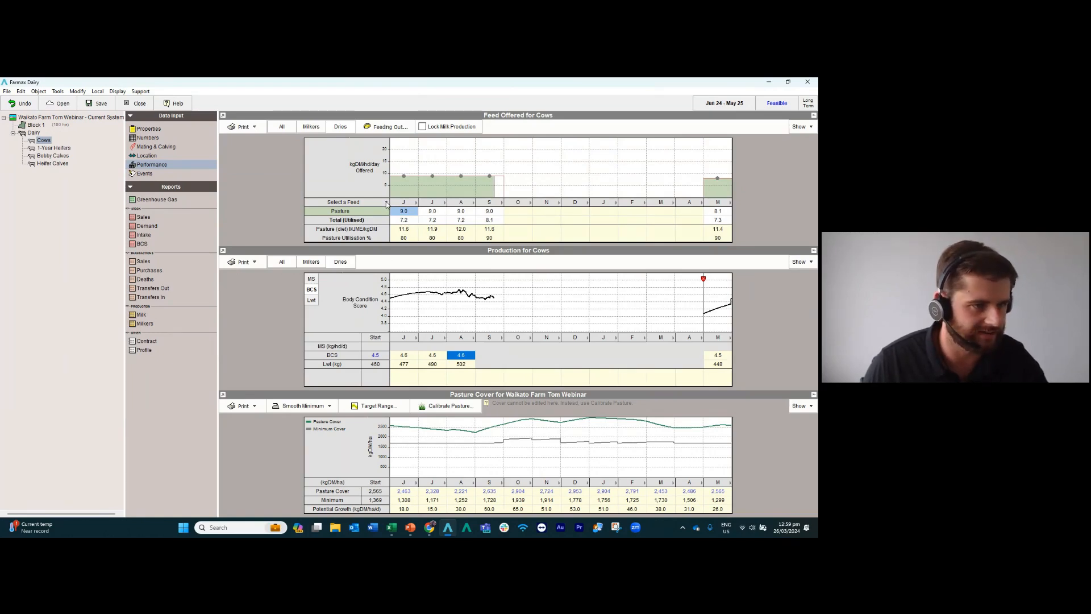
Add Maize Silage as a feed offered to the dry cows in the Cows mob.
click(387, 203)
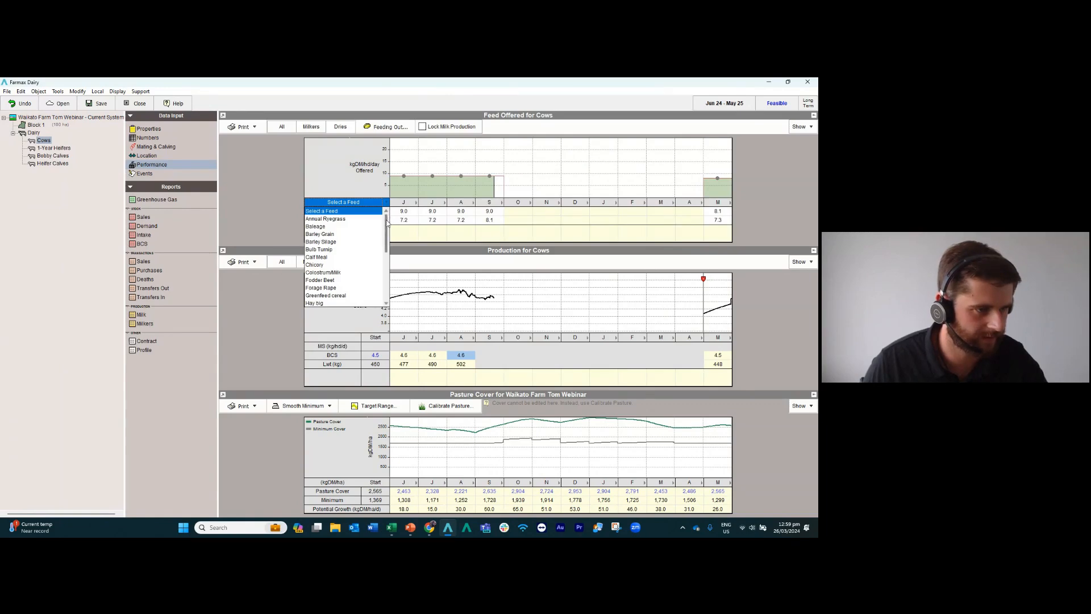
scroll(386, 237, down, 2)
scroll(385, 237, down, 2)
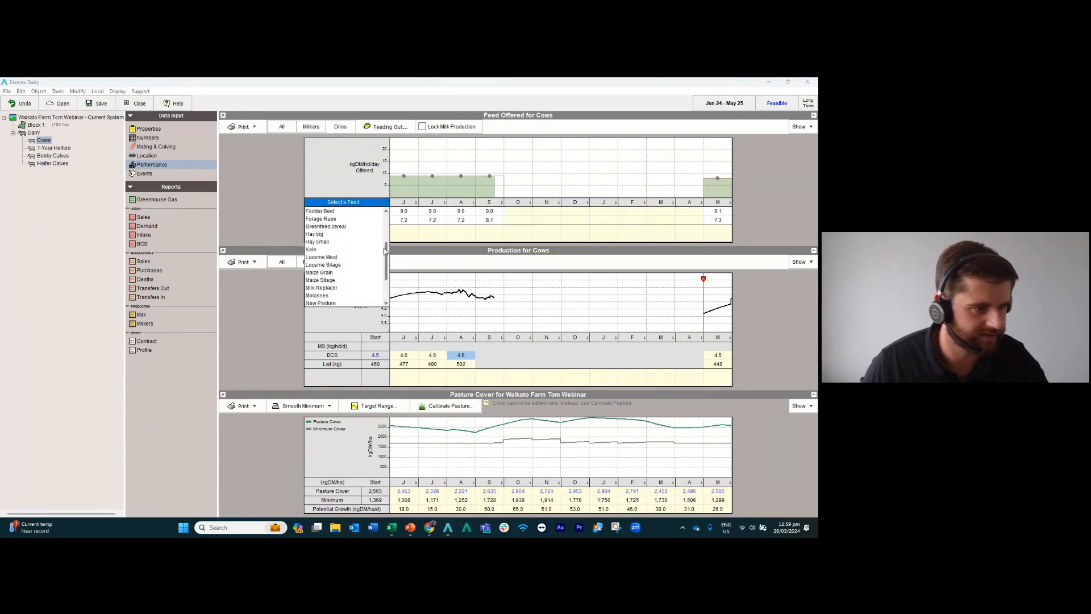
click(337, 273)
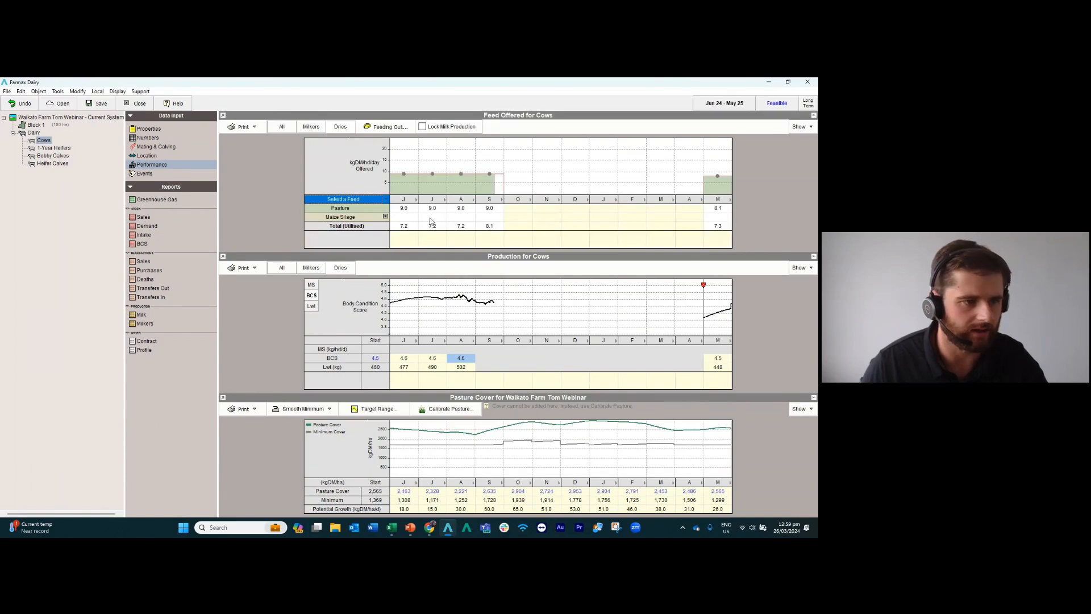
click(431, 219)
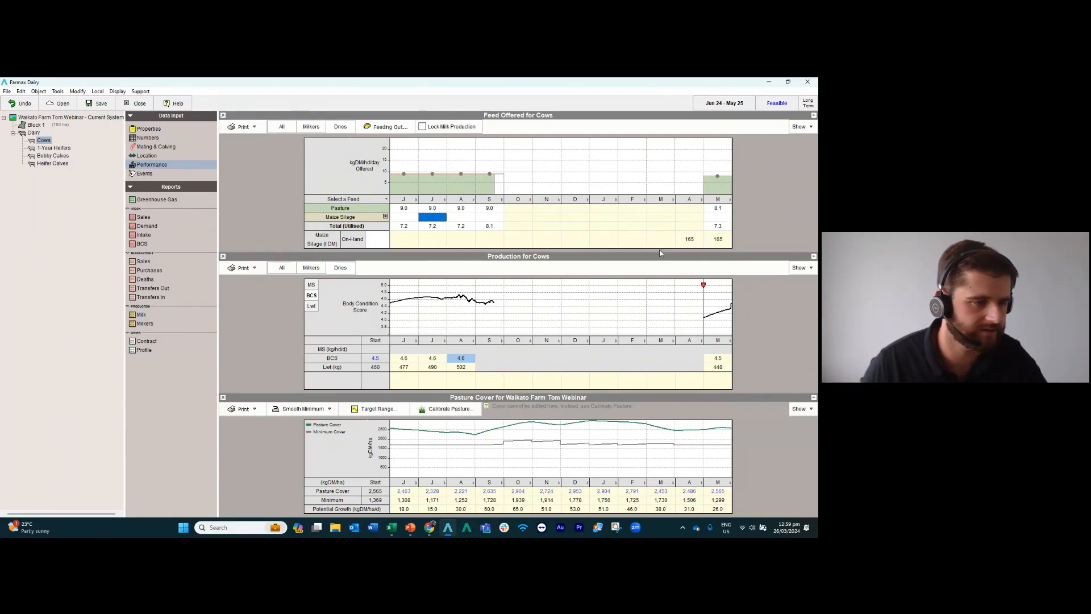
Set the starting on-hand maize silage to 165 tDM.
click(377, 241)
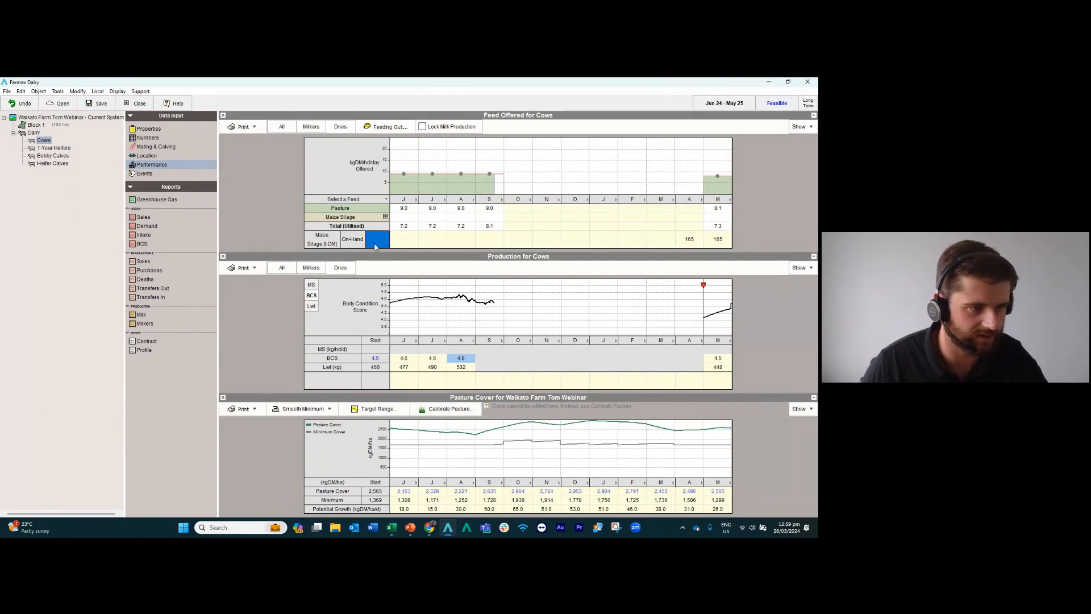
text(165)
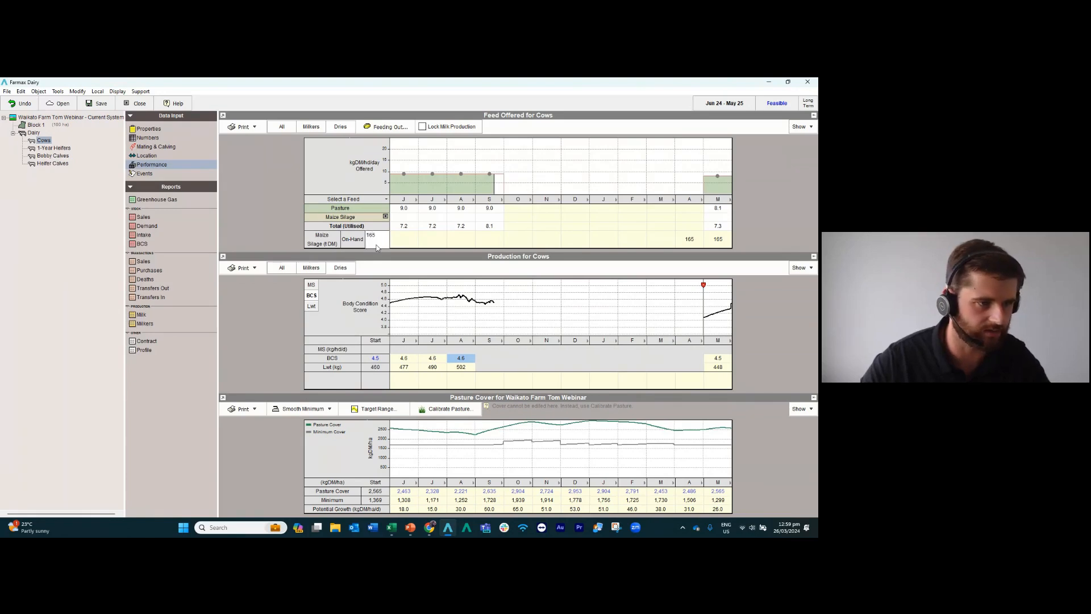
key(Return)
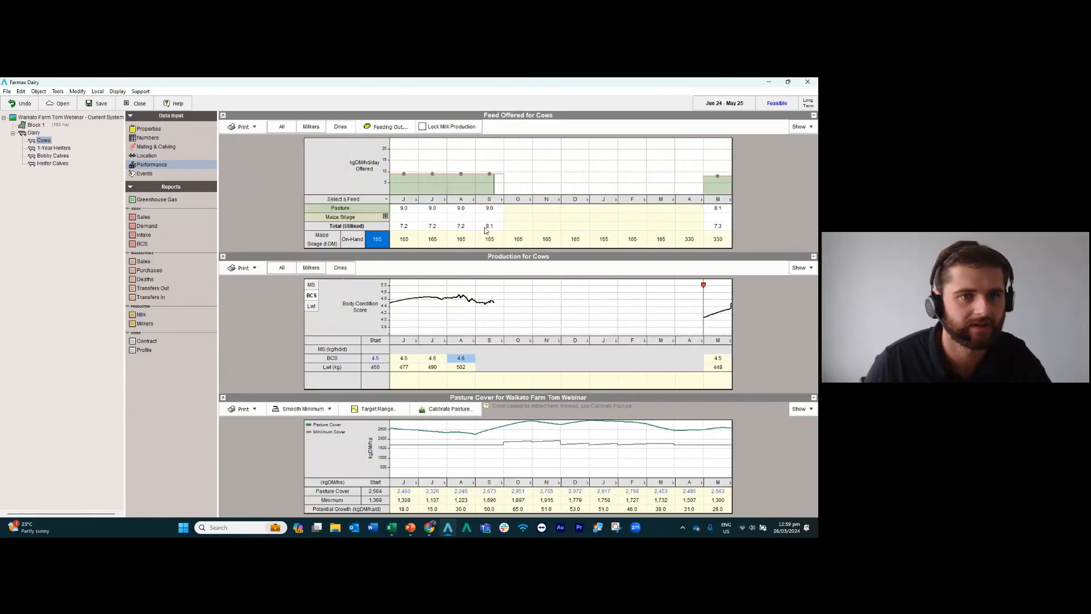
Set the maize silage offered to dry cows to 2.0 kgDM/hd/day for June through September.
click(405, 220)
text(2)
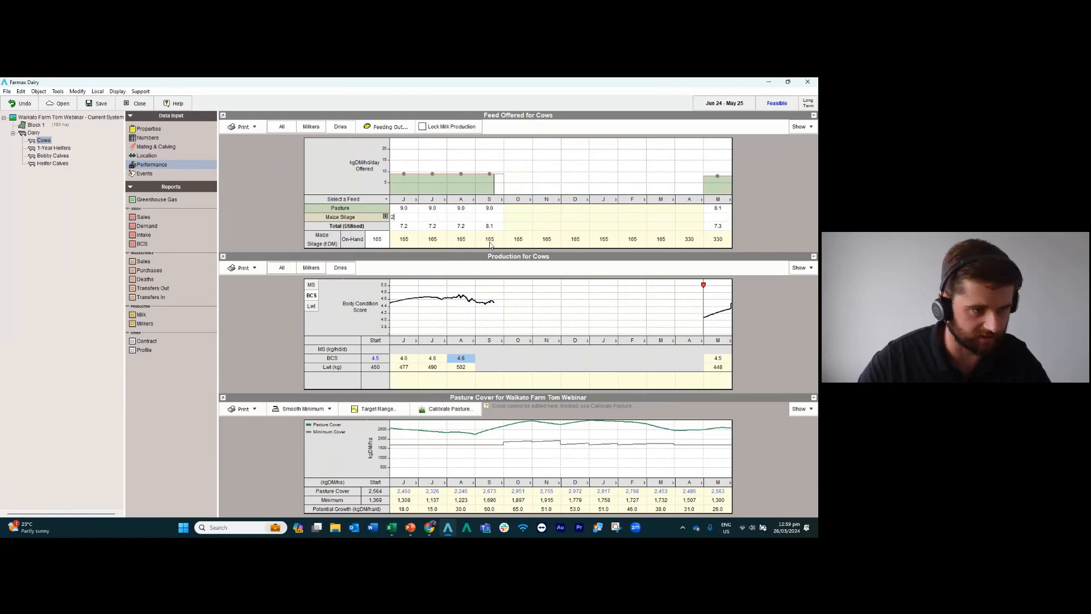
key(Return)
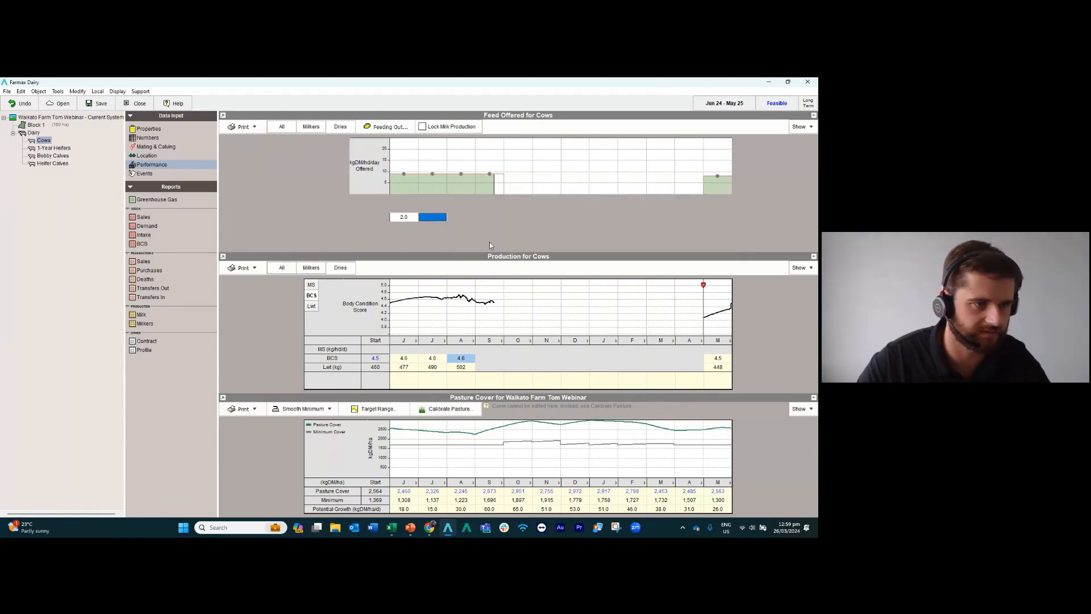
text(2)
key(Return)
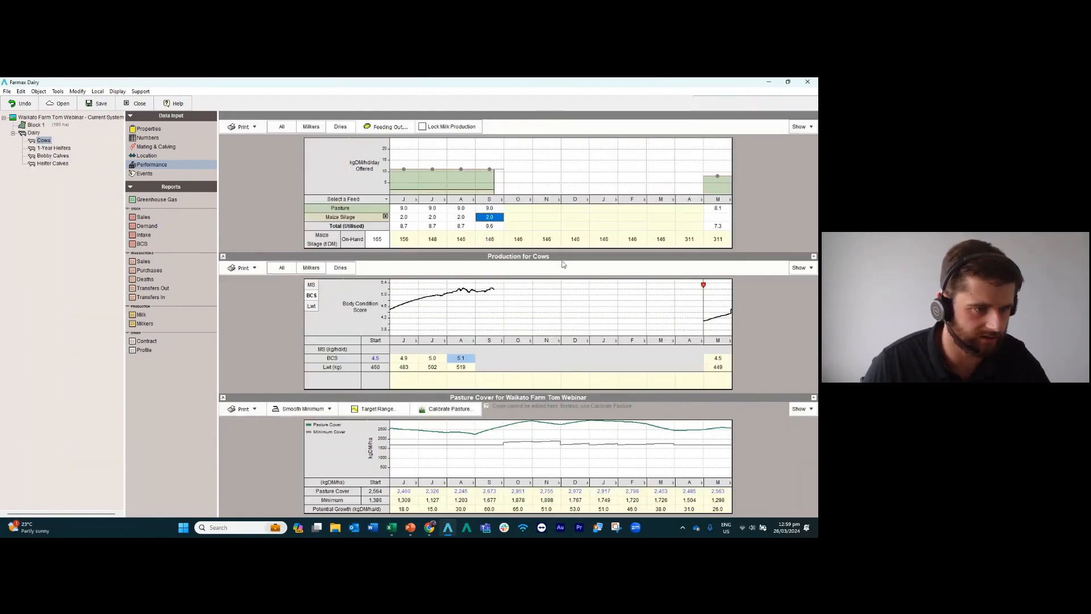
click(379, 243)
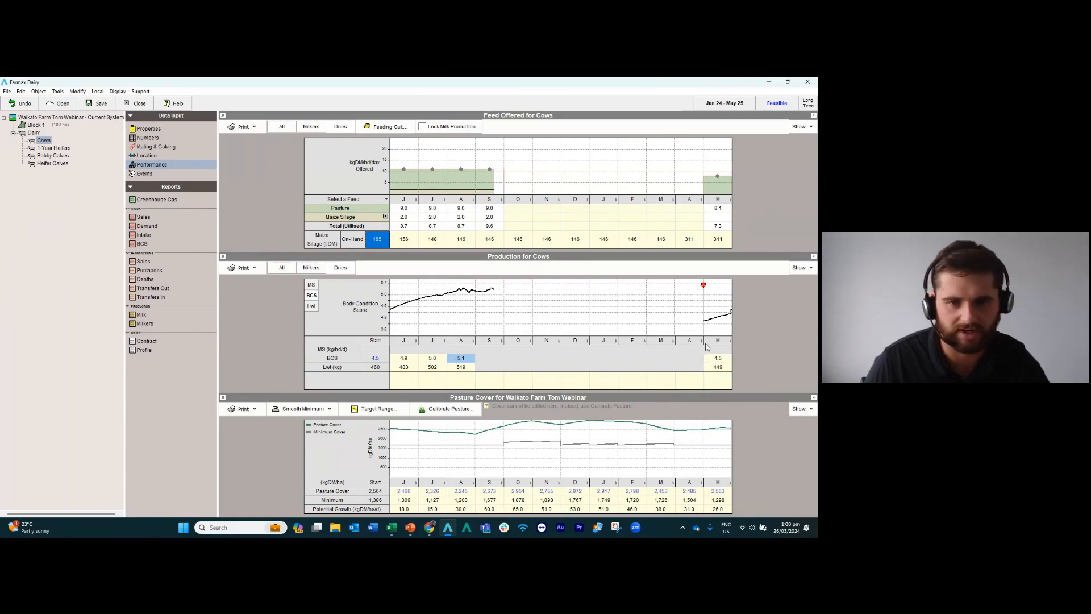
key(alt+Tab)
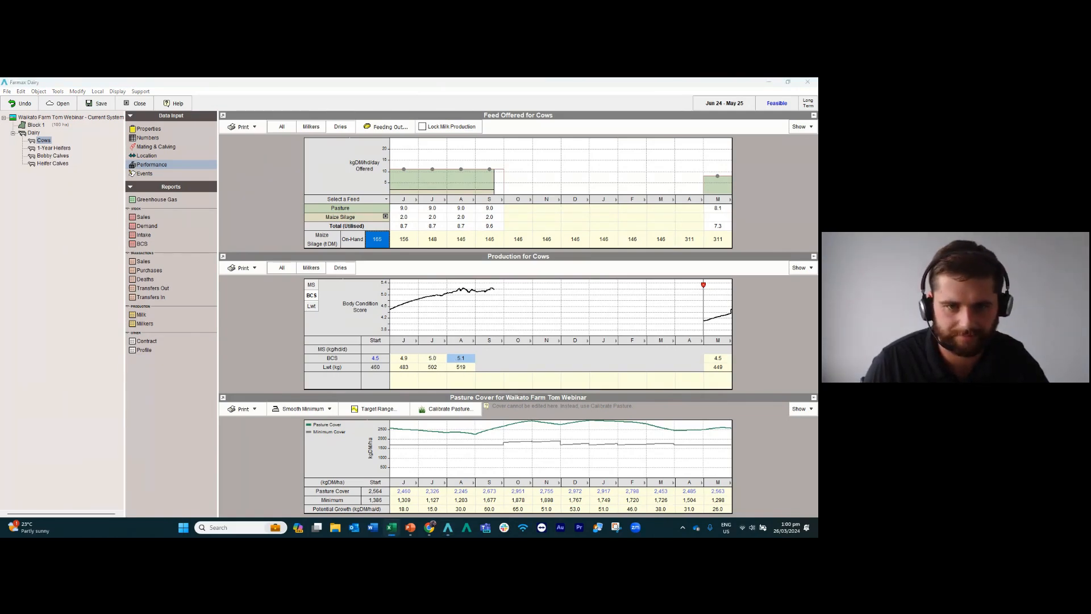
Show the milkers' milk solids curve, set their maize silage to 3.0 in July and 5.0 kgDM/hd/day in August, and save the file.
click(311, 127)
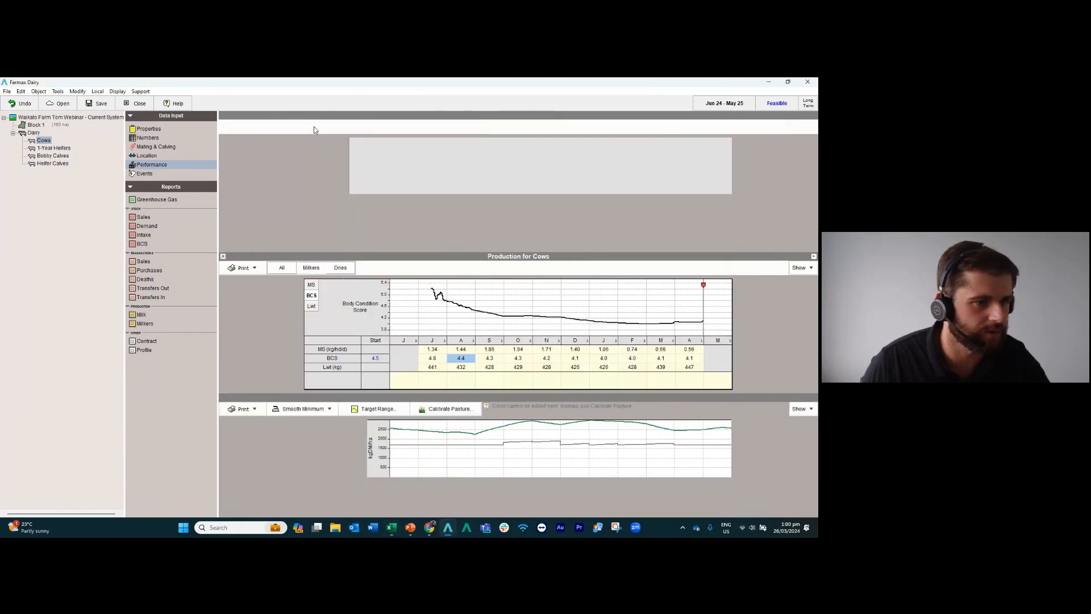
click(311, 285)
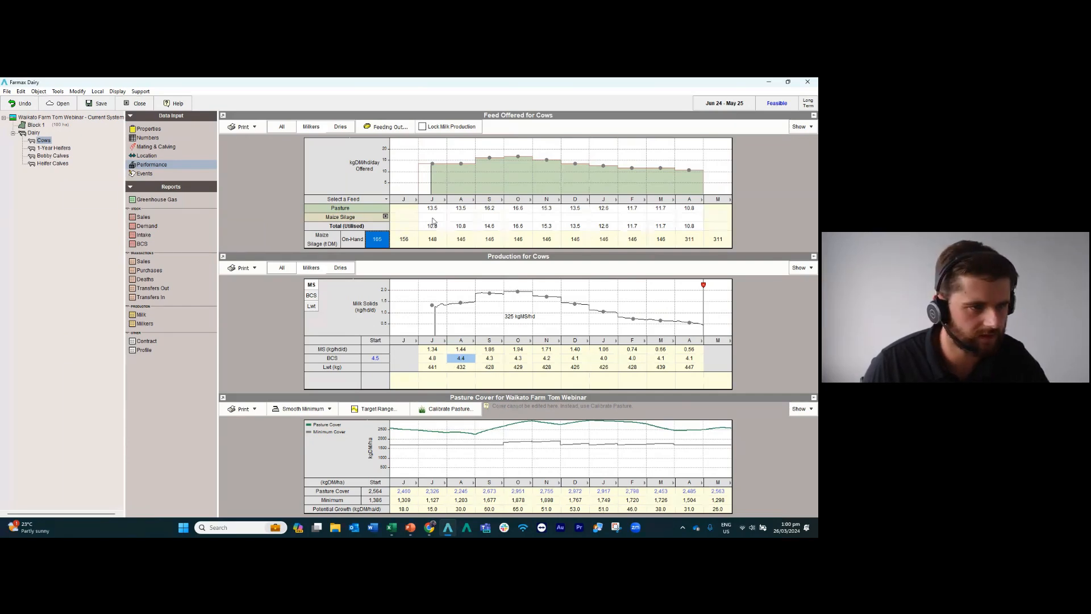
click(432, 217)
text(3)
key(Return)
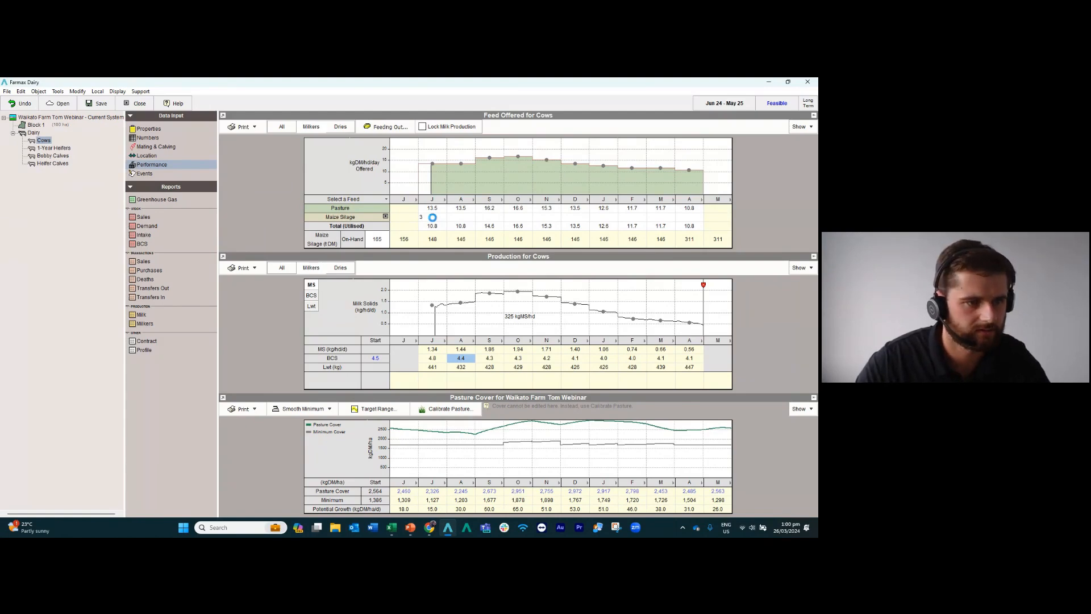
text(5)
key(Return)
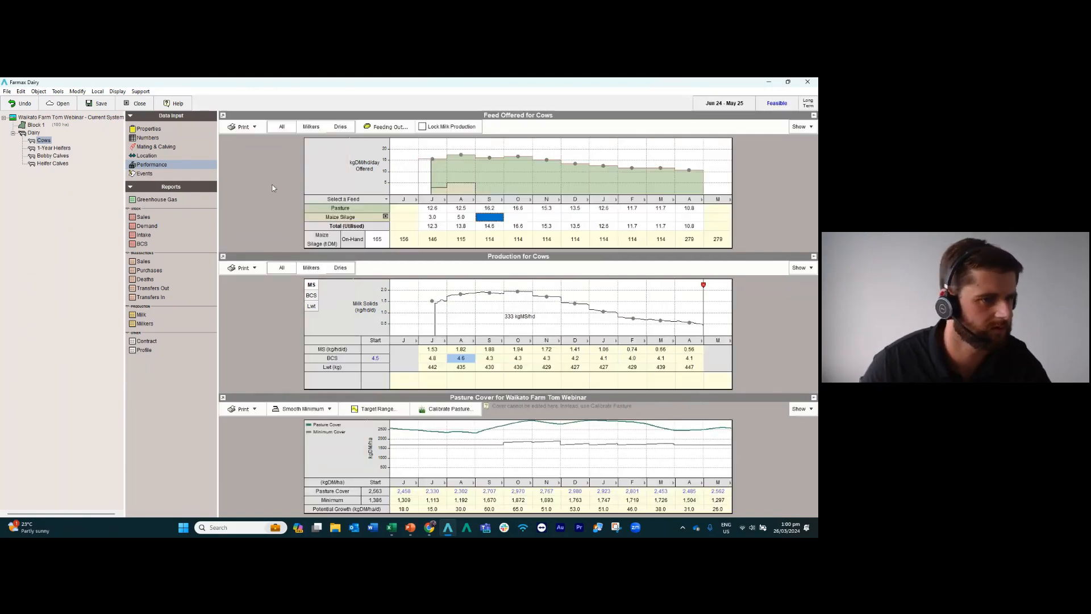
click(99, 105)
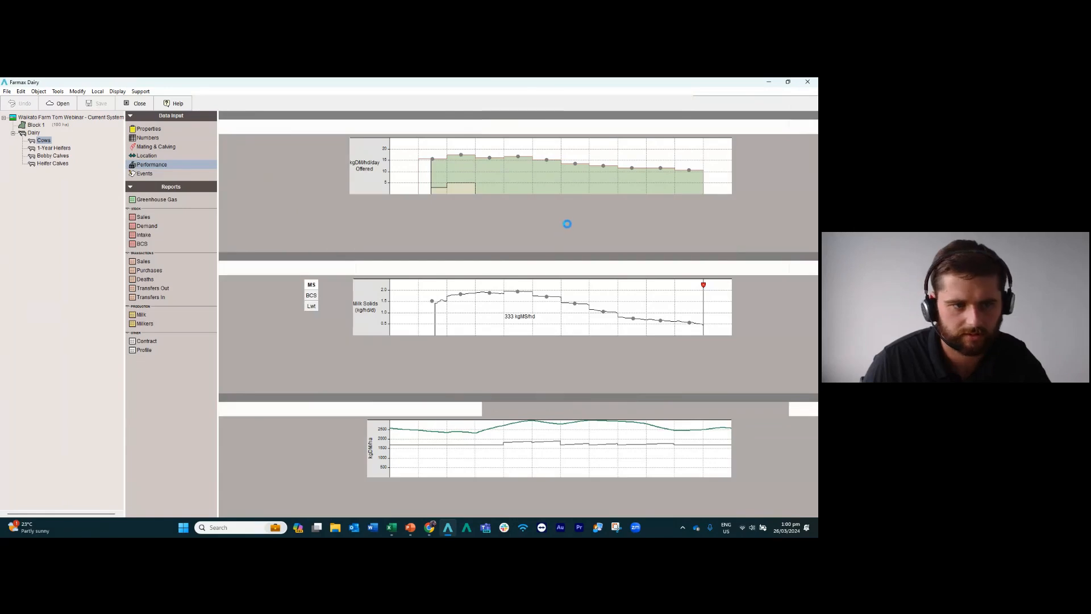
Set the milkers' maize silage to 3.2 kgDM/hd/day for January through April.
click(603, 218)
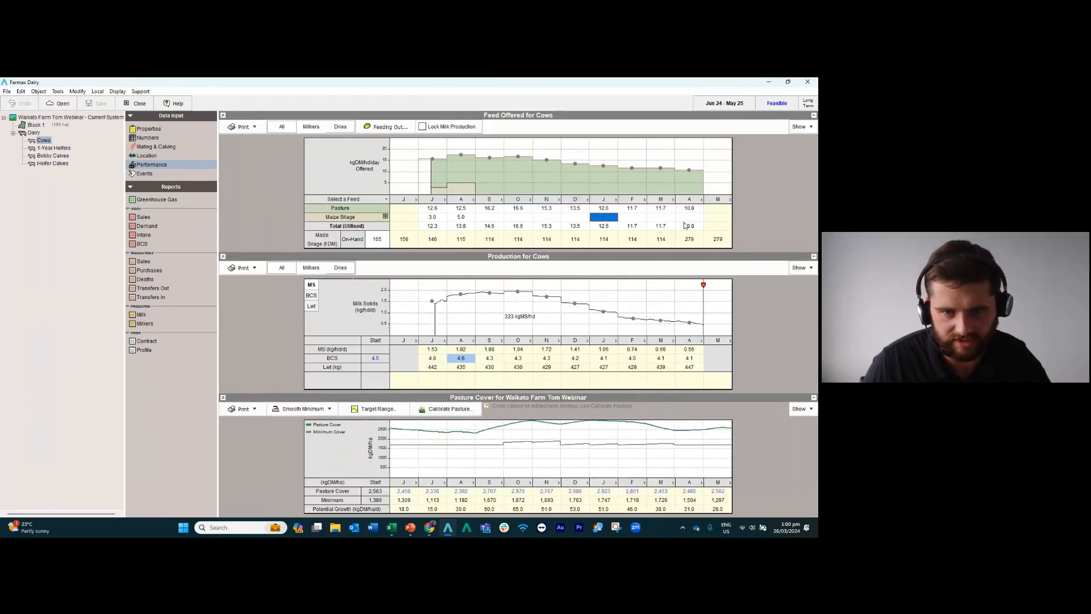
text(3.2)
key(Return)
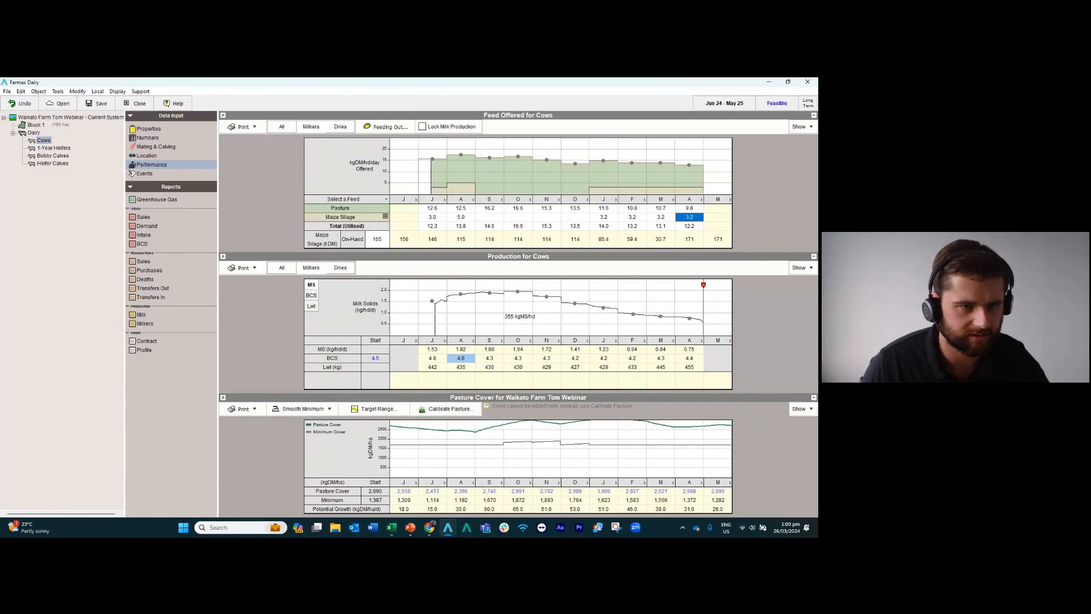
Add Palm Kernel as a feed offered to the milkers.
click(386, 199)
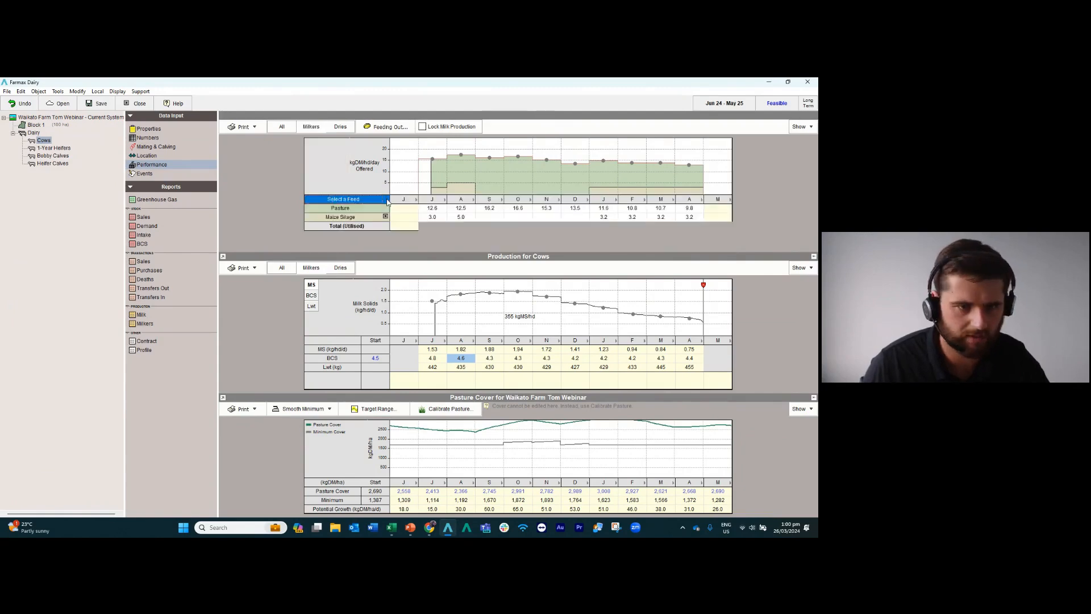
drag(384, 222, 382, 271)
click(336, 284)
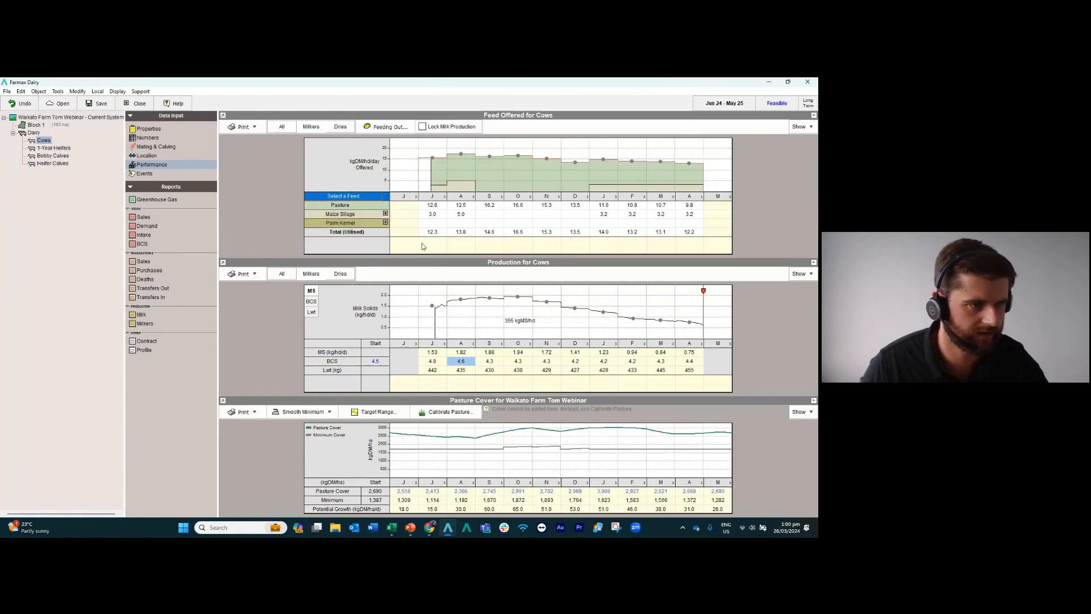
Set the milkers' palm kernel to 2.0 kgDM/hd/day in July and August and 1.0 from September through December.
click(434, 224)
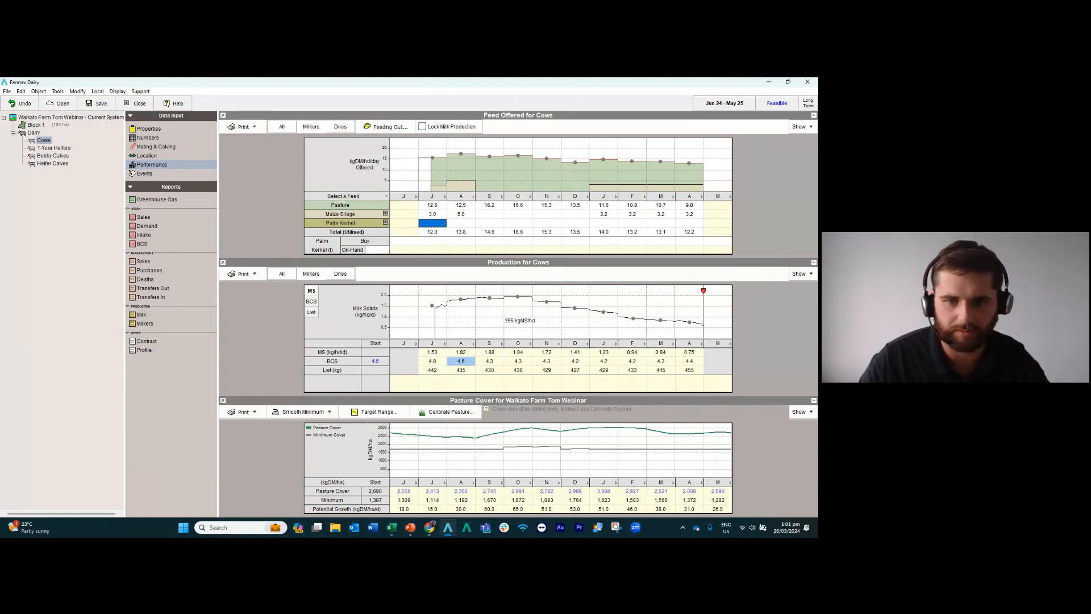
text(2)
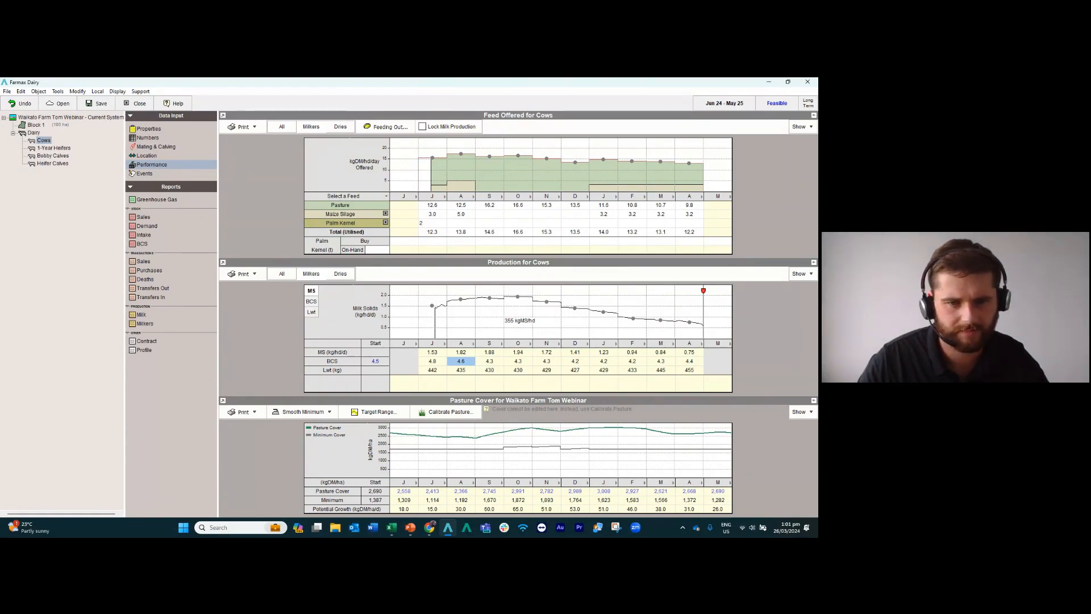
key(Tab)
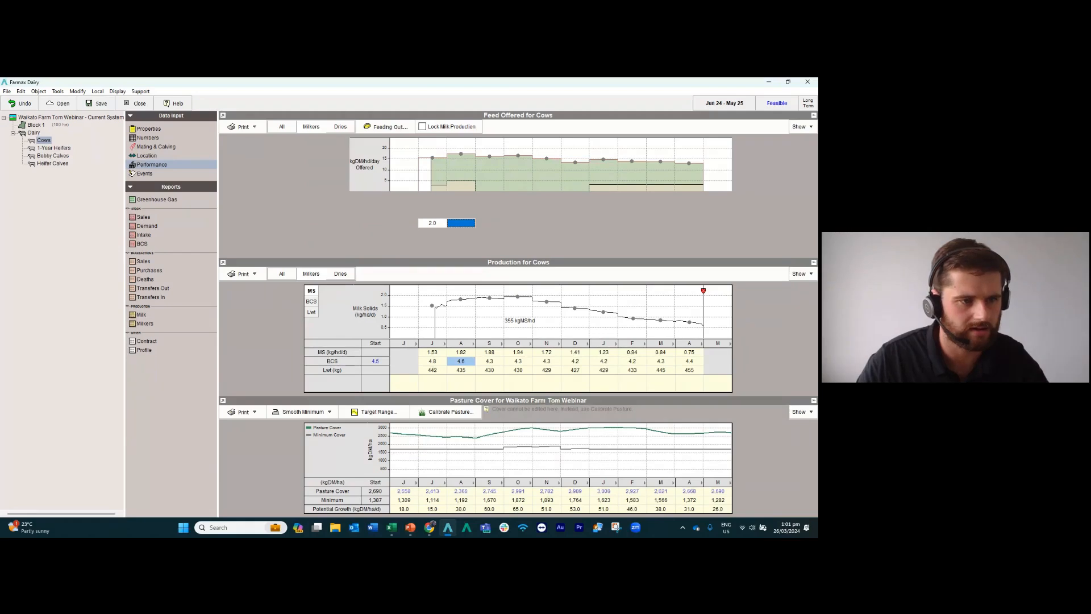
text(2)
key(Tab)
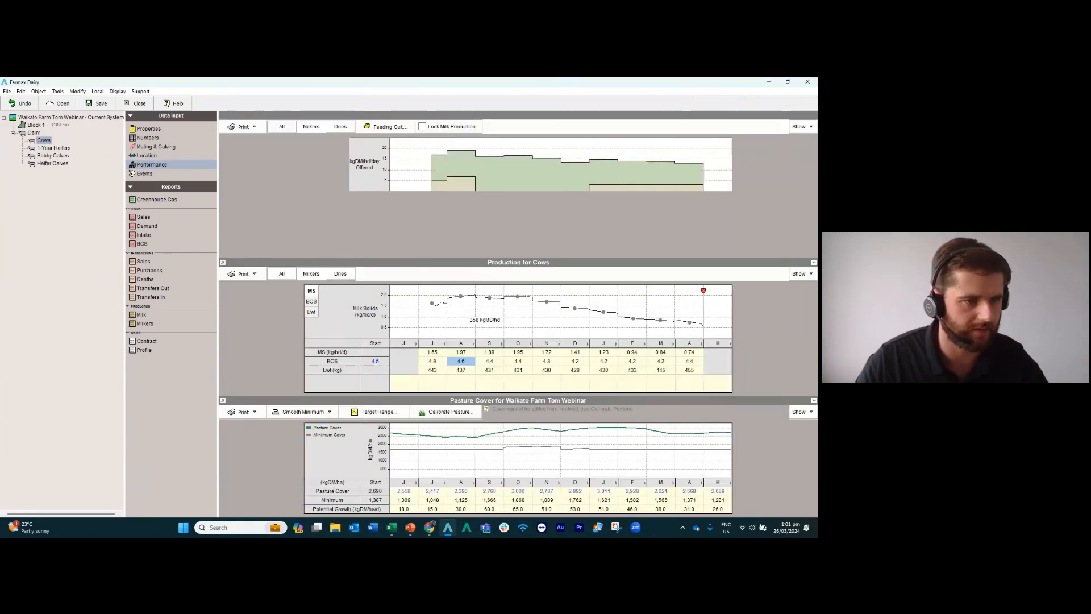
text(1)
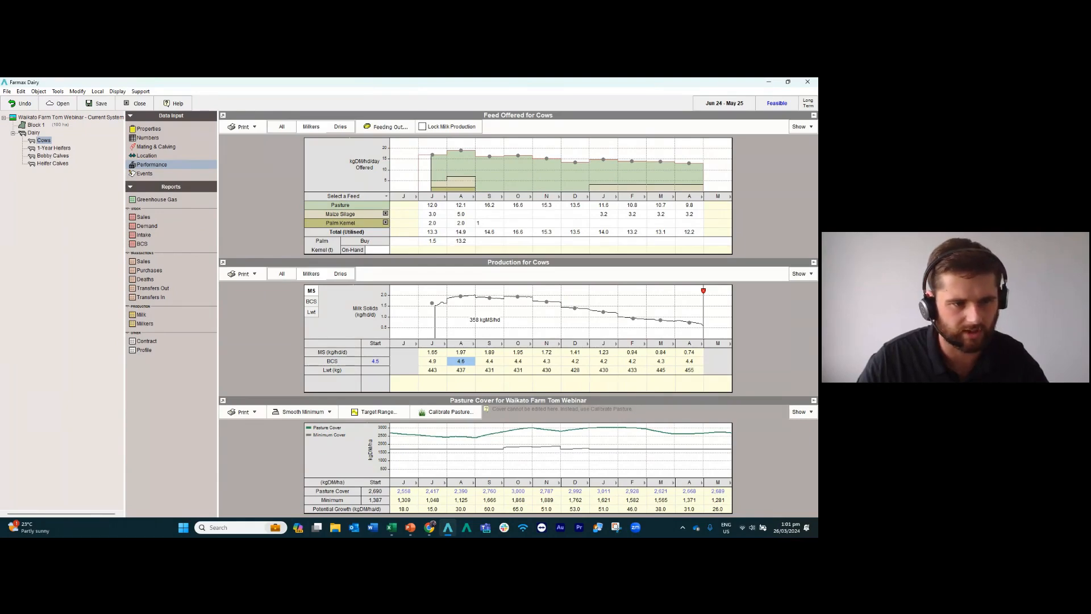
key(Tab)
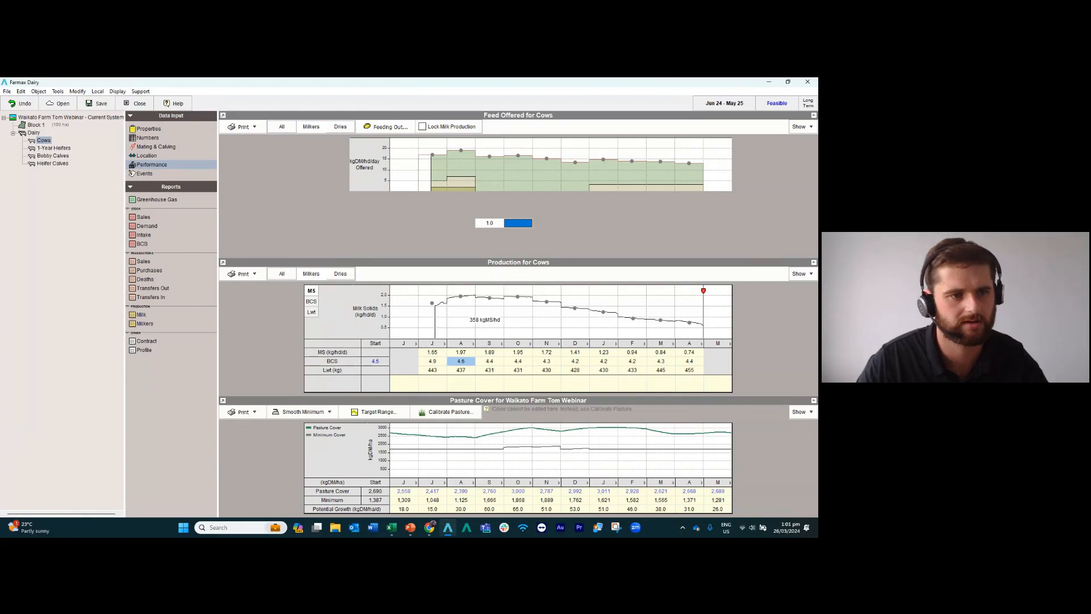
text(1)
key(Tab)
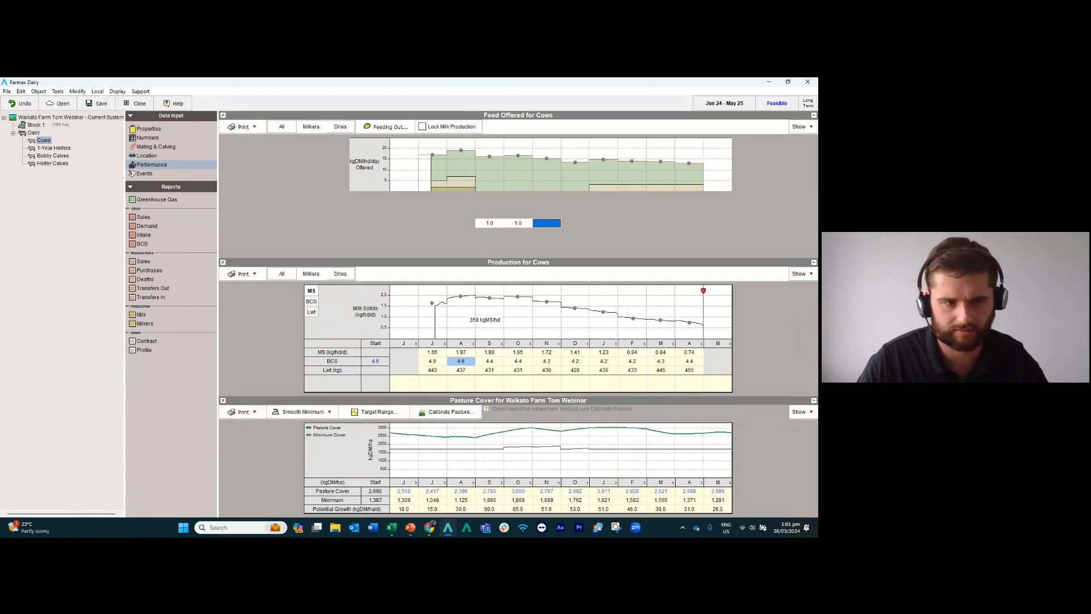
text(1)
key(Tab)
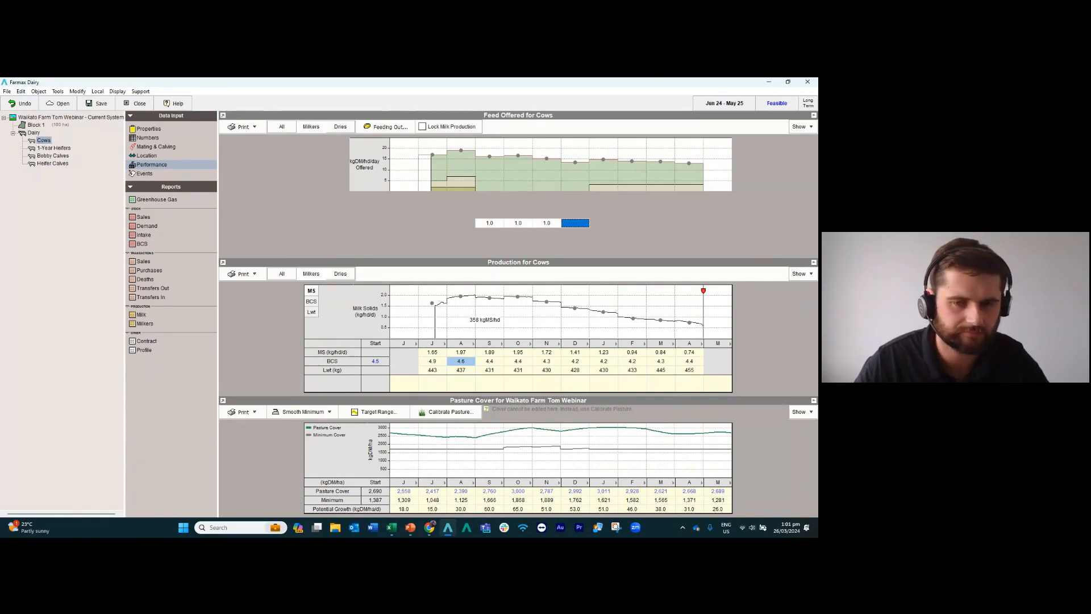
text(1)
key(Return)
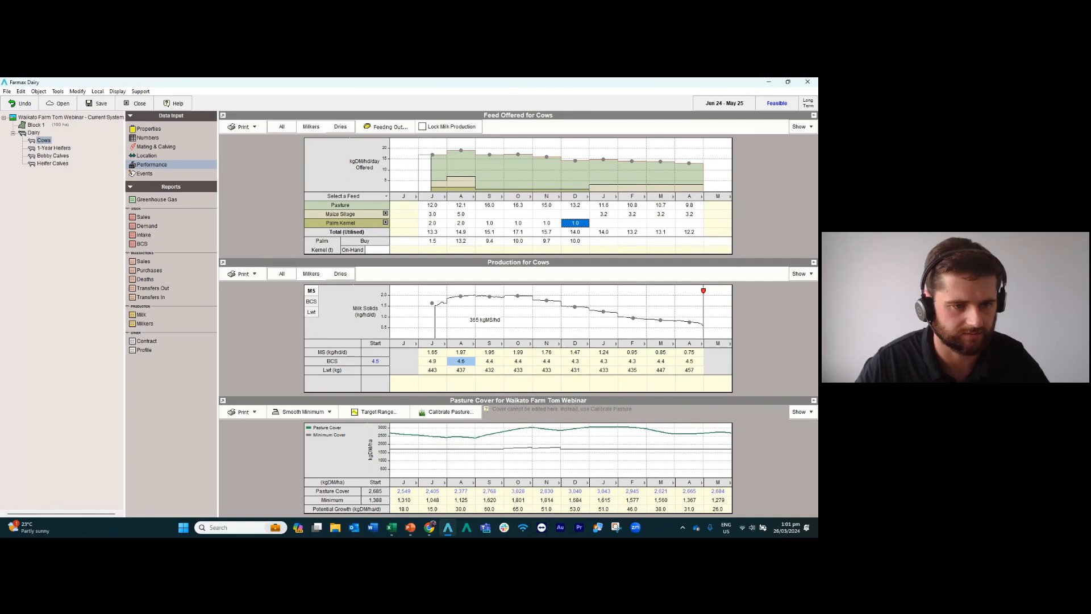
Set the milkers' pasture offered for July through January to 14.0, 15.0, 20.0, 19.0, 18.5, 18.0 and 16.0 kgDM/hd/day.
key(alt+Tab)
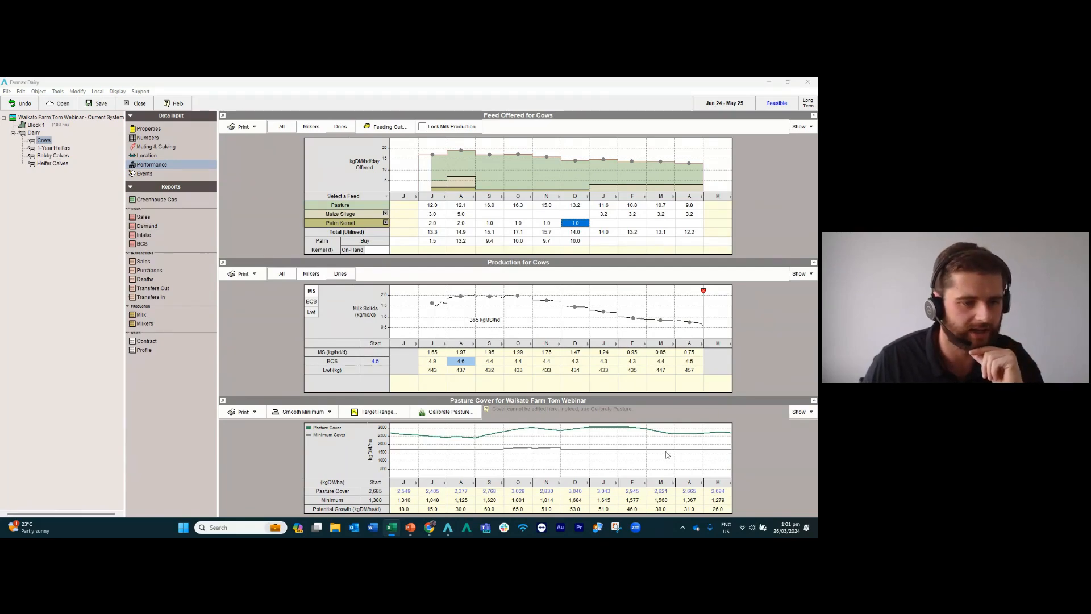
click(434, 208)
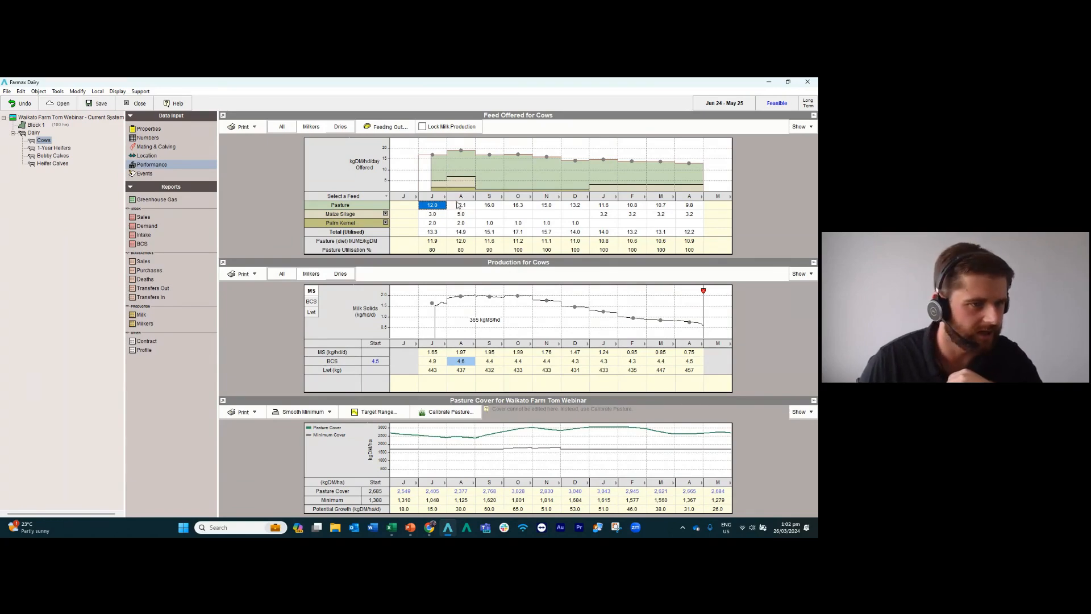
text(14)
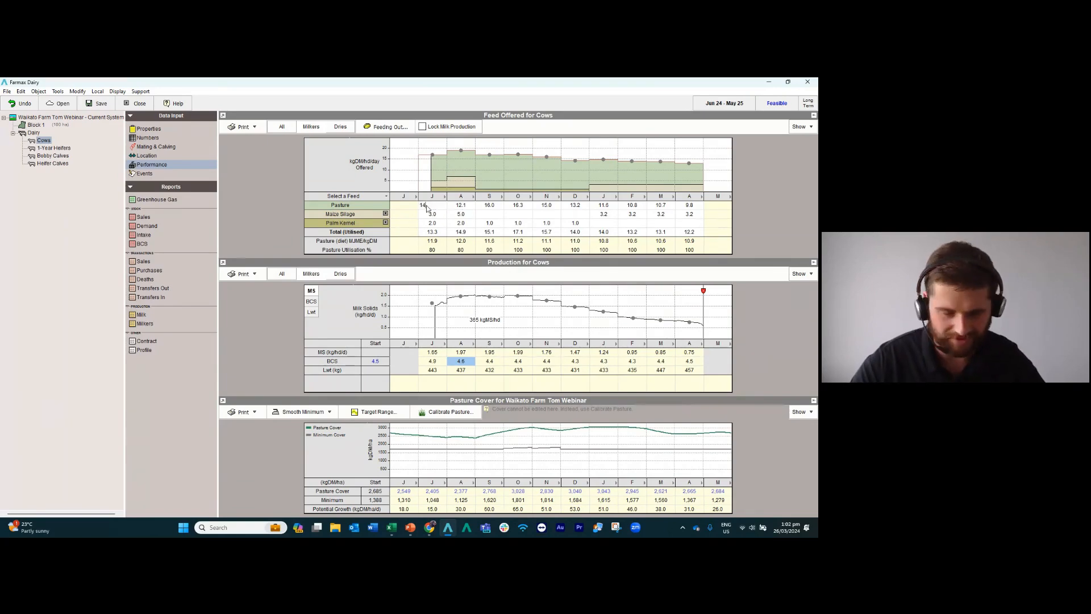
key(Return)
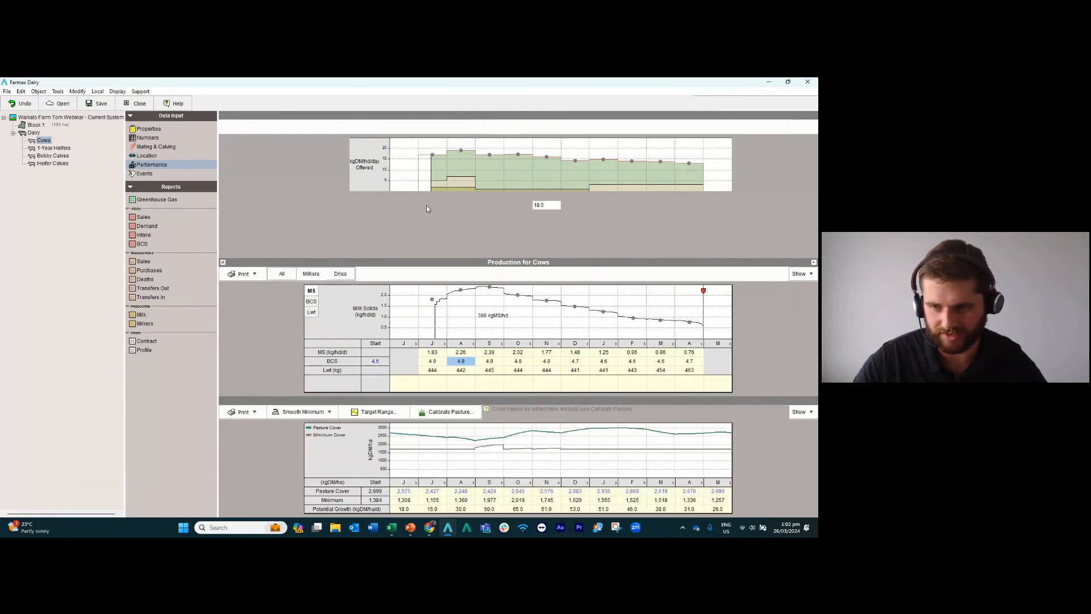
key(Return)
text(18)
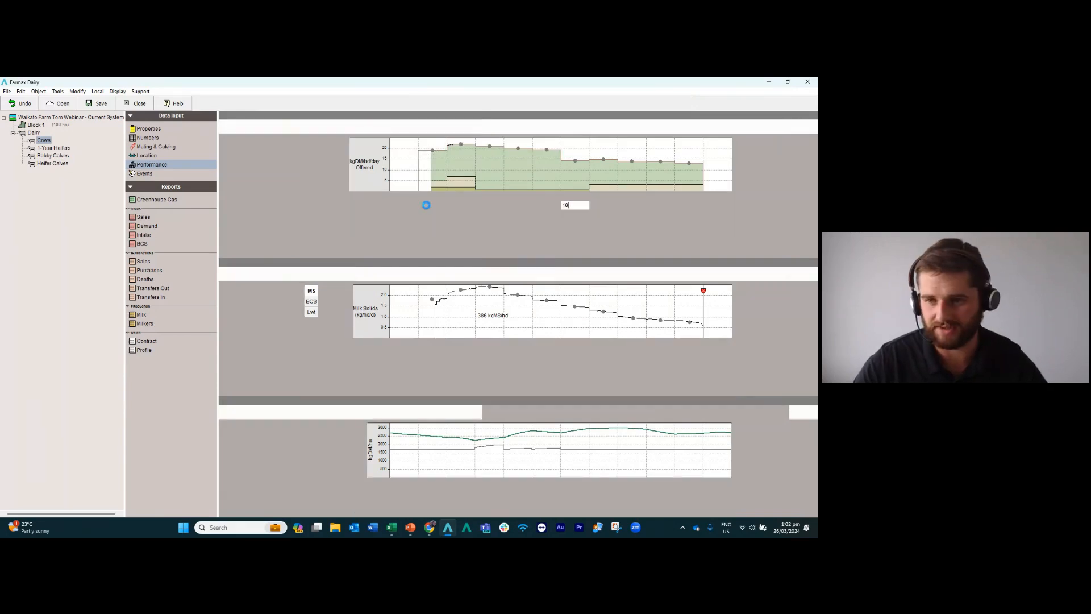
key(Return)
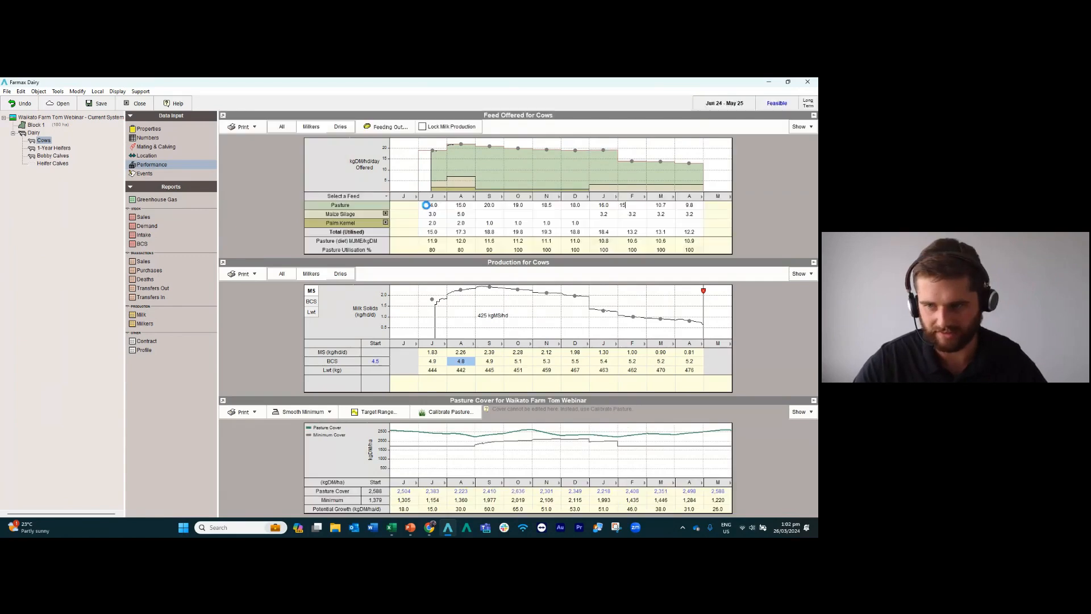
Set the milkers' pasture offered to 15.0 in February, 13.0 in March and 11.0 kgDM/hd/day in April.
text(15)
key(Return)
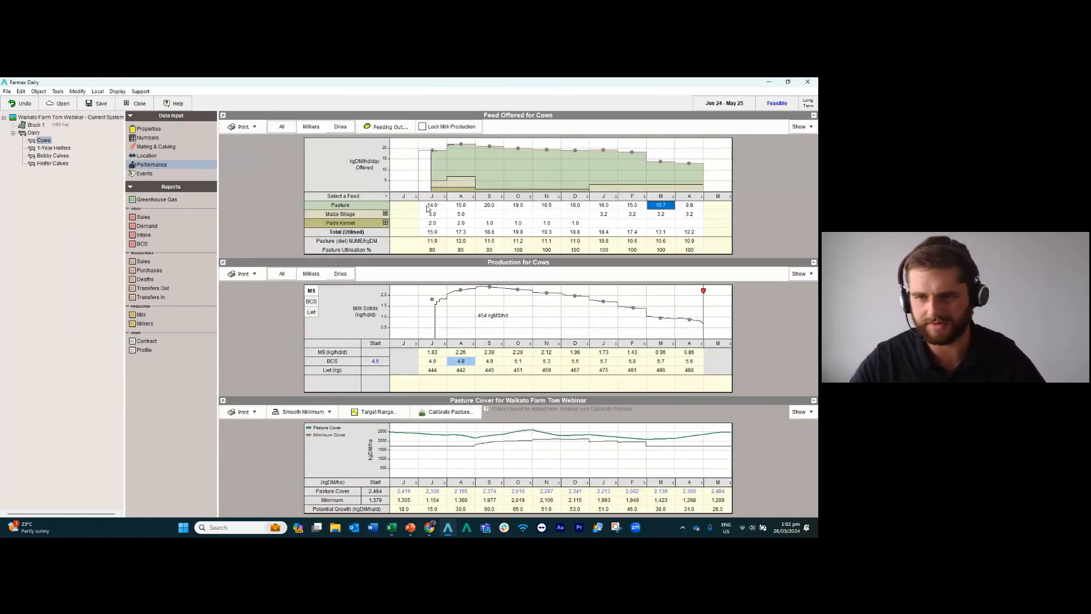
text(13.)
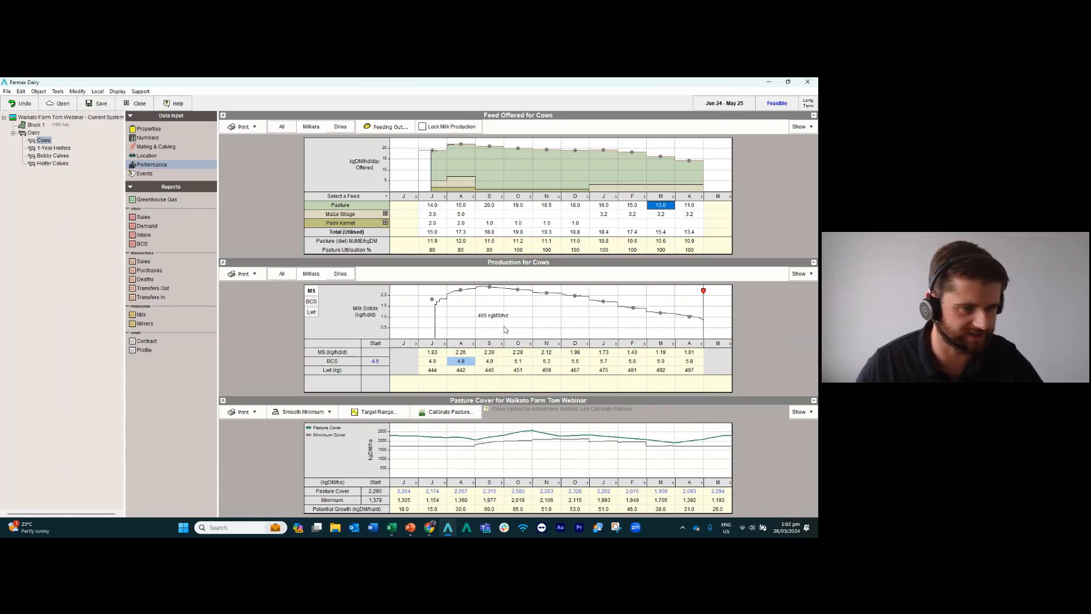
Check the cows' monthly milk solids, and examine total, per-hectare and per-cow milk solids in the farm's physical summary.
click(436, 353)
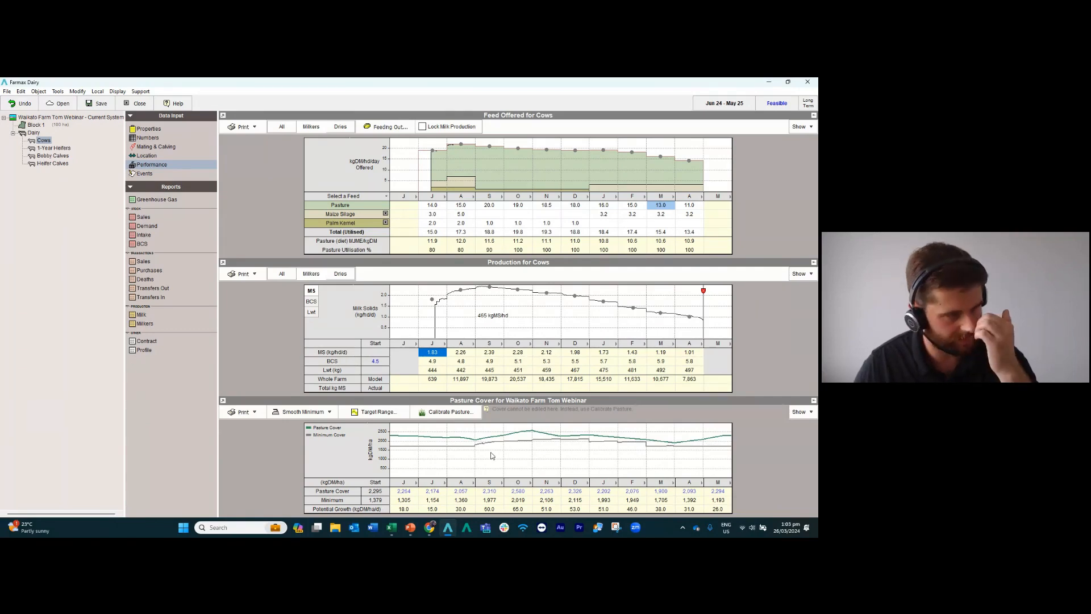
key(alt+Tab)
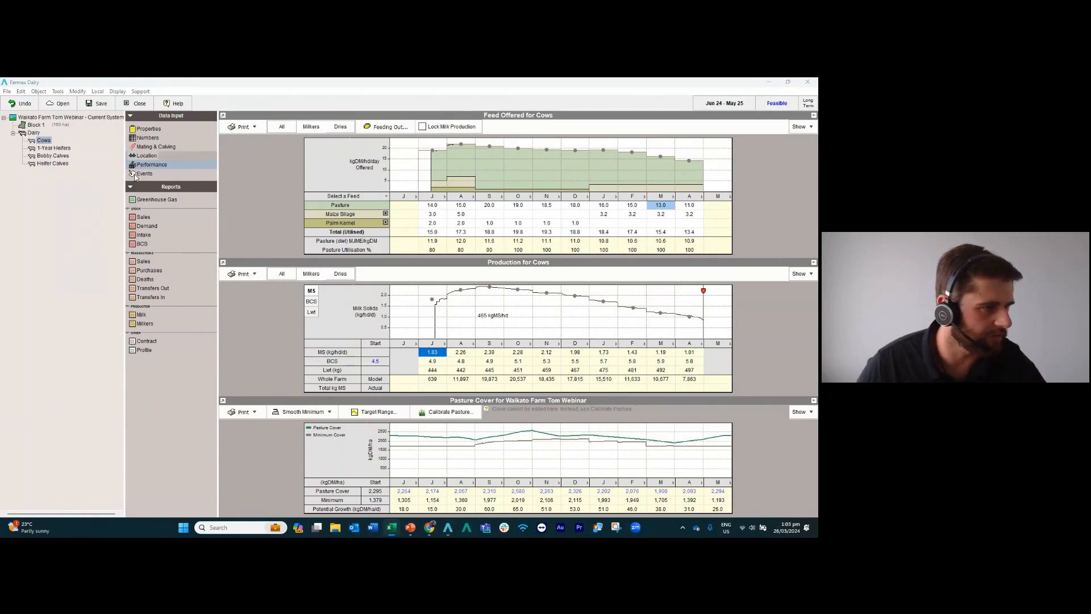
click(47, 119)
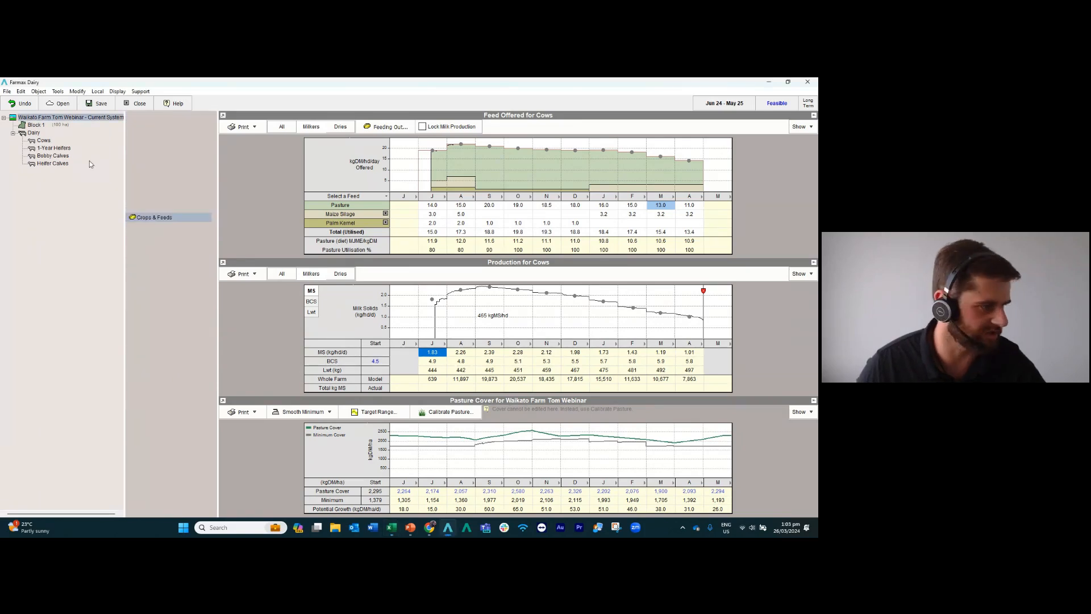
click(208, 217)
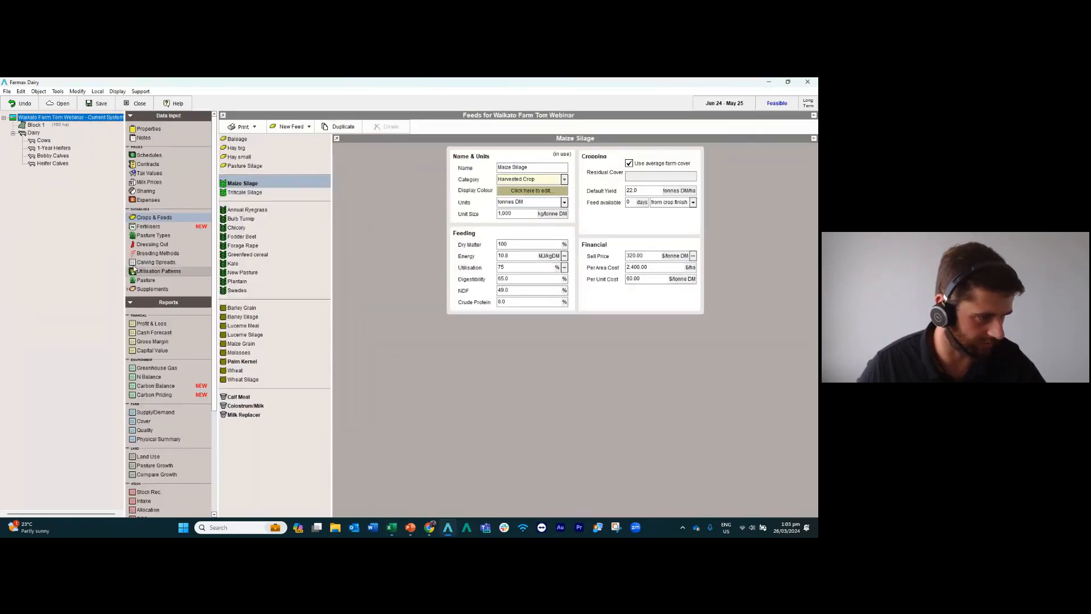
scroll(170, 312, down, 3)
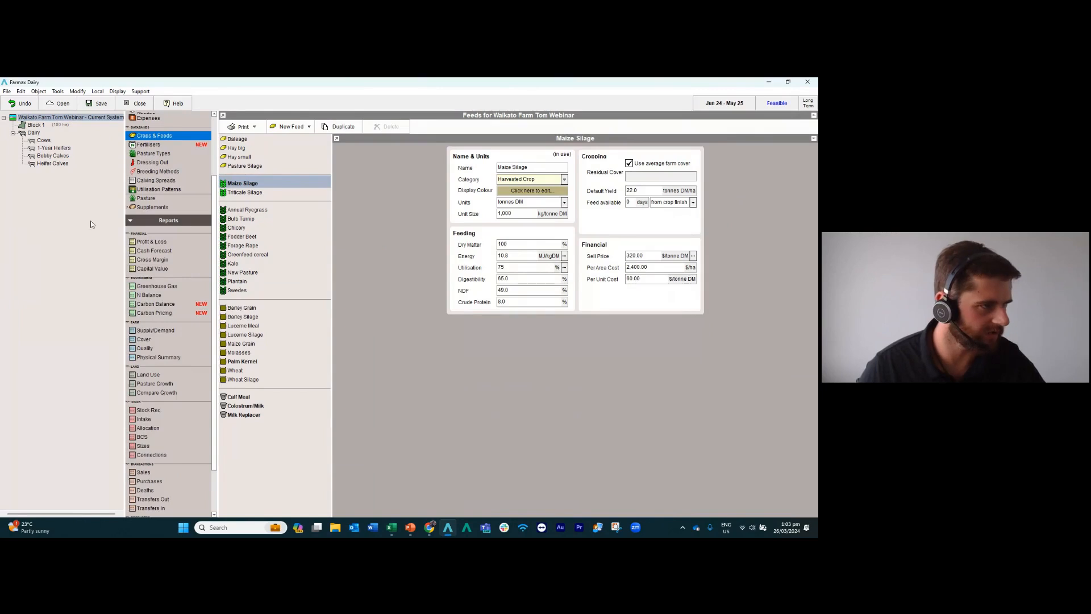
click(164, 360)
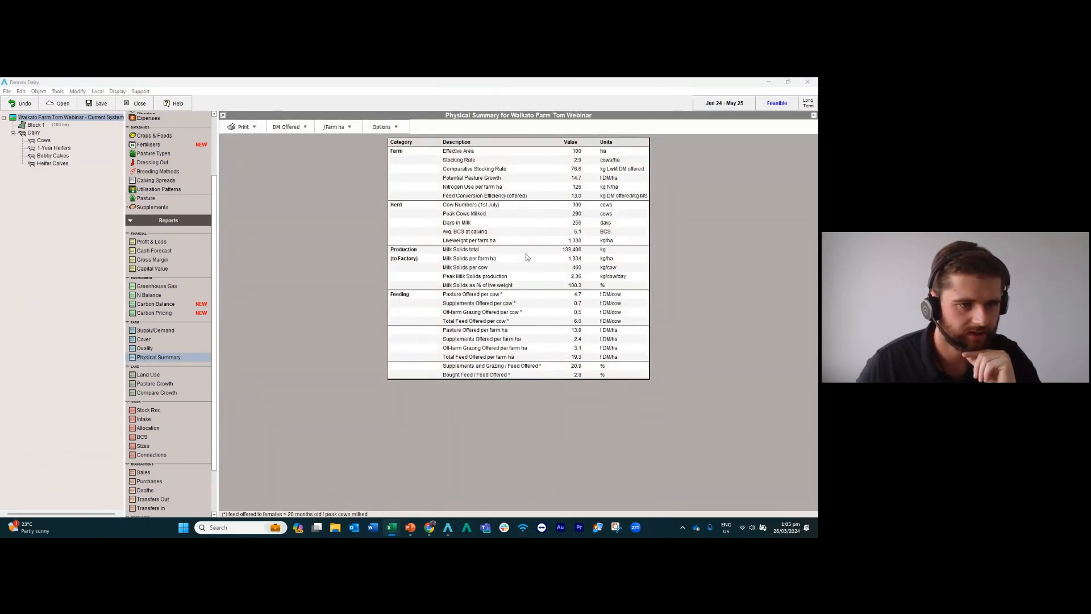
click(577, 251)
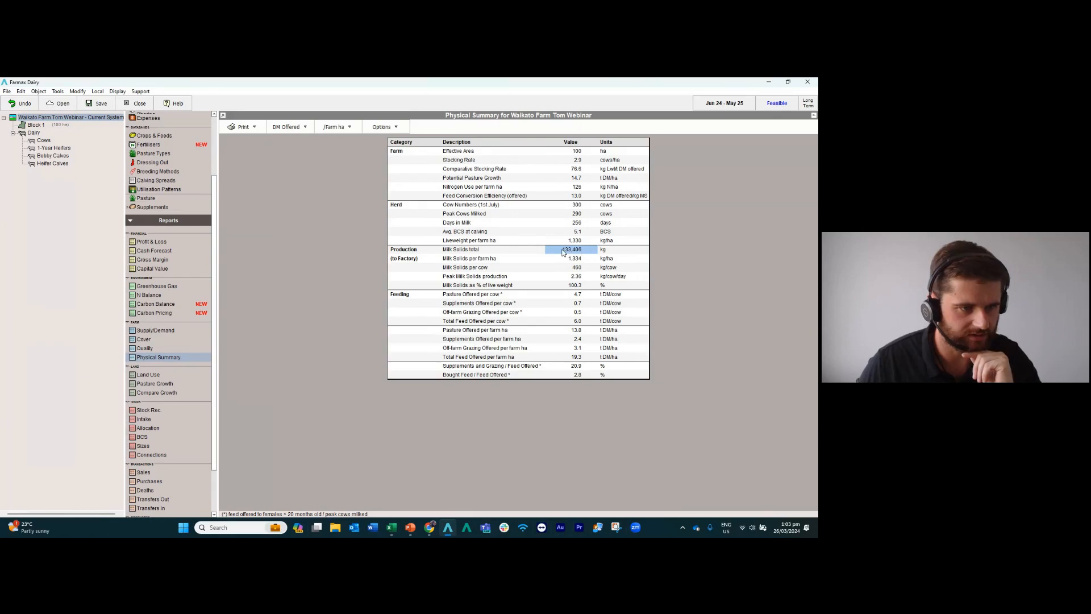
click(573, 260)
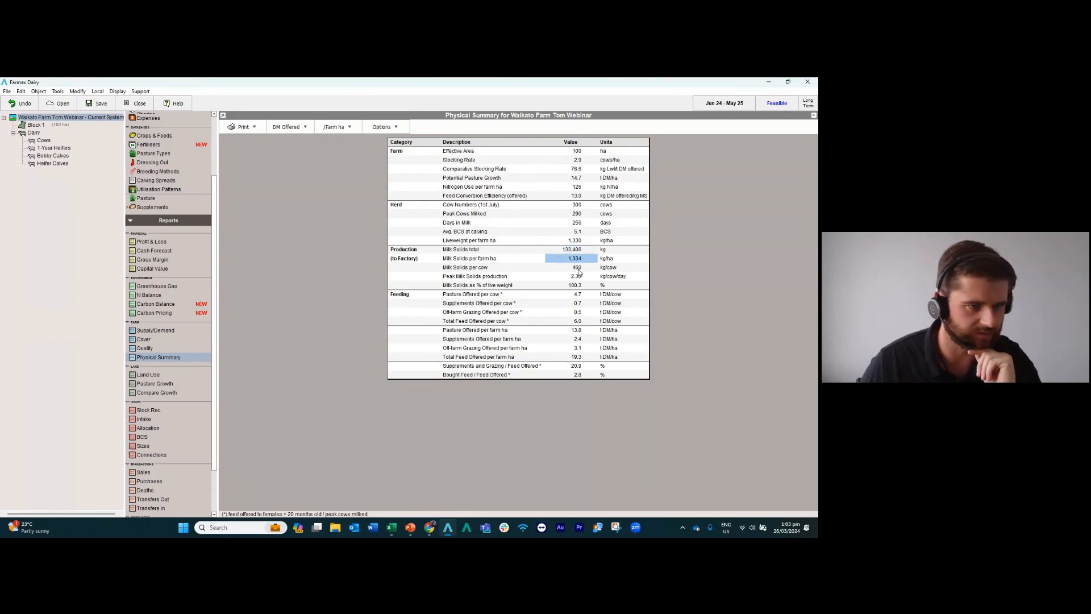
click(579, 269)
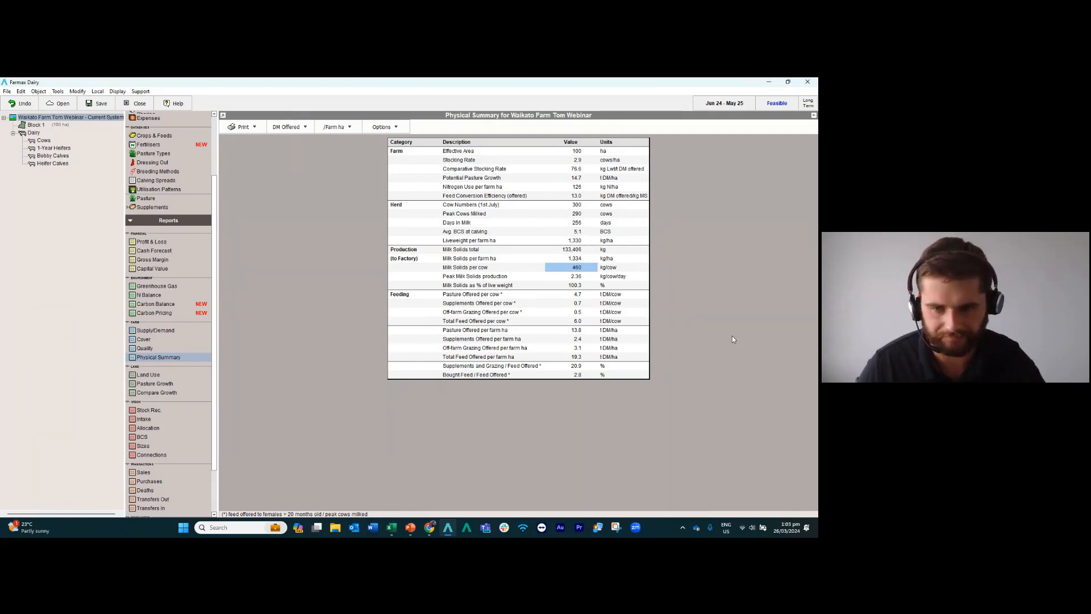
Save the Current System file and close it, keeping the changes.
key(alt+Tab)
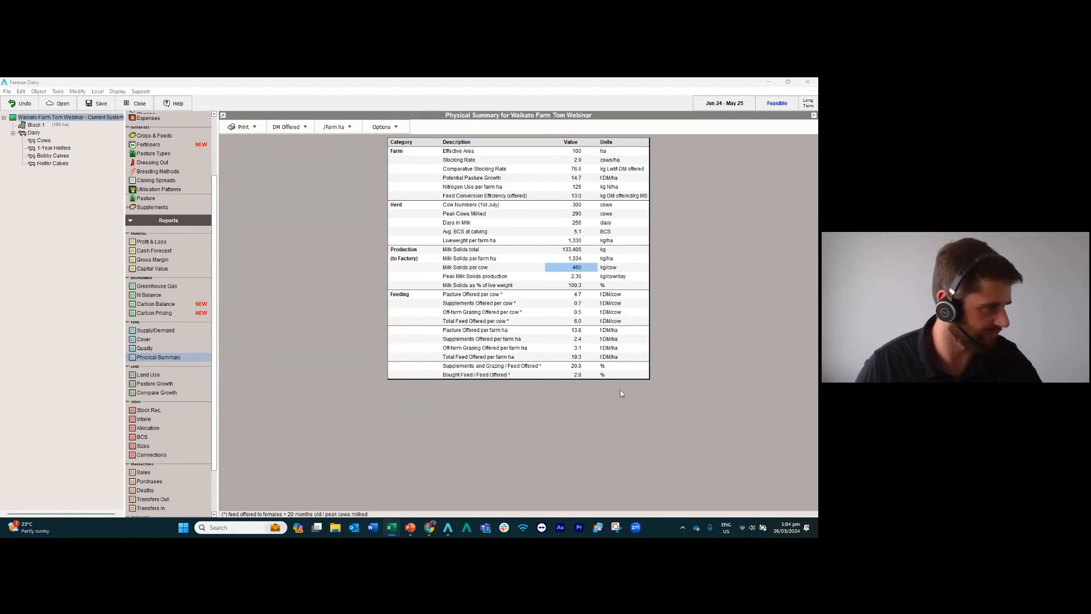
click(91, 104)
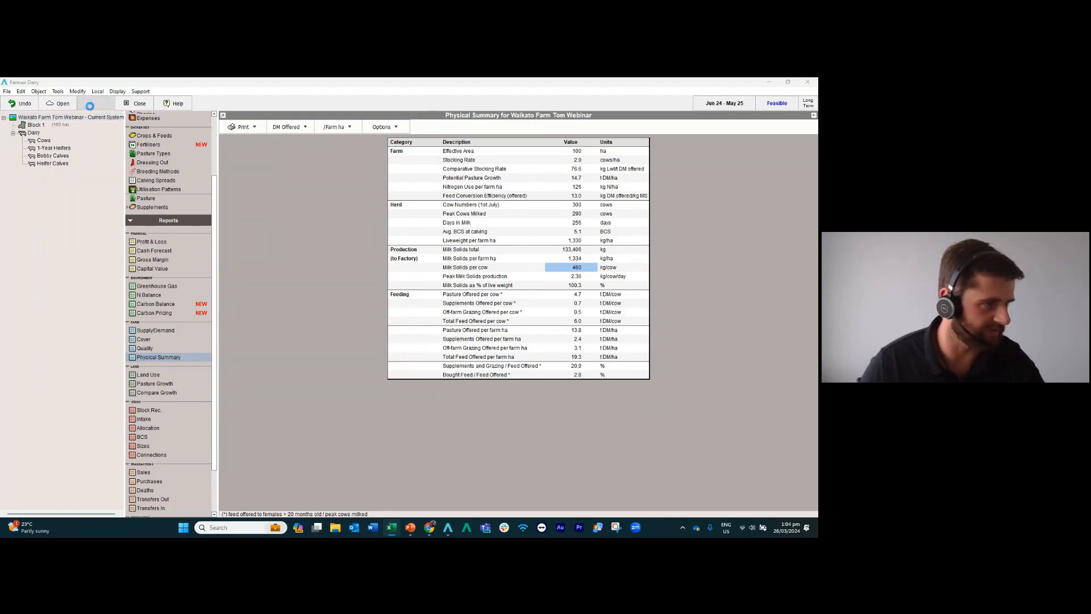
click(125, 104)
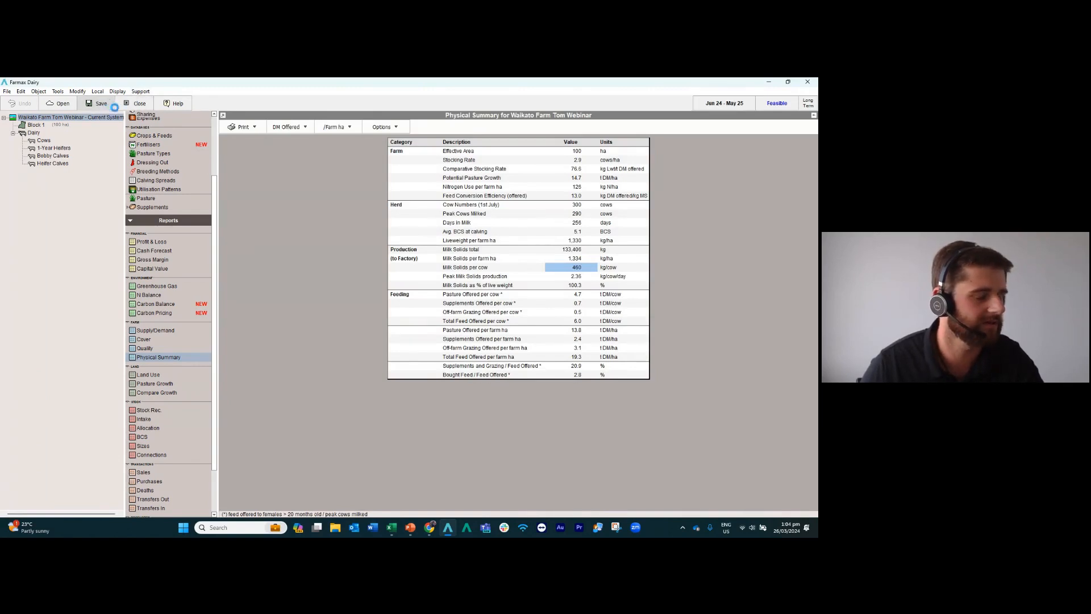
click(127, 102)
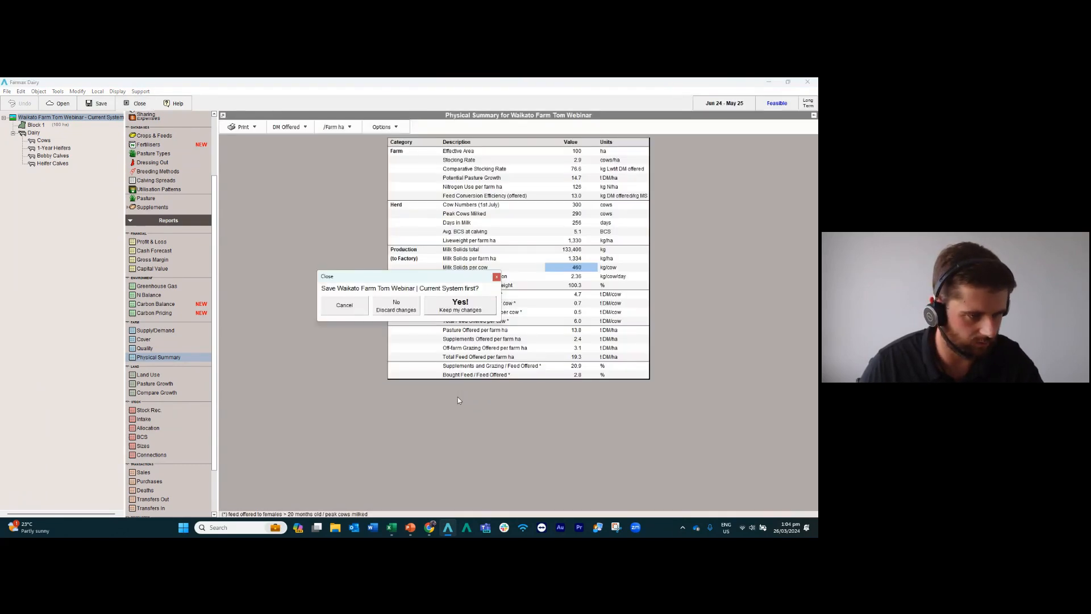
click(464, 308)
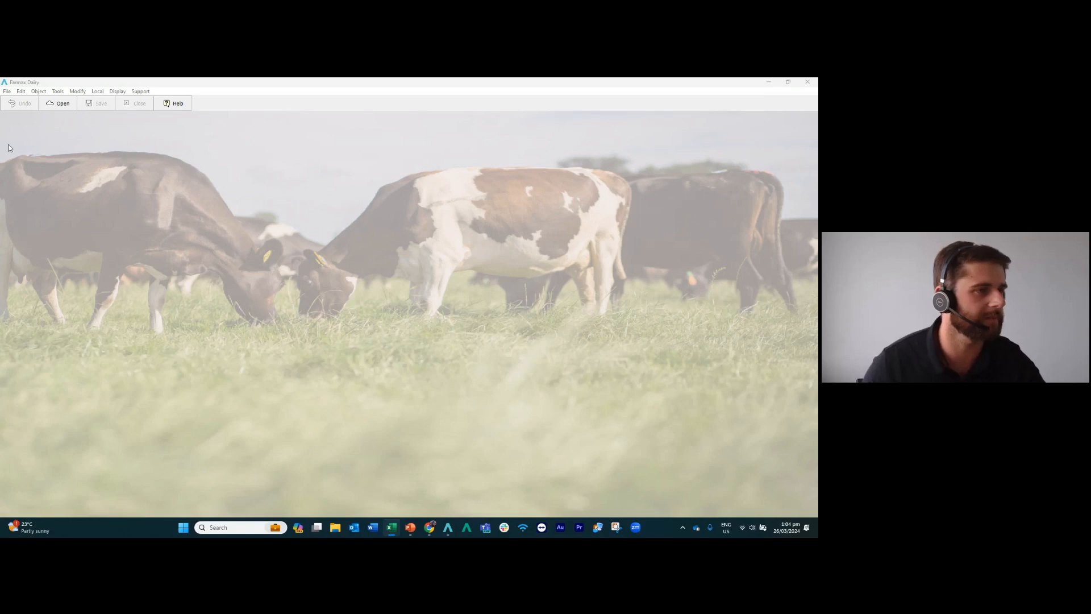
Duplicate the Current System file of Waikato Farm Tom Webinar as a new scenario named Less Nitrogen.
click(60, 107)
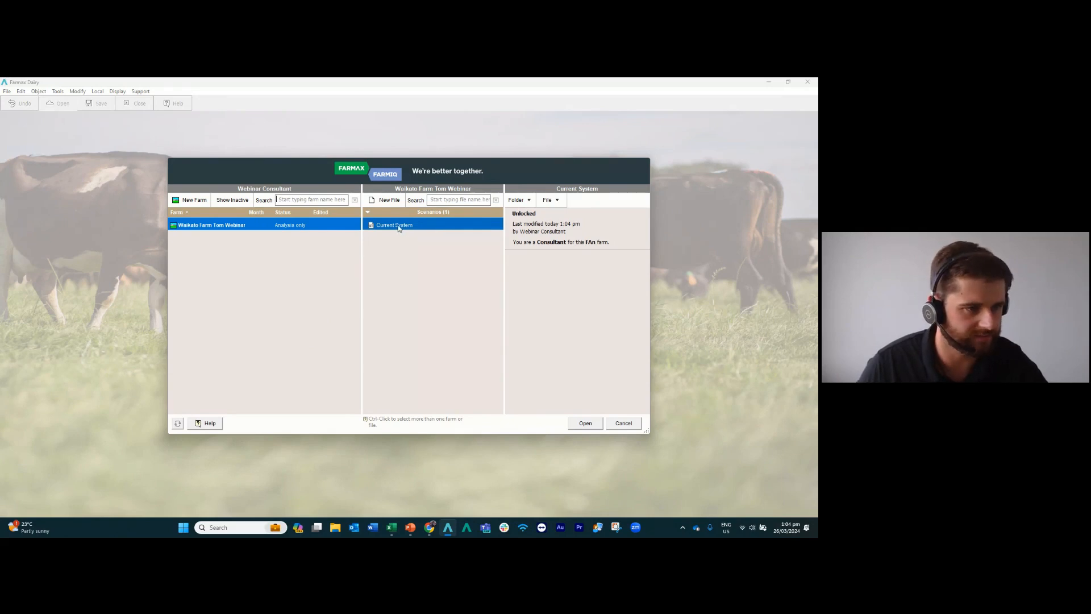
right_click(444, 230)
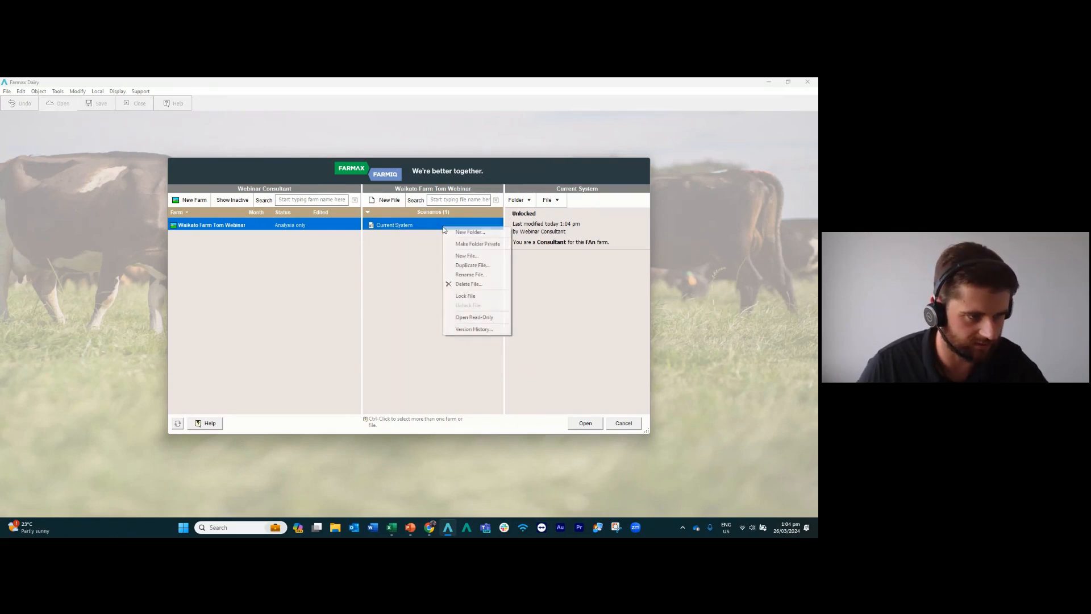
click(478, 267)
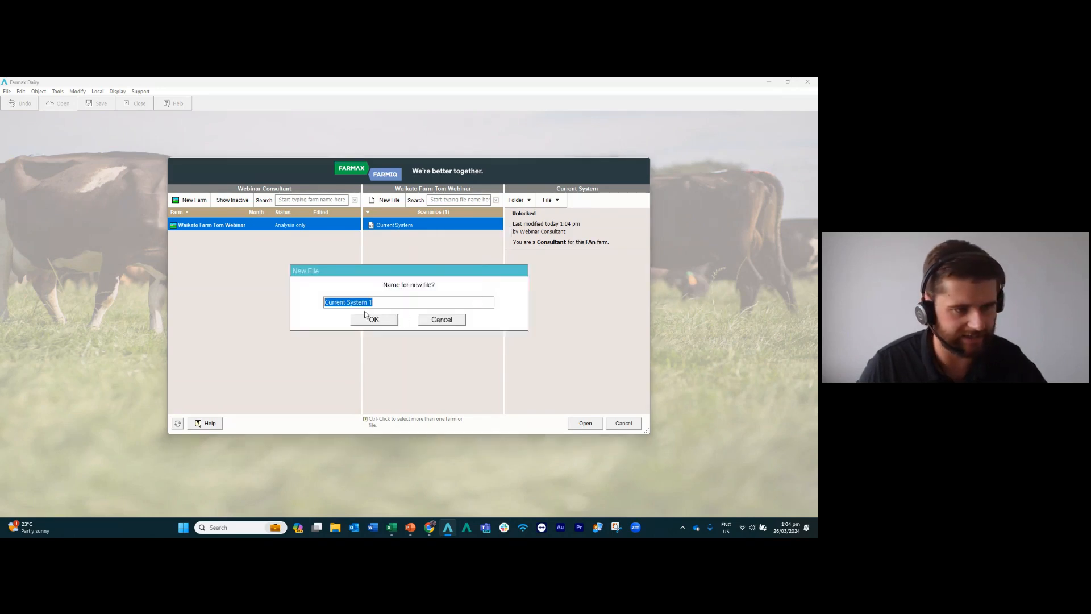
text(Less N)
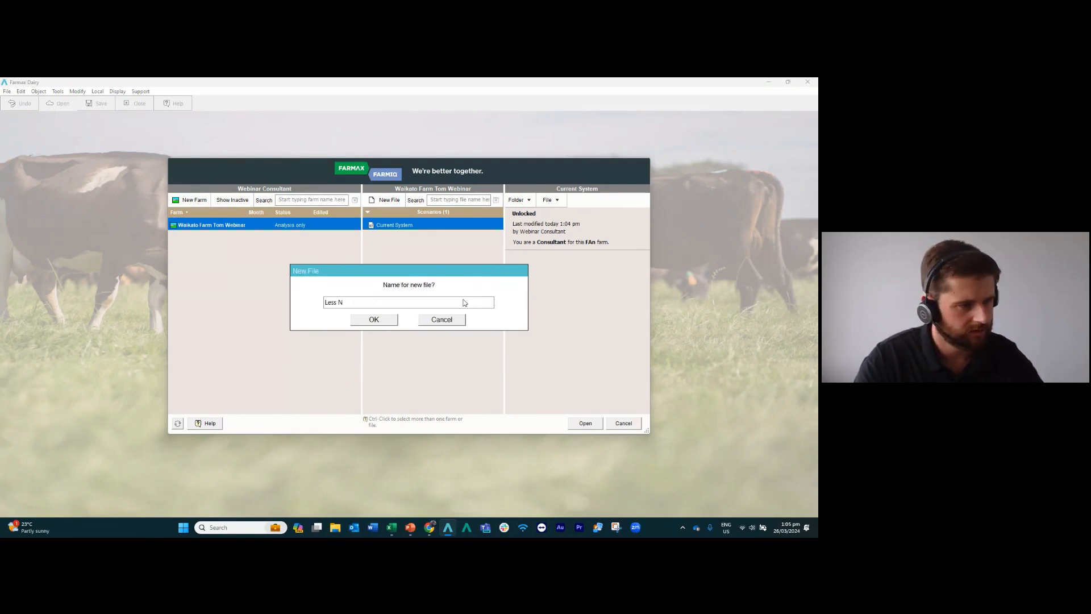
text(itrogen)
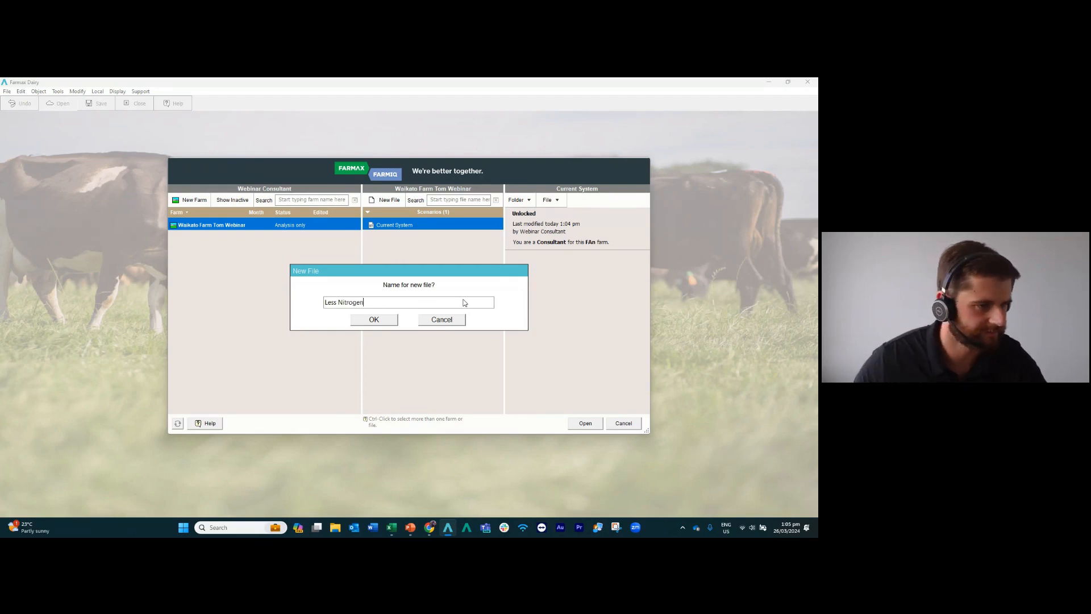
click(375, 320)
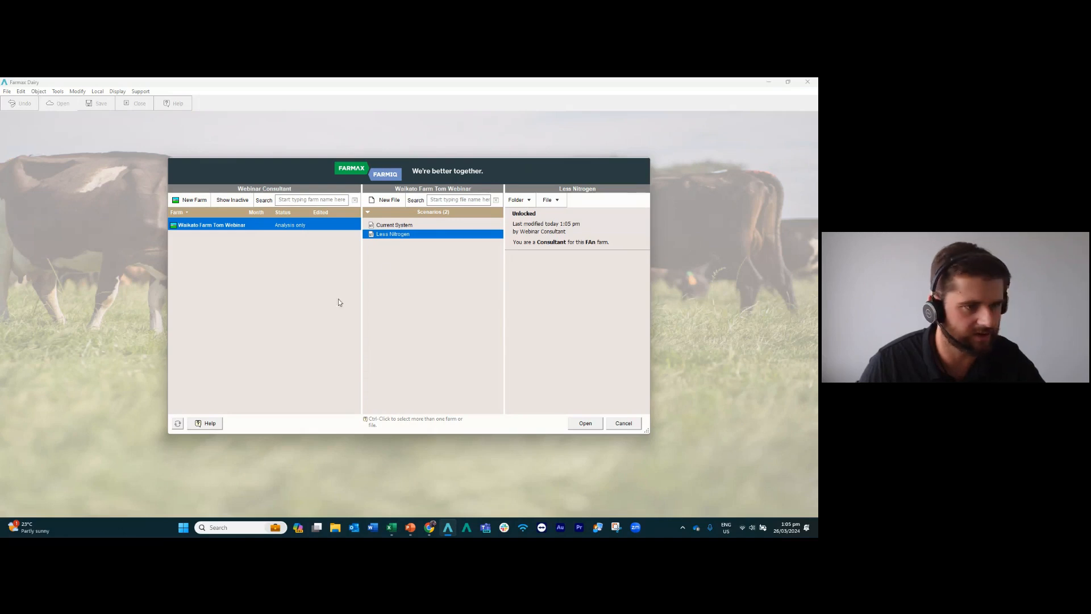
Open the Less Nitrogen scenario file and bring up the pasture data for the whole farm.
double_click(413, 240)
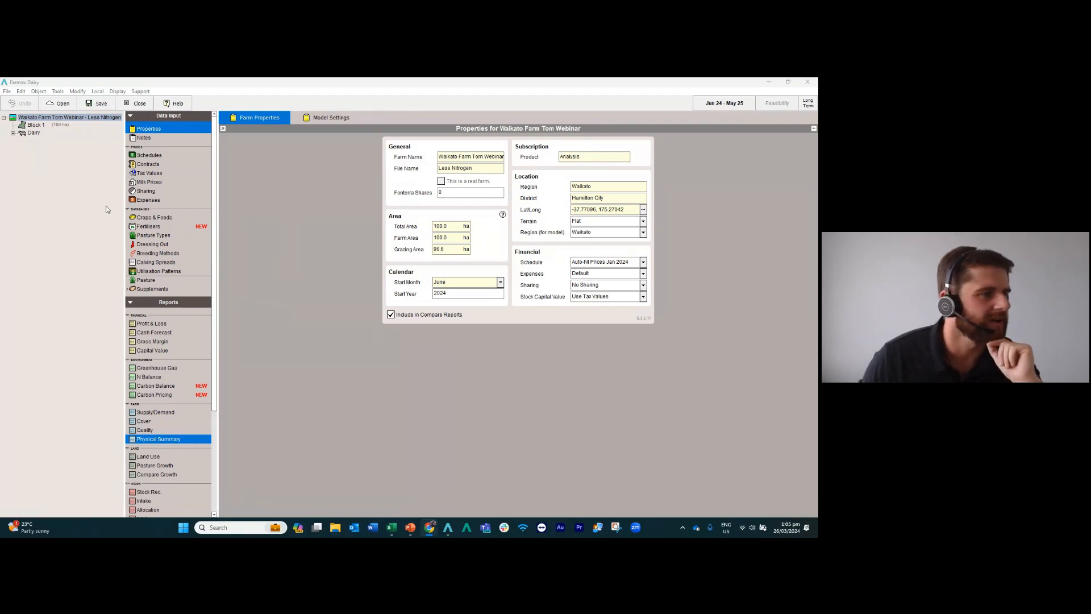
click(67, 117)
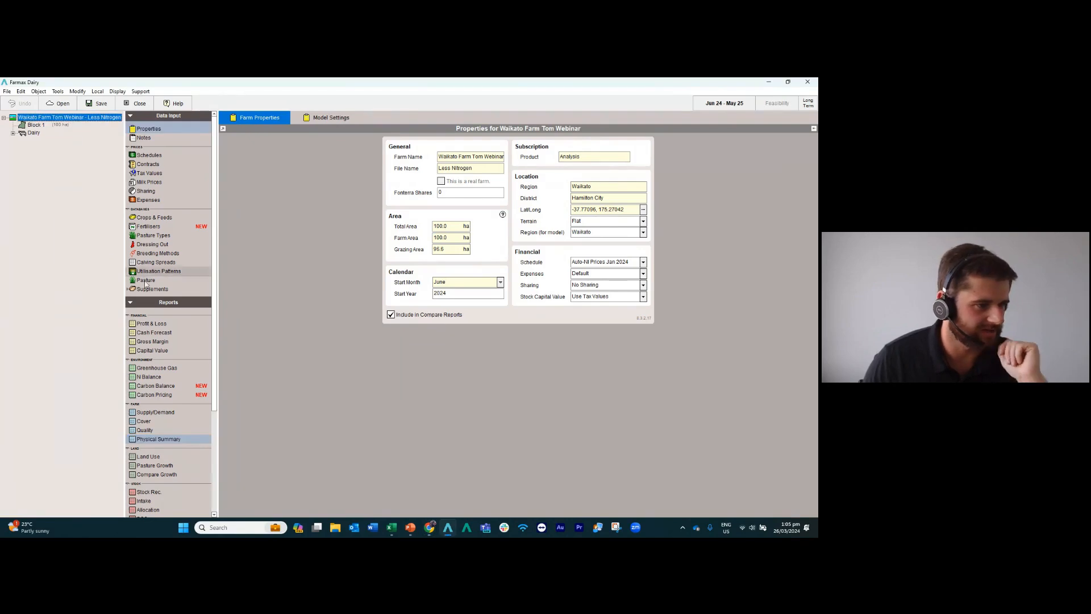
click(817, 335)
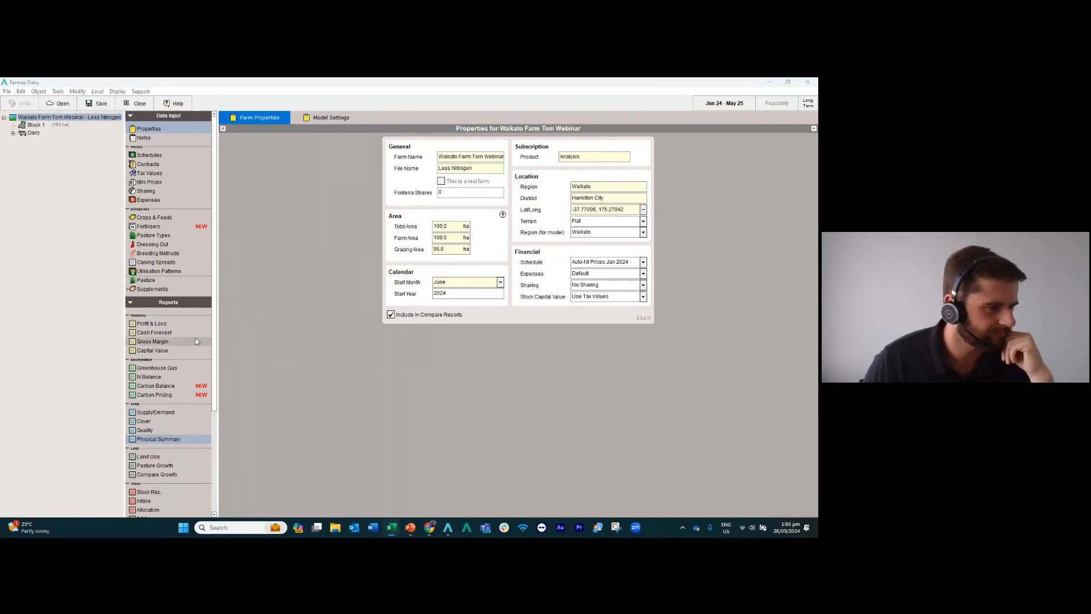
click(156, 282)
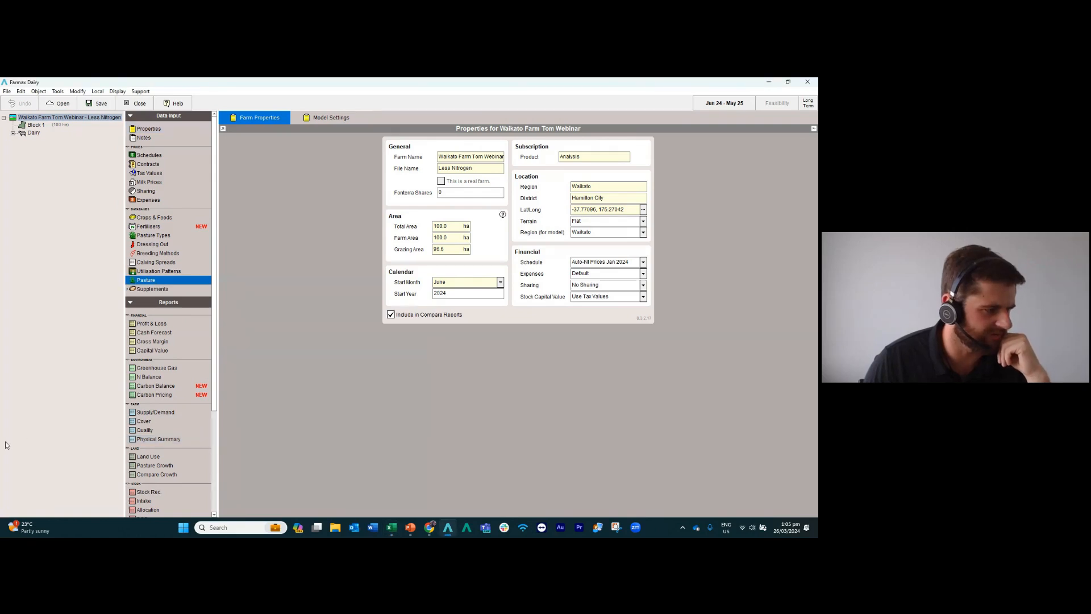
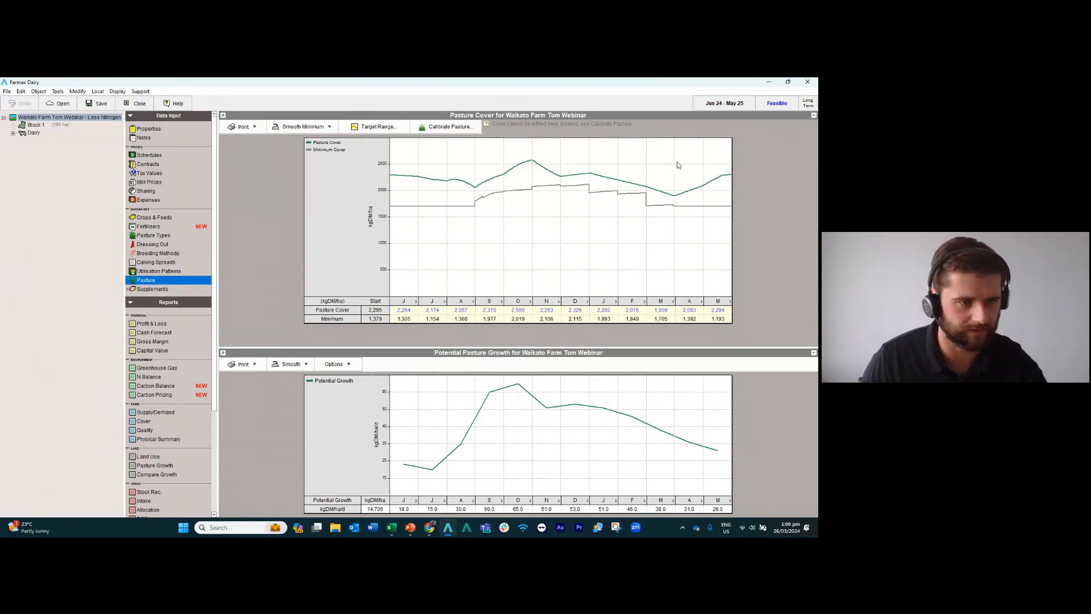
click(224, 116)
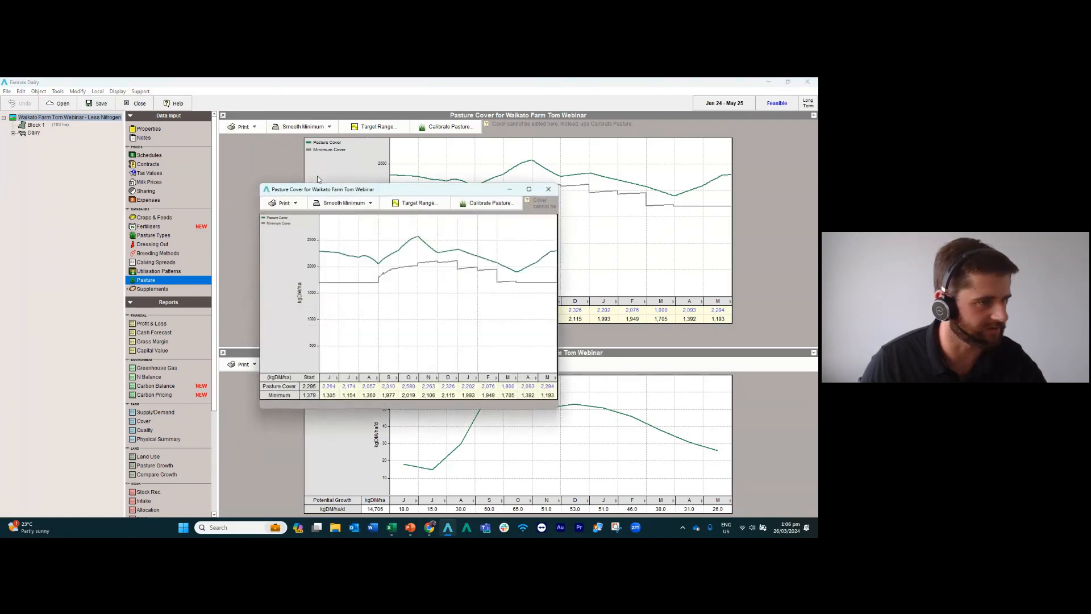
drag(358, 192, 112, 299)
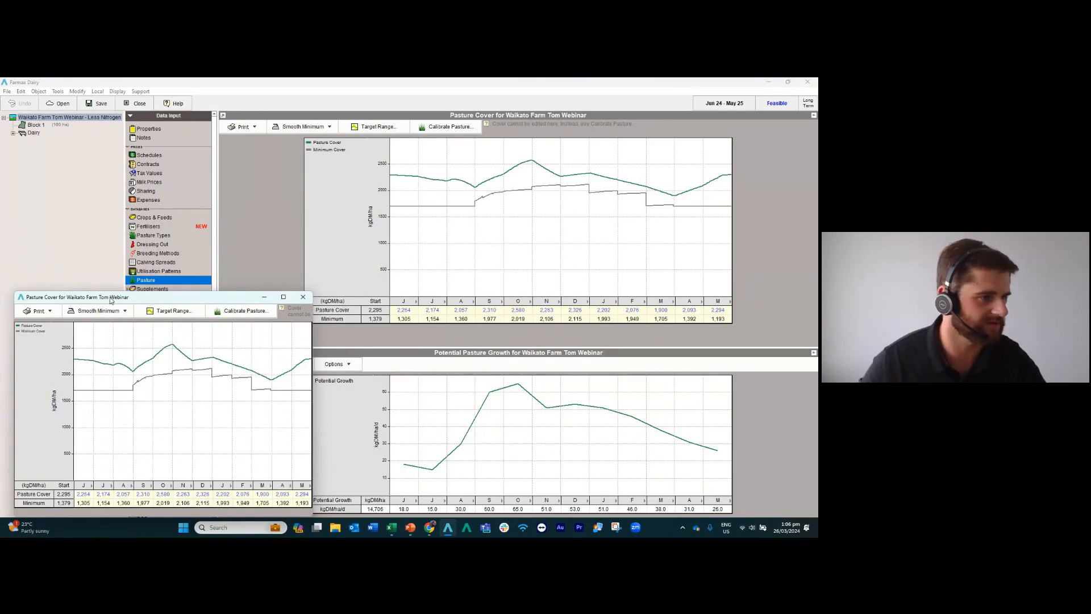
drag(111, 300, 108, 300)
click(391, 527)
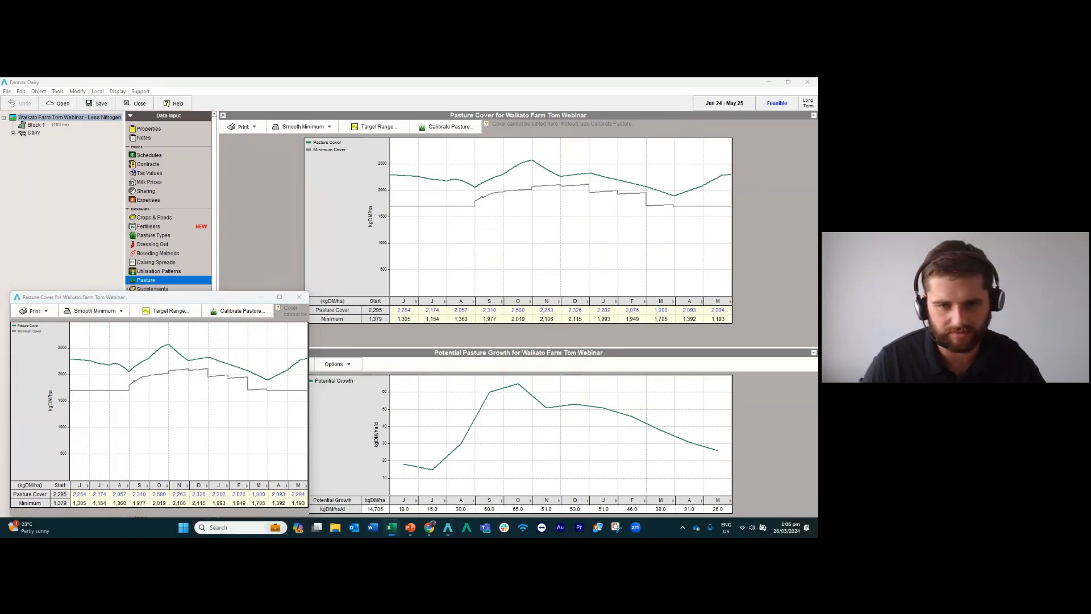
click(299, 296)
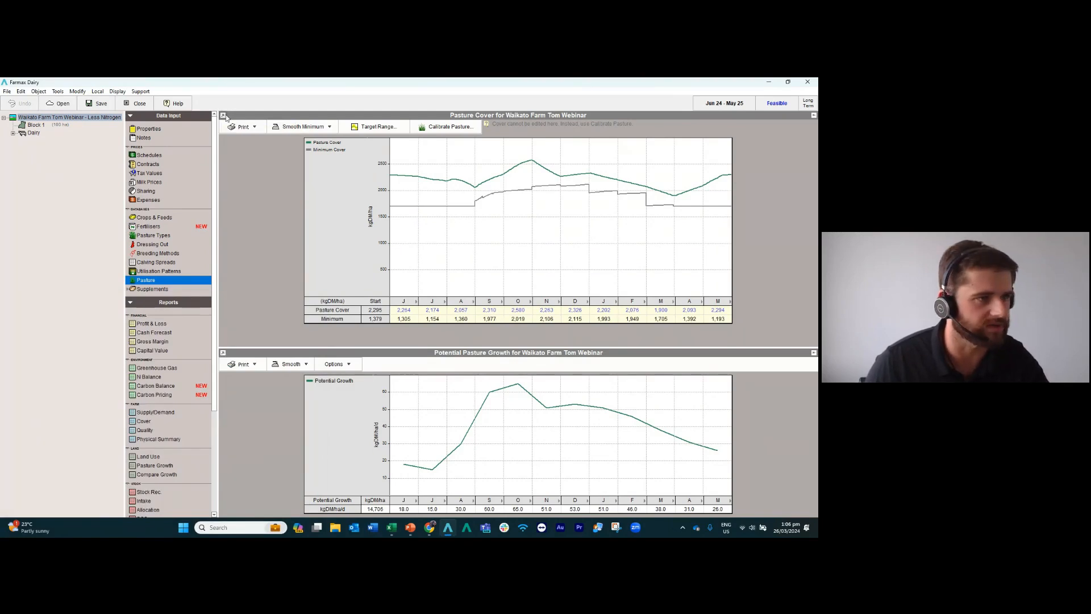
Float the Pasture Cover graph in its own window clear of the main graphs, and open Block 1's nitrogen applications.
click(223, 116)
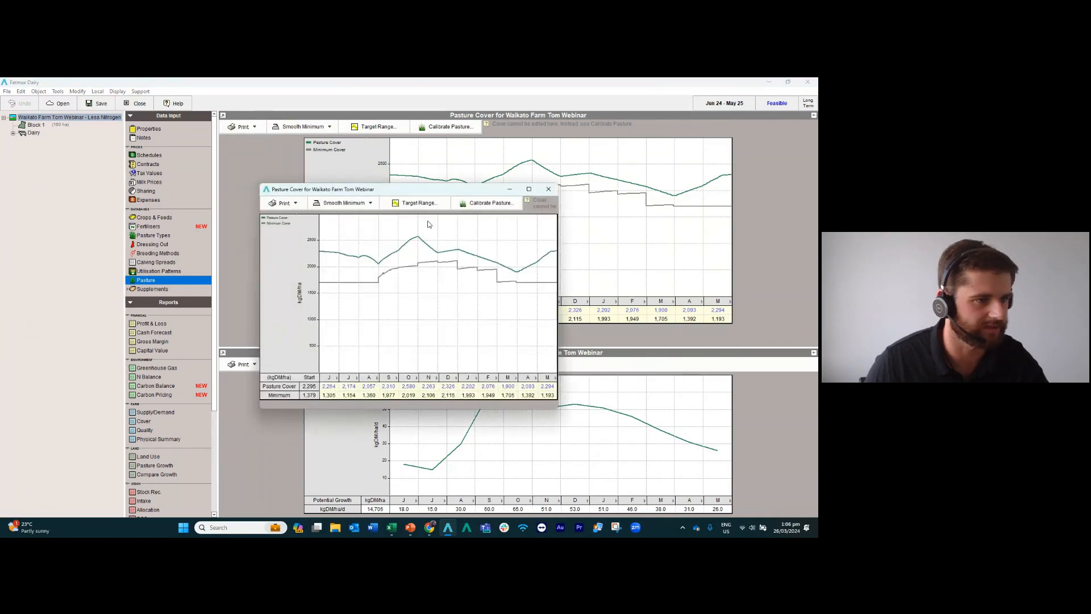
drag(405, 189, 154, 317)
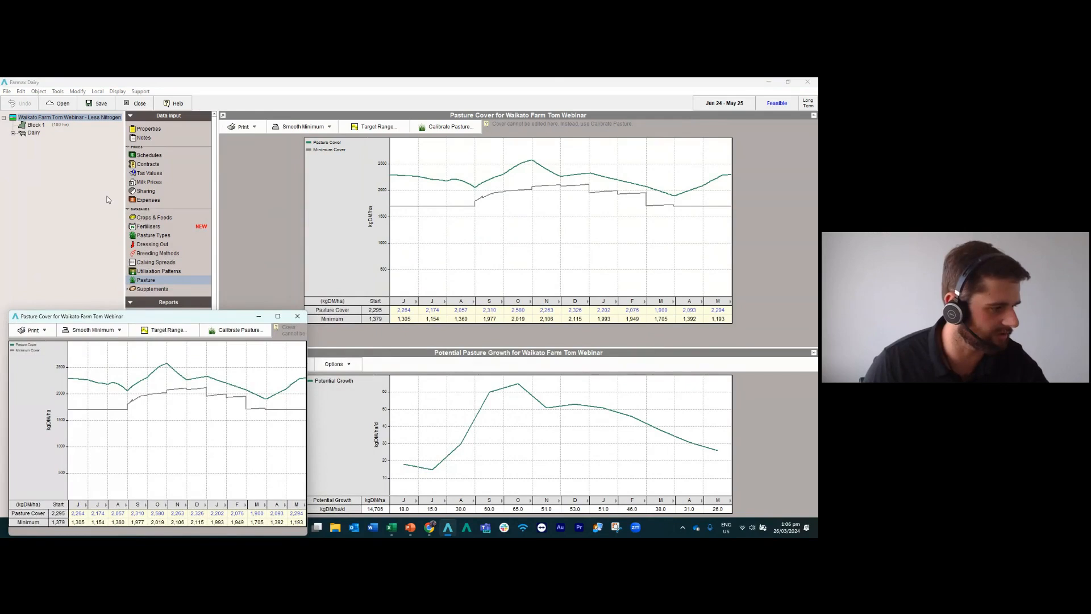
click(36, 124)
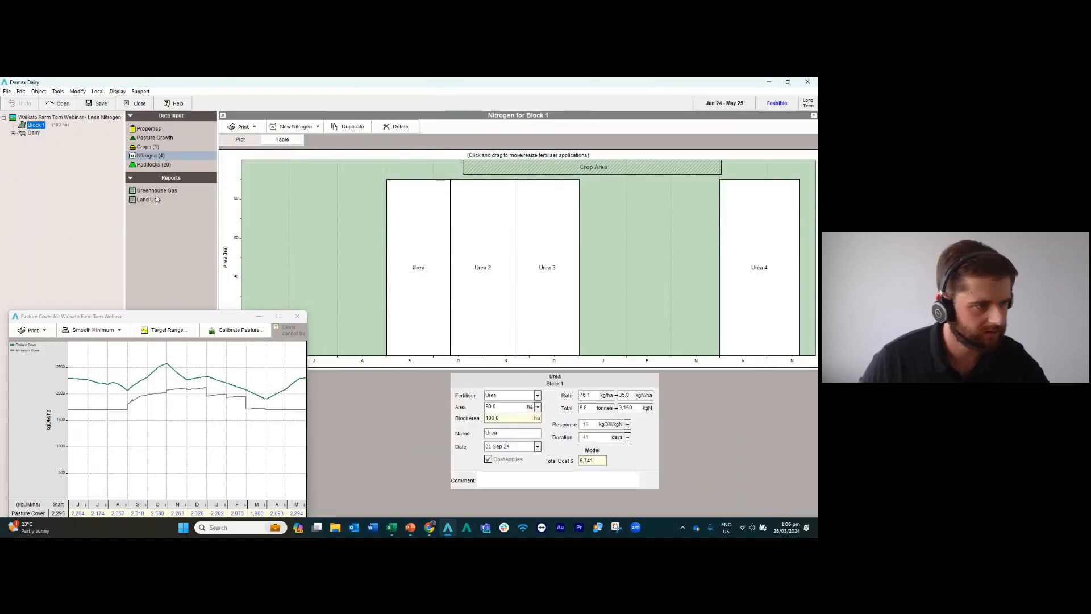
click(152, 158)
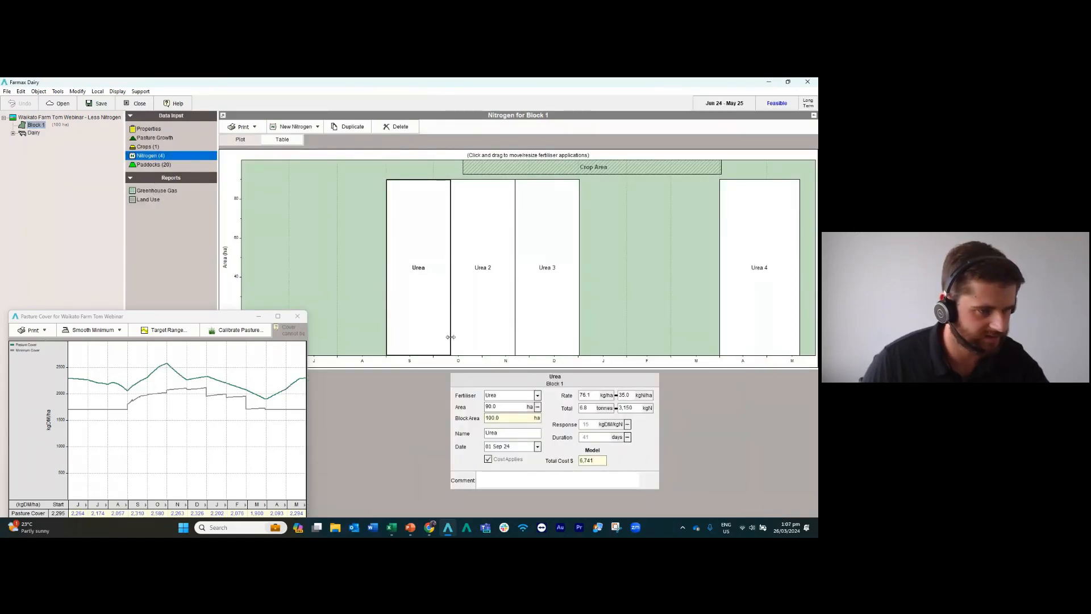
Set the nitrogen rate of Block 1's Urea and Urea 2 applications to 17 kgN/ha each.
click(428, 327)
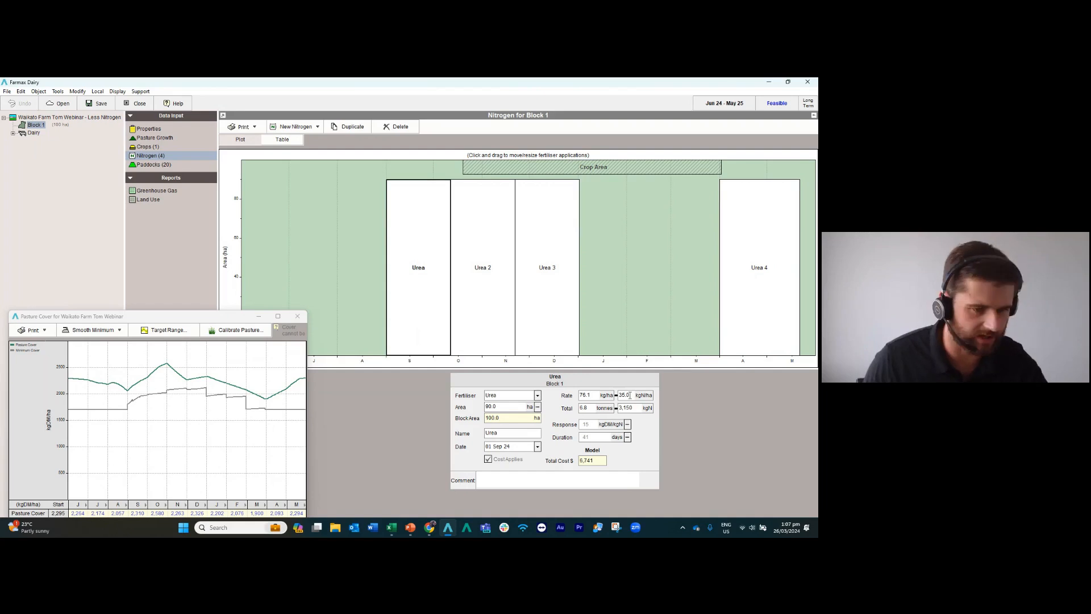
drag(629, 394, 612, 398)
text(17)
key(Return)
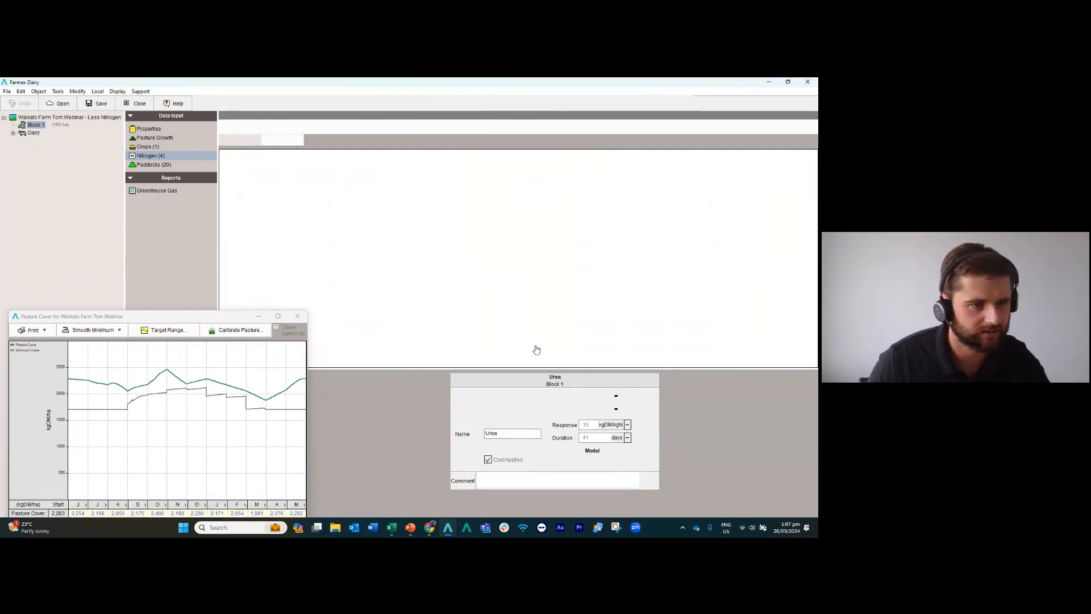
click(495, 324)
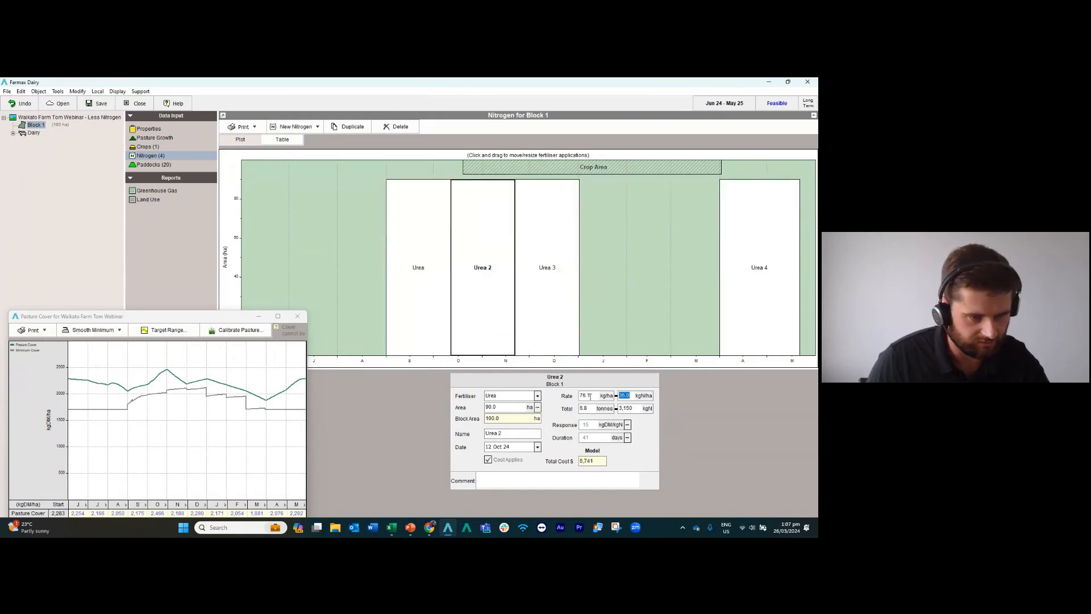
text(17)
key(Return)
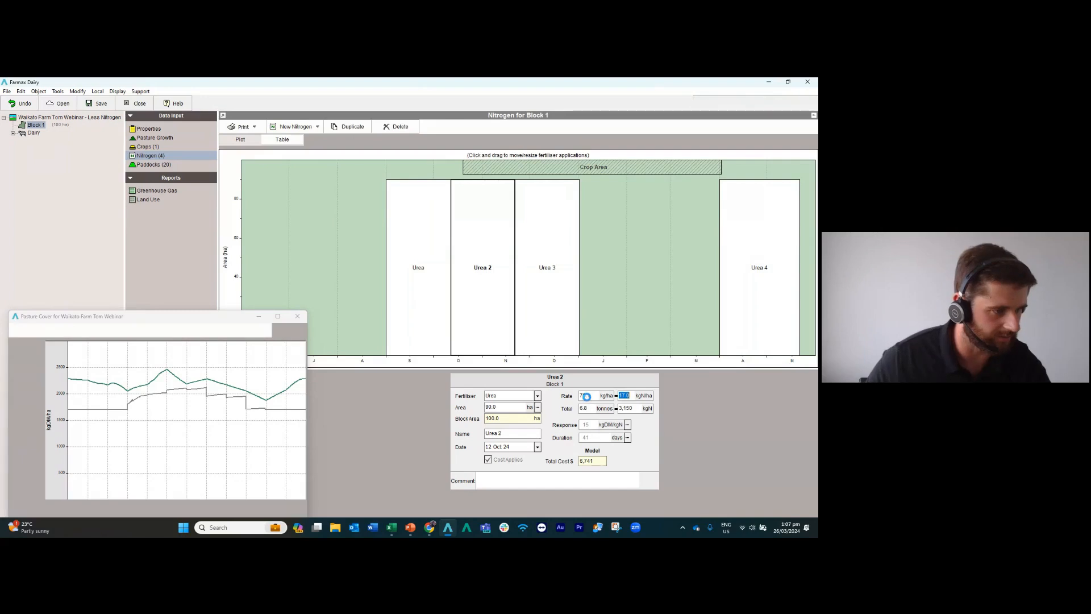
Set the nitrogen rate of Block 1's Urea 3 and Urea 4 applications to 17 kgN/ha each.
click(572, 348)
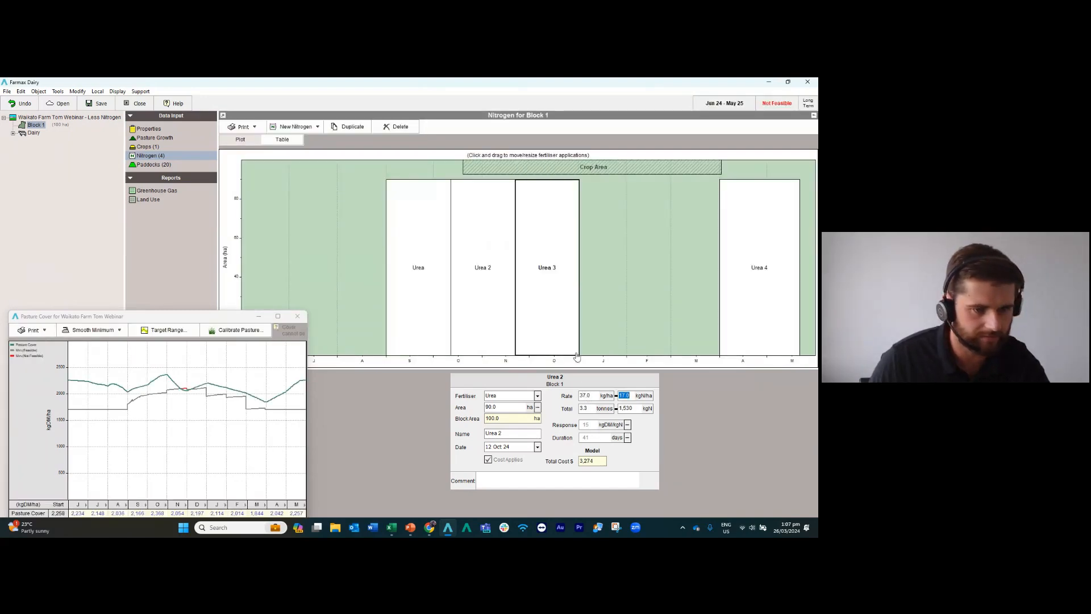
text(1)
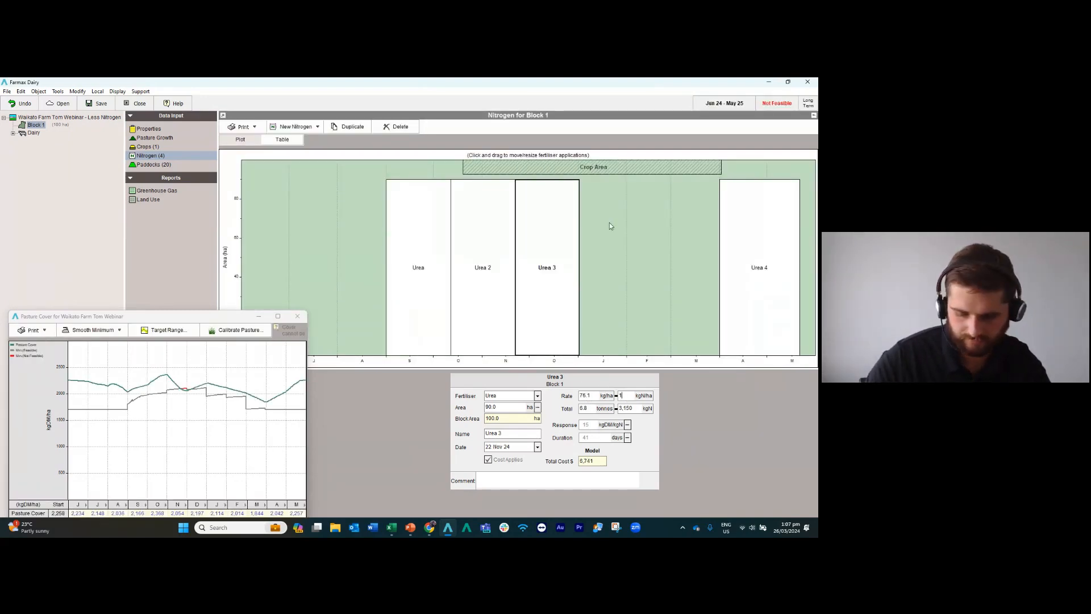
text(7)
key(Return)
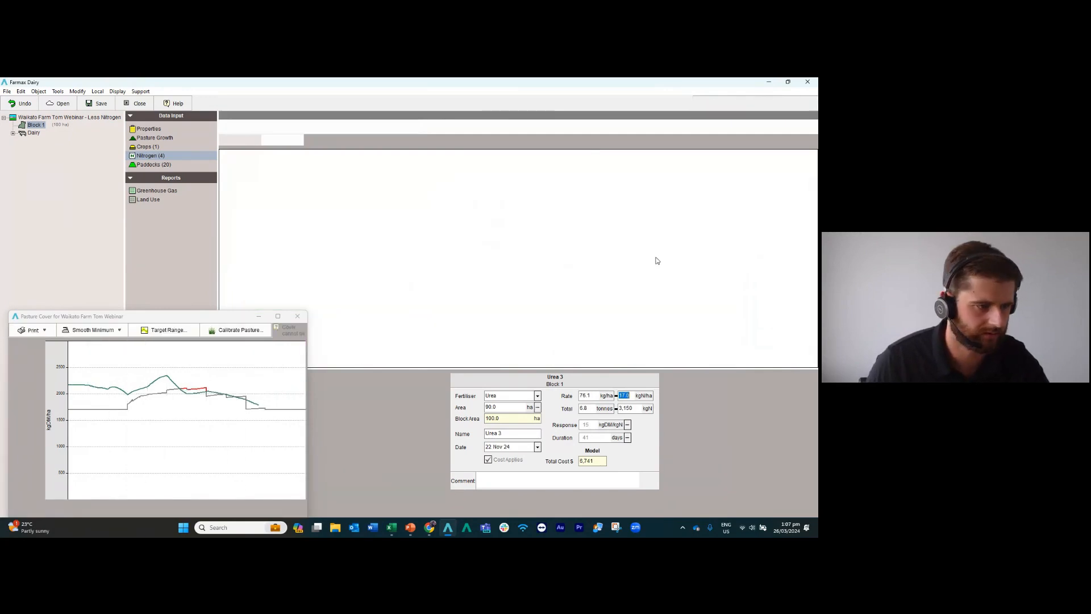
click(732, 278)
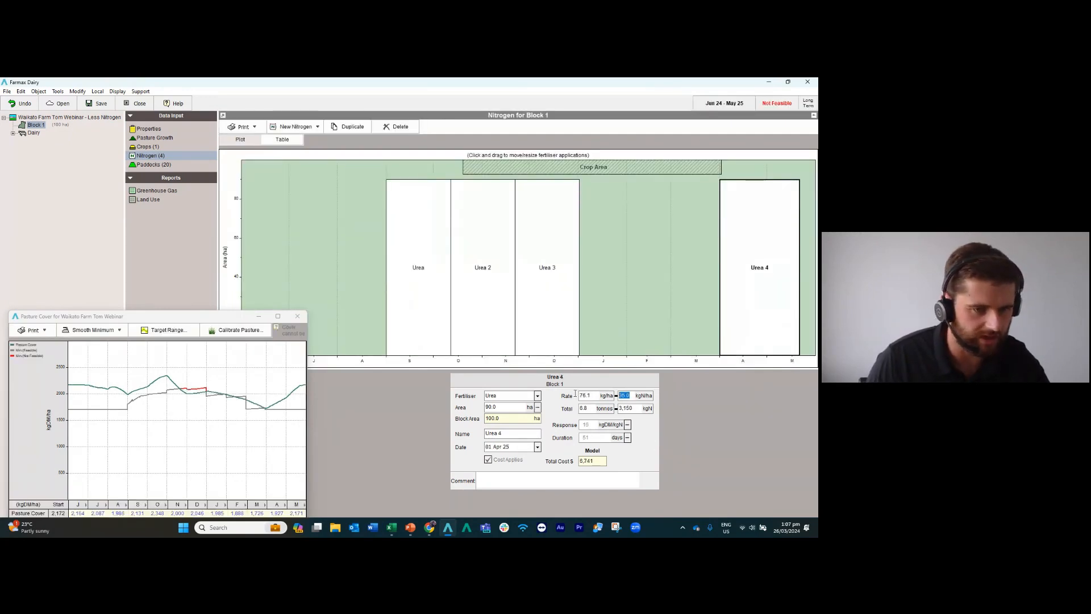
text(17)
key(Return)
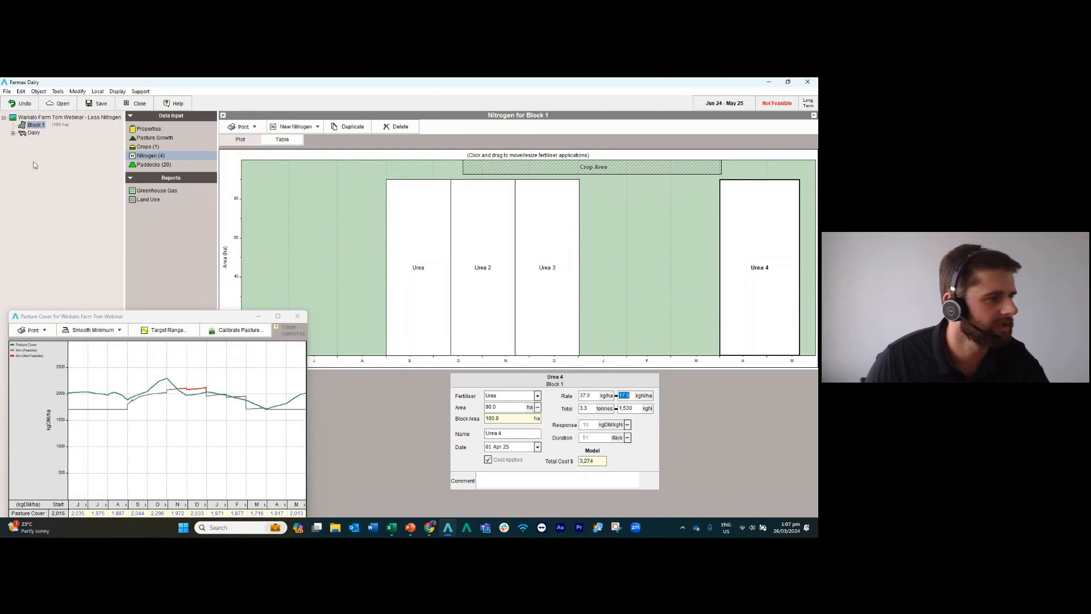
Open the dairy cows' performance data and set their September pasture offered to 19 kgDM/hd/day.
click(19, 135)
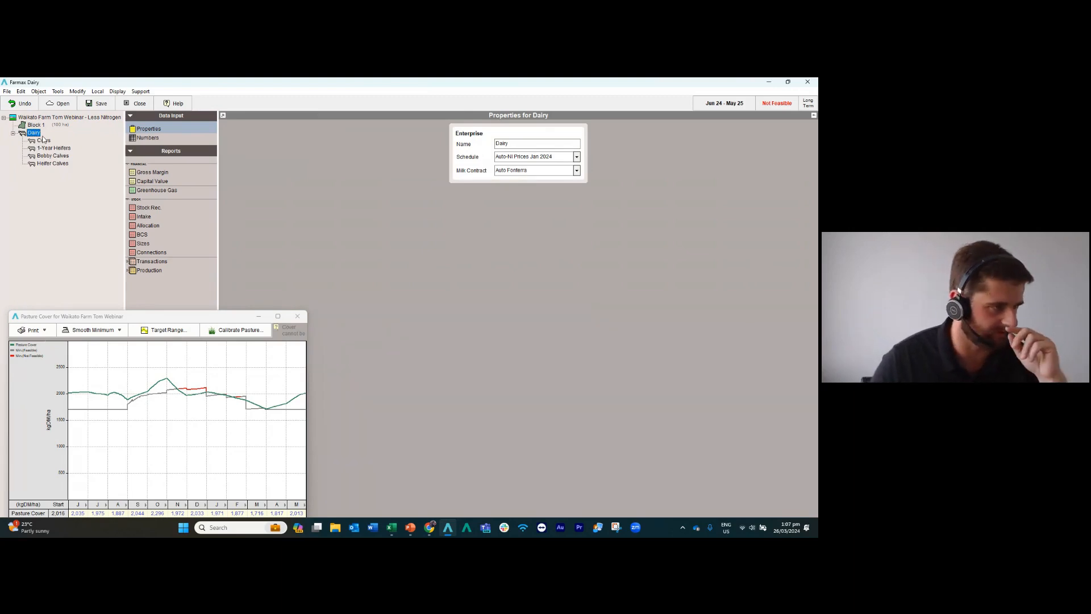
click(43, 140)
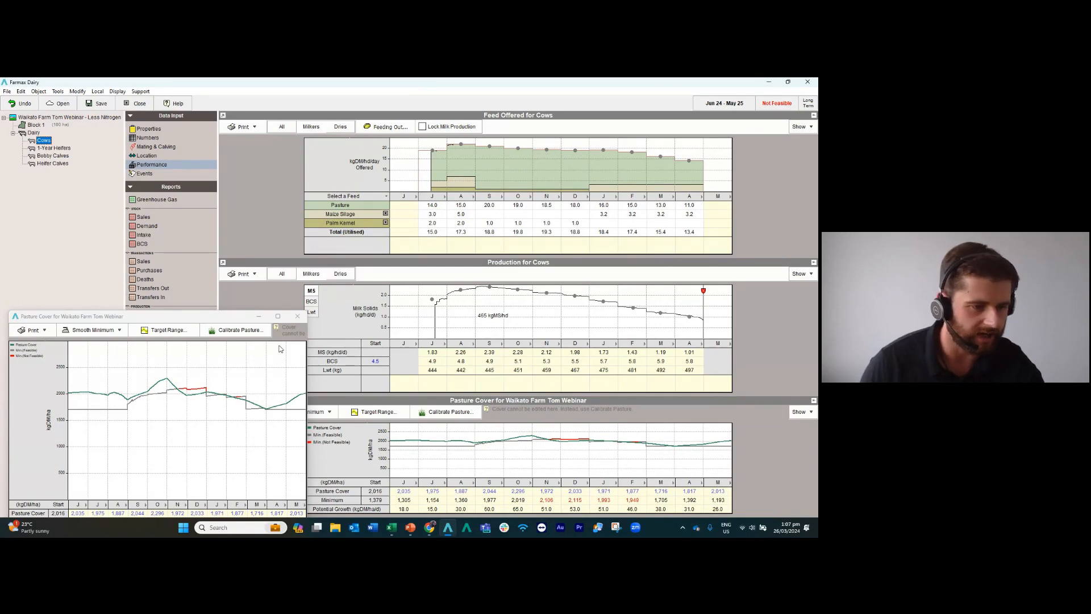
drag(173, 319, 174, 304)
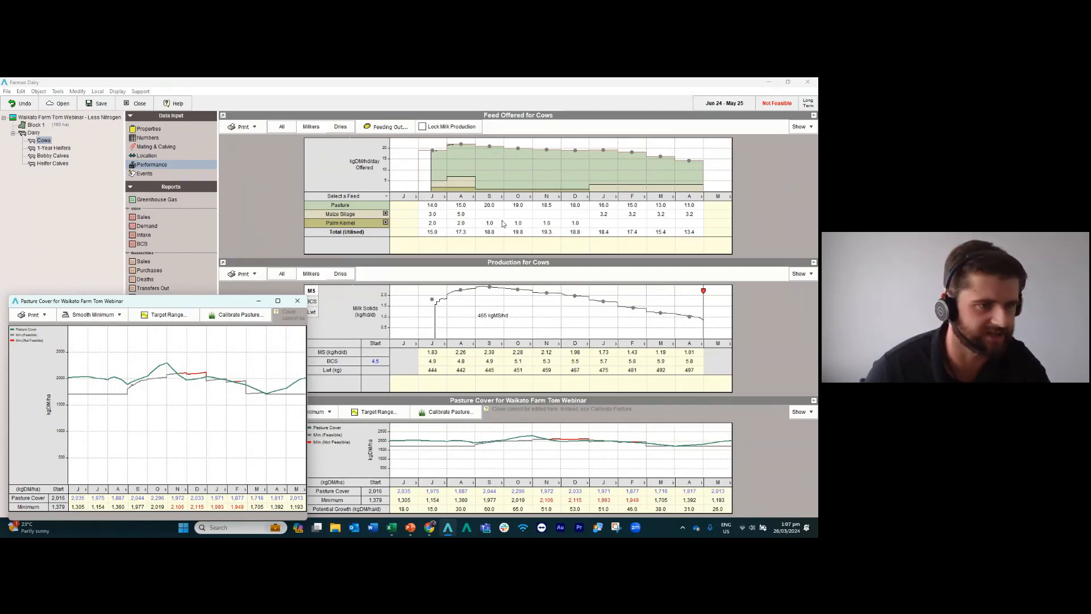
click(461, 206)
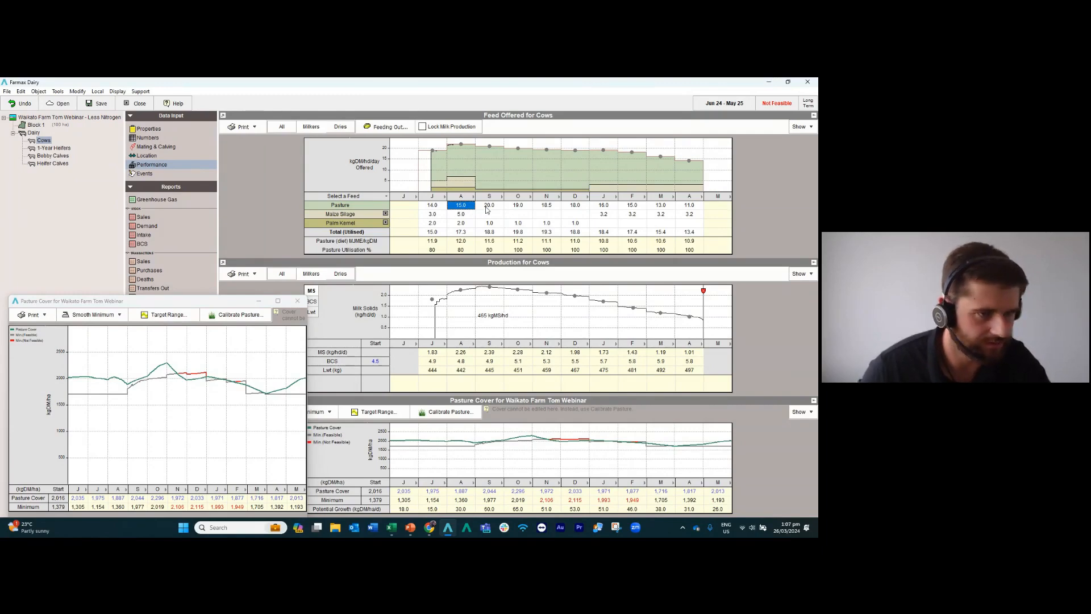
click(486, 208)
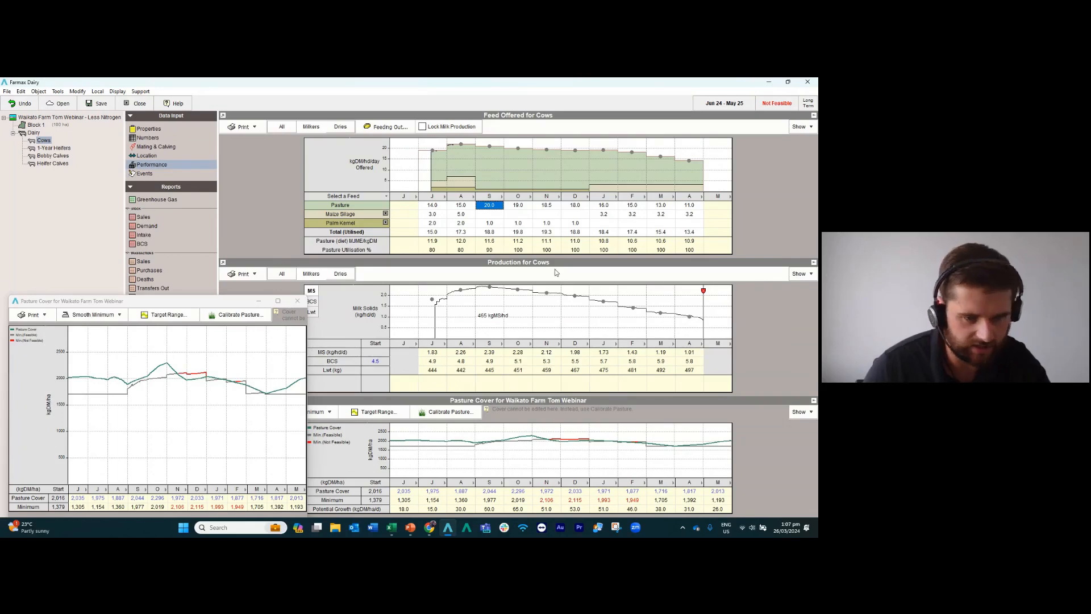
text(19)
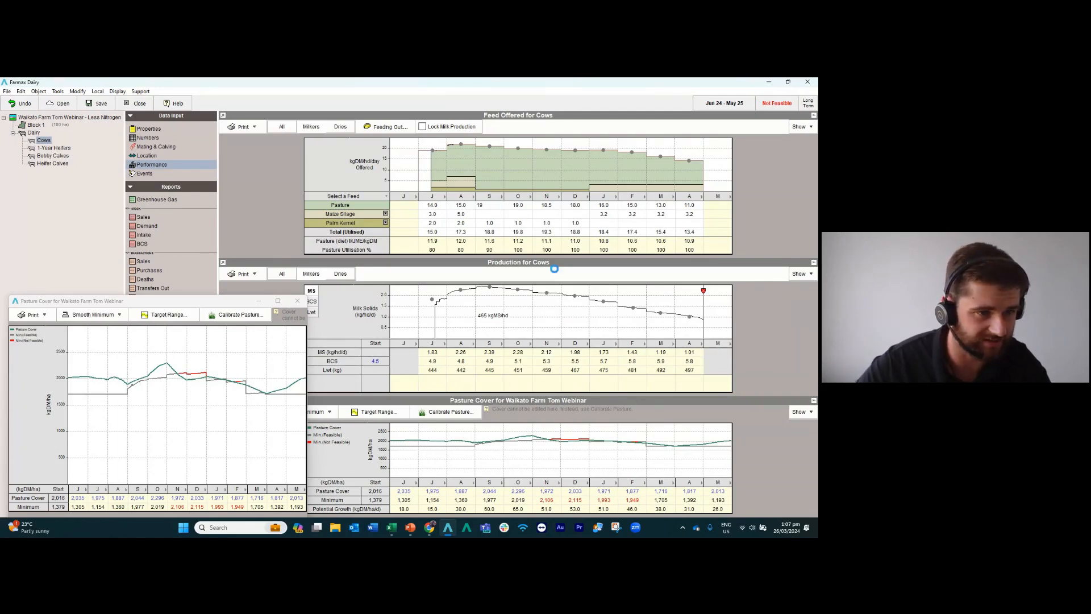
key(Tab)
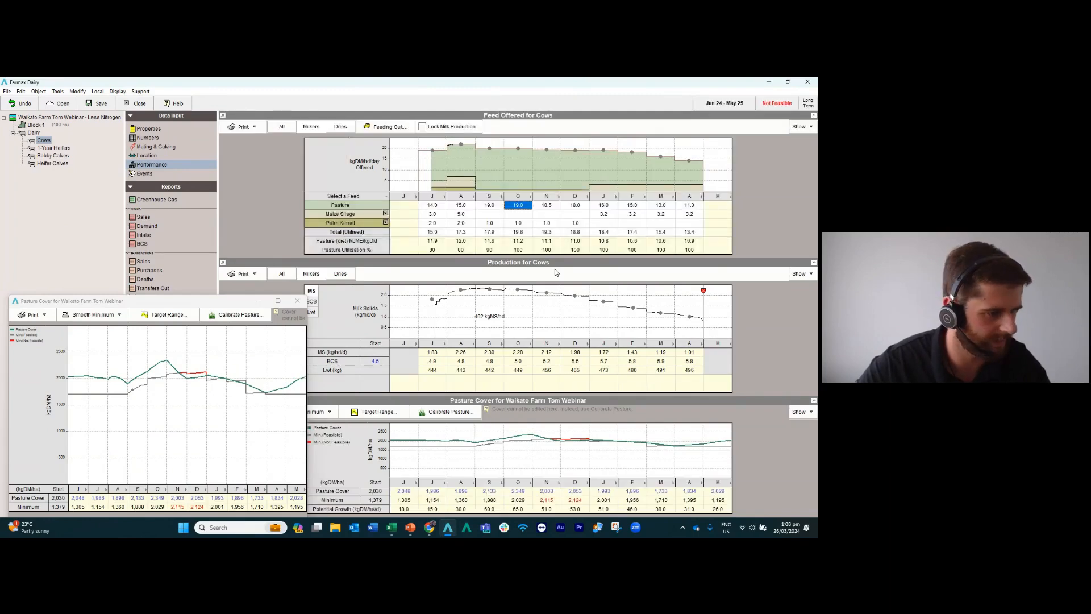
Set the cows' pasture offered to 18.5 kgDM/hd/day in October and 17.5 in November.
text(18)
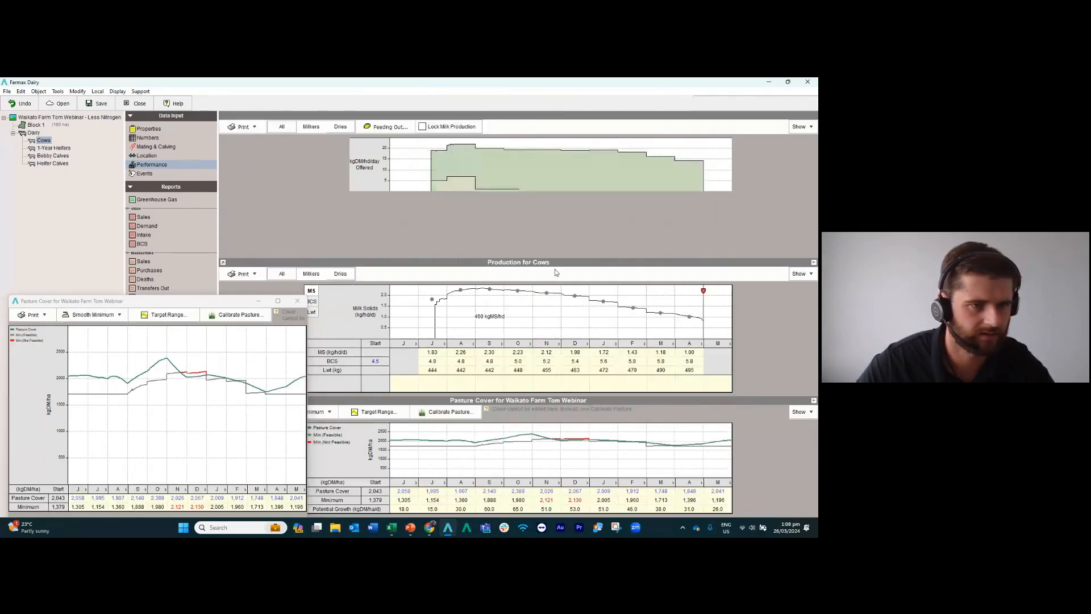
text(17.5)
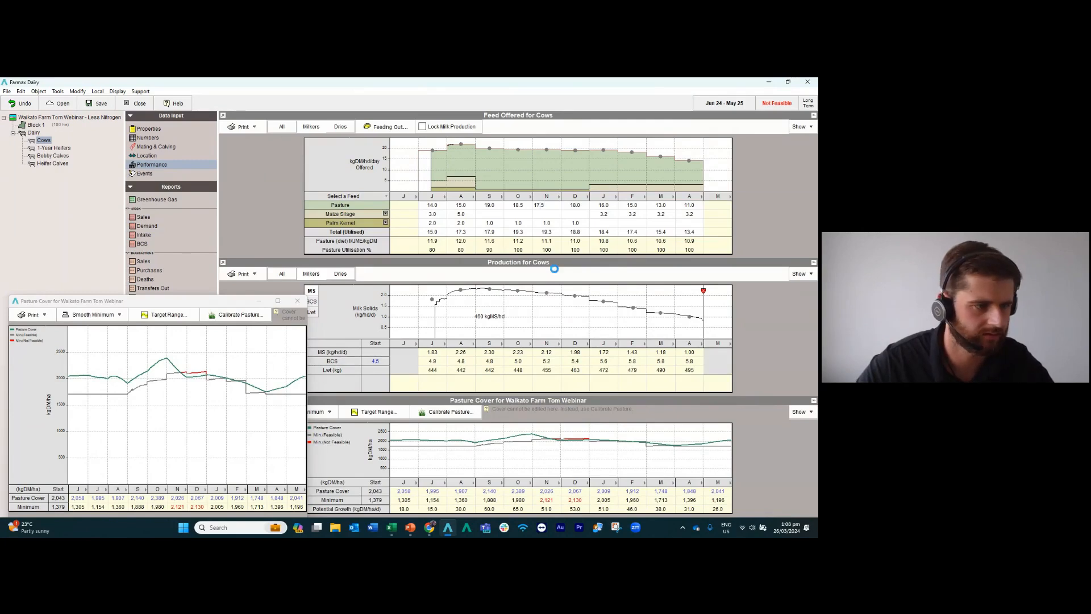
key(Return)
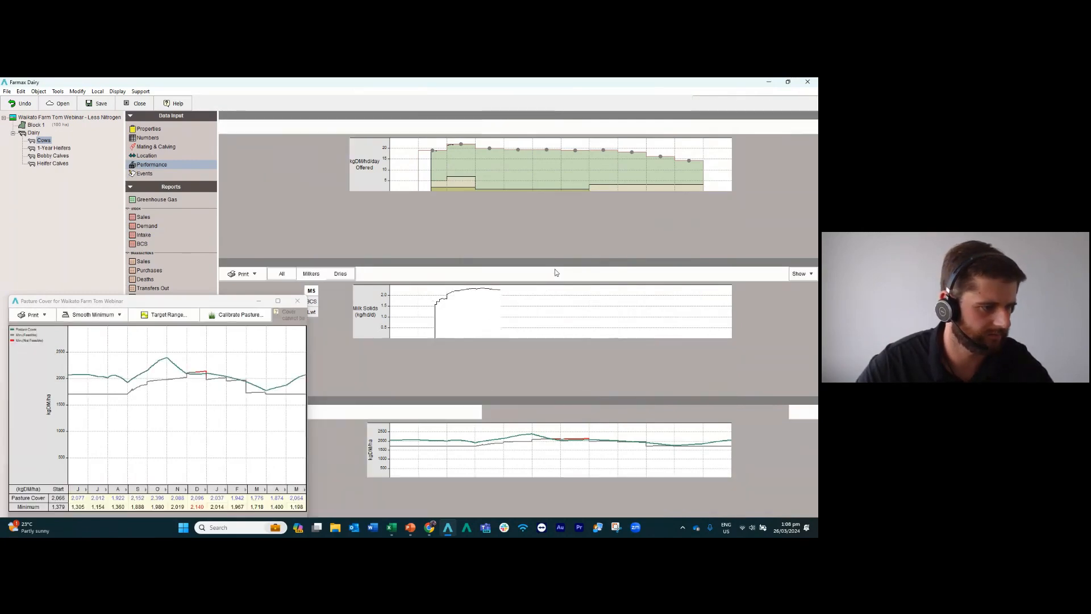
Set the cows' December pasture offered first to 17.5, then reduce it to 16.5 kgDM/hd/day.
text(17.5)
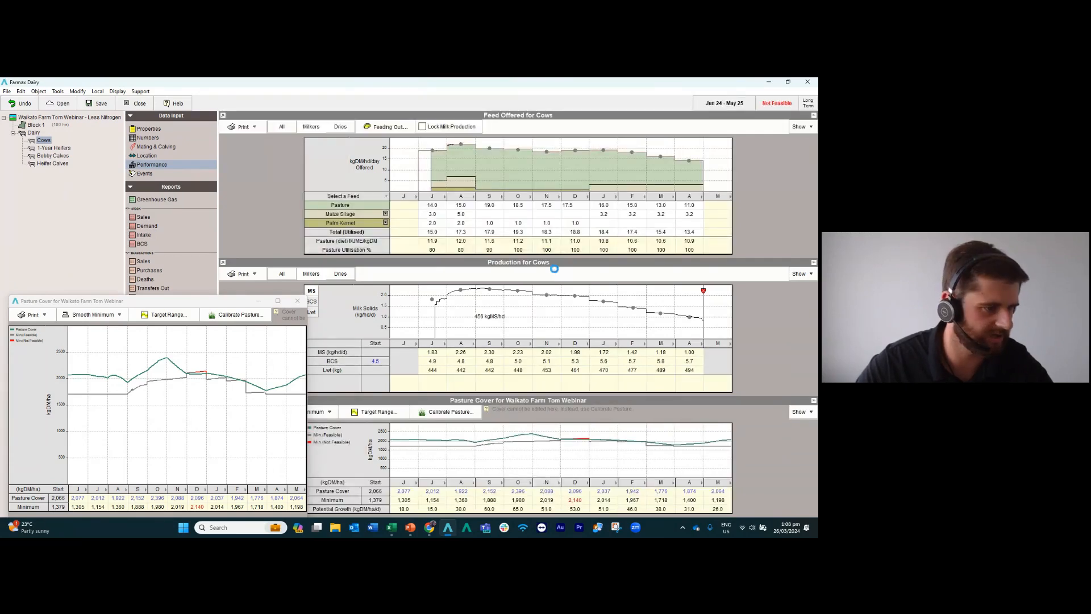
key(Return)
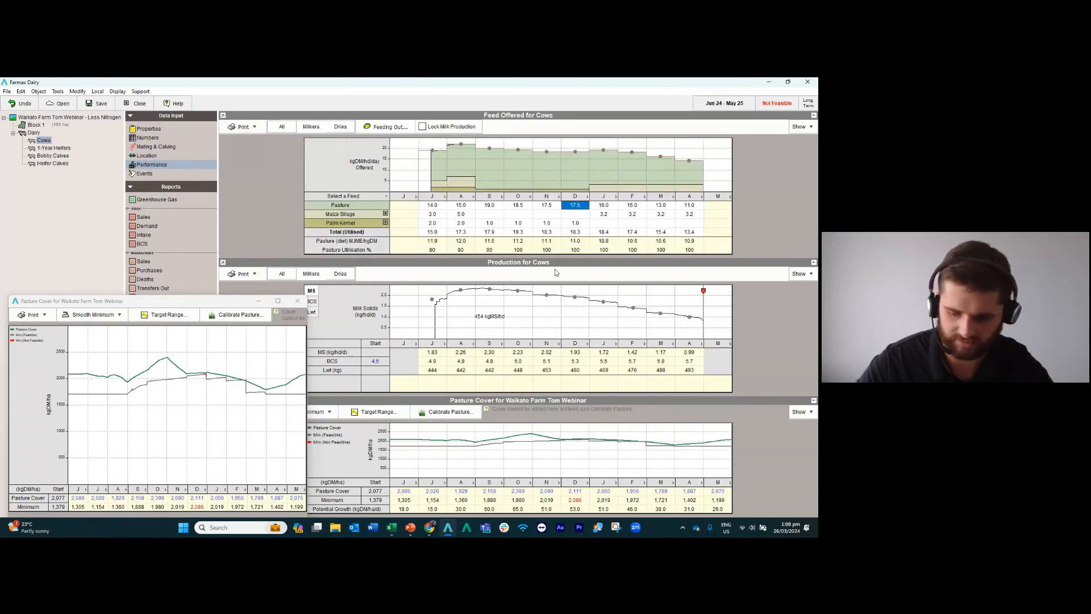
text(16.5)
key(Return)
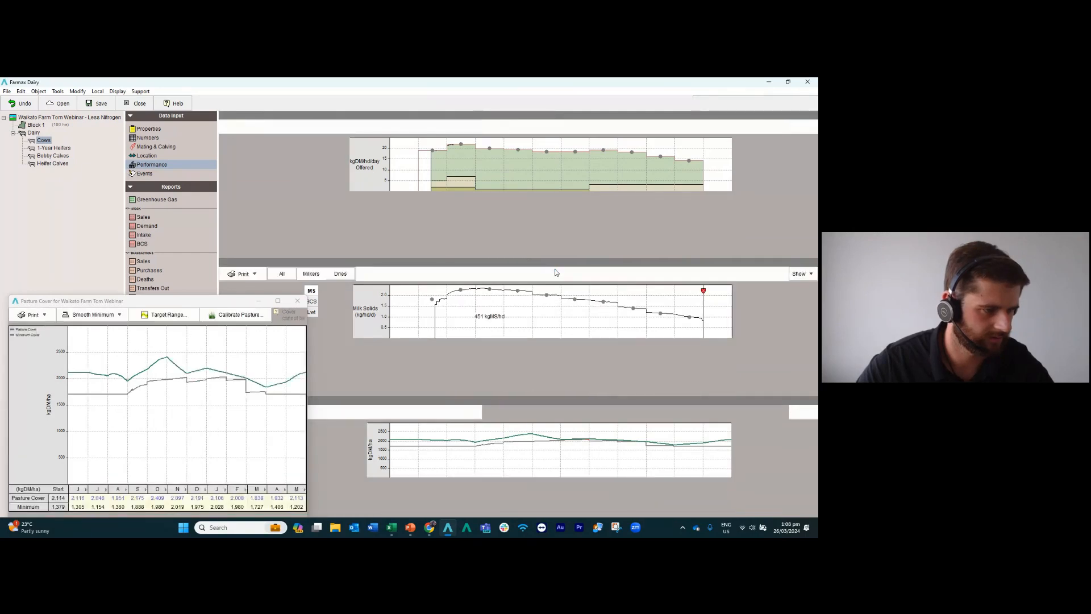
Set the cows' January pasture offered to 15 kgDM/hd/day.
key(Right)
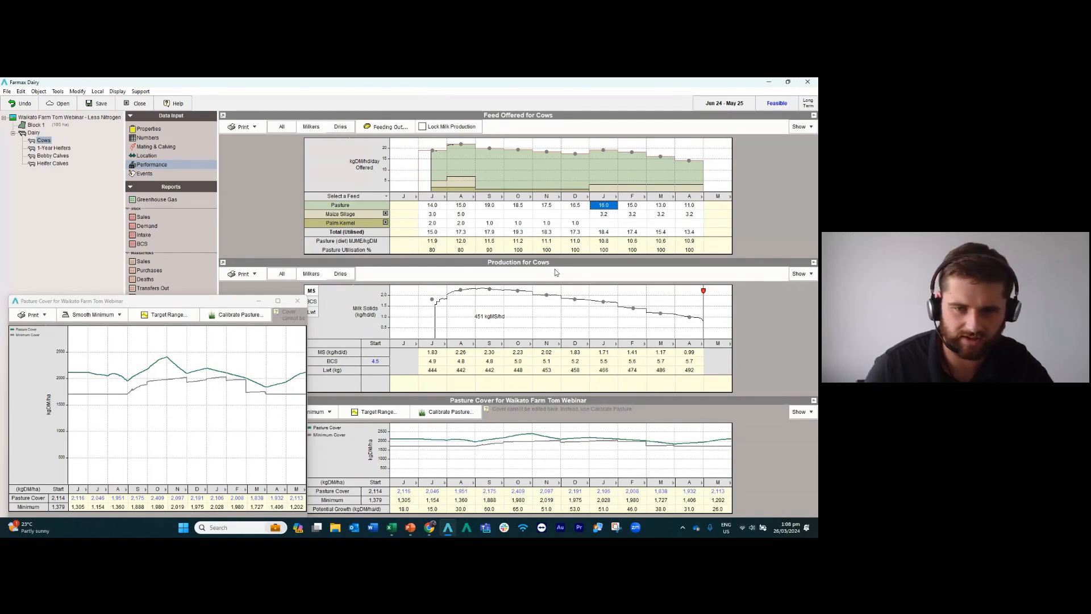
key(alt+Tab)
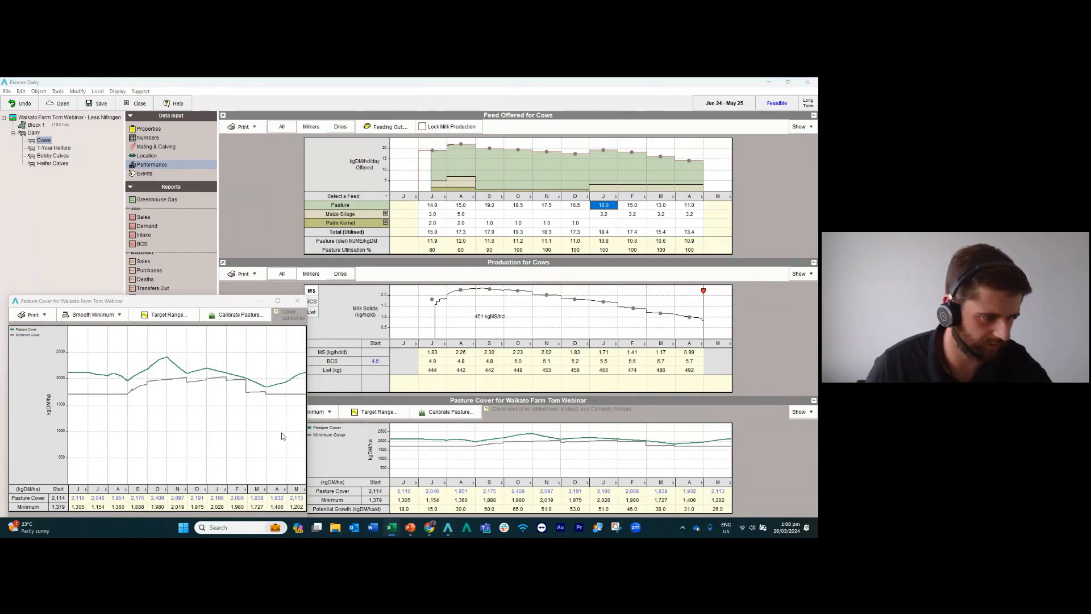
click(297, 499)
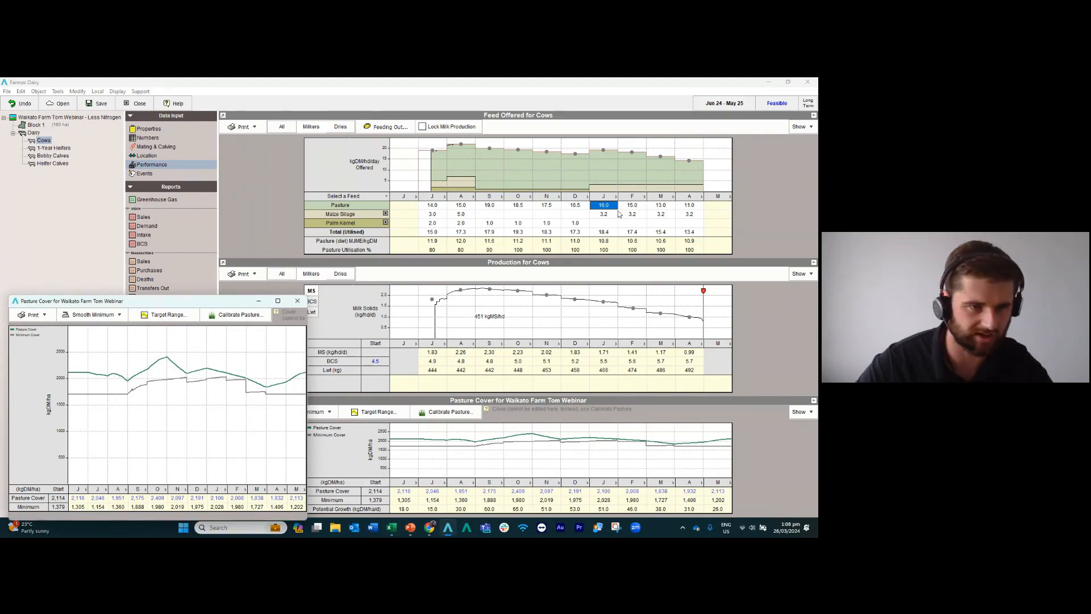
click(598, 204)
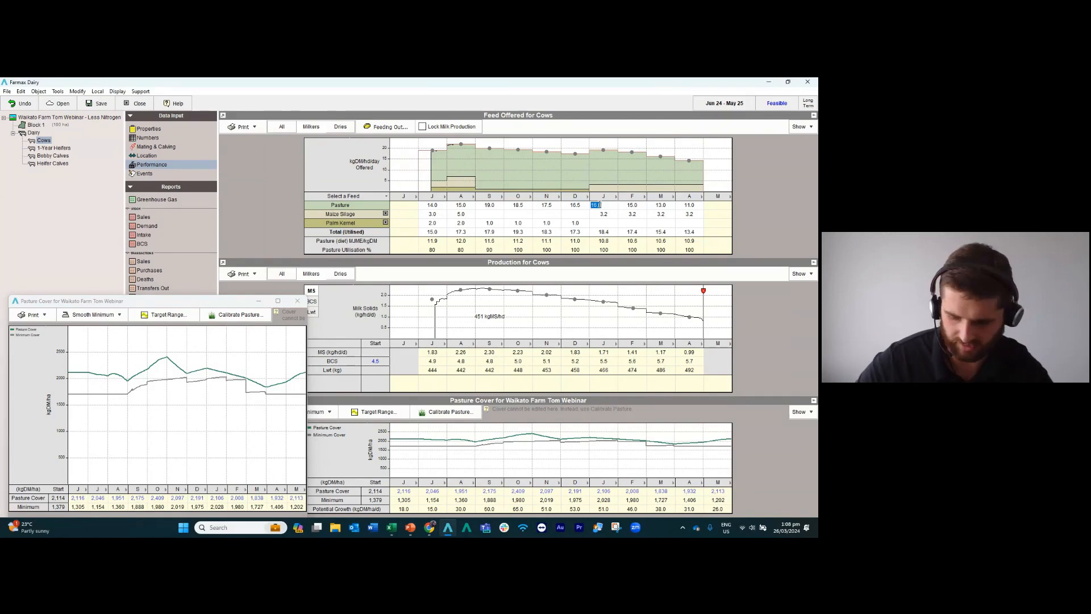
text(15)
key(Tab)
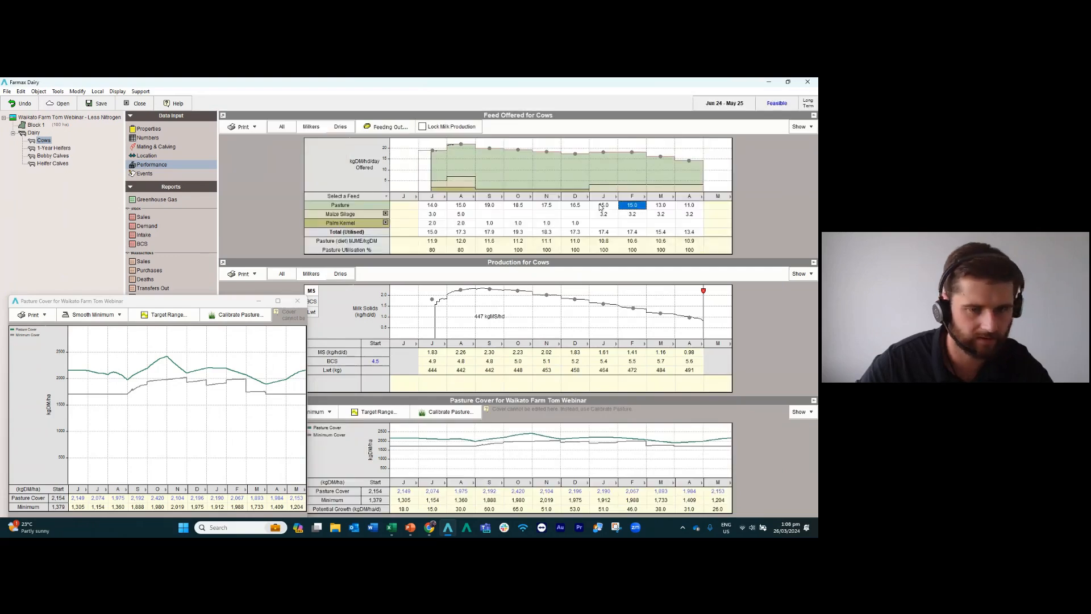
Set the cows' pasture offered to 14 kgDM/hd/day in February, 12 in March and 10 in April.
text(14)
key(Tab)
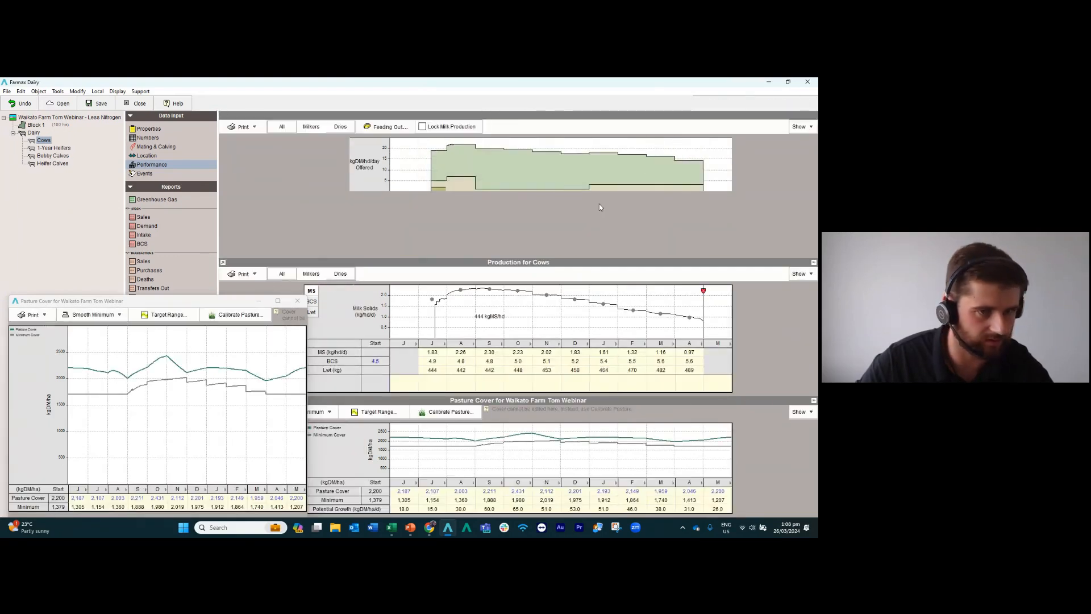
text(12)
key(Tab)
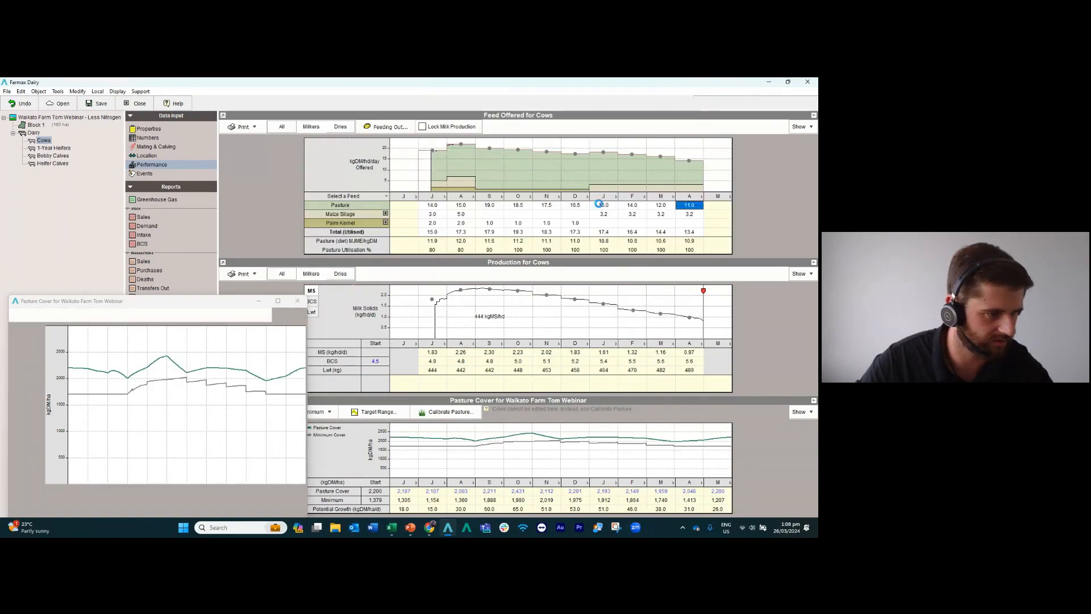
text(1)
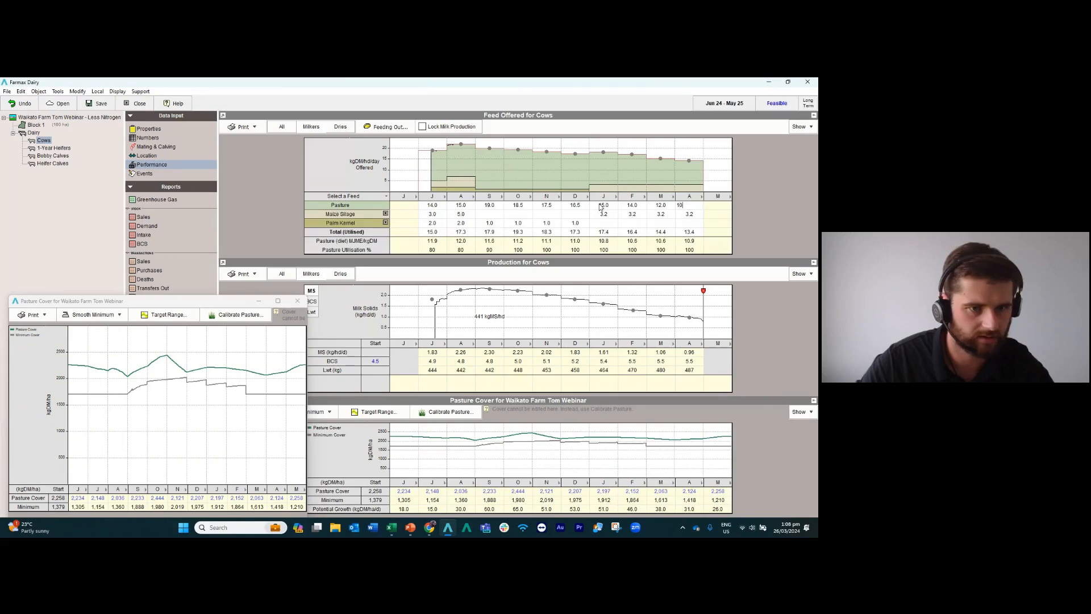
text(0)
key(Return)
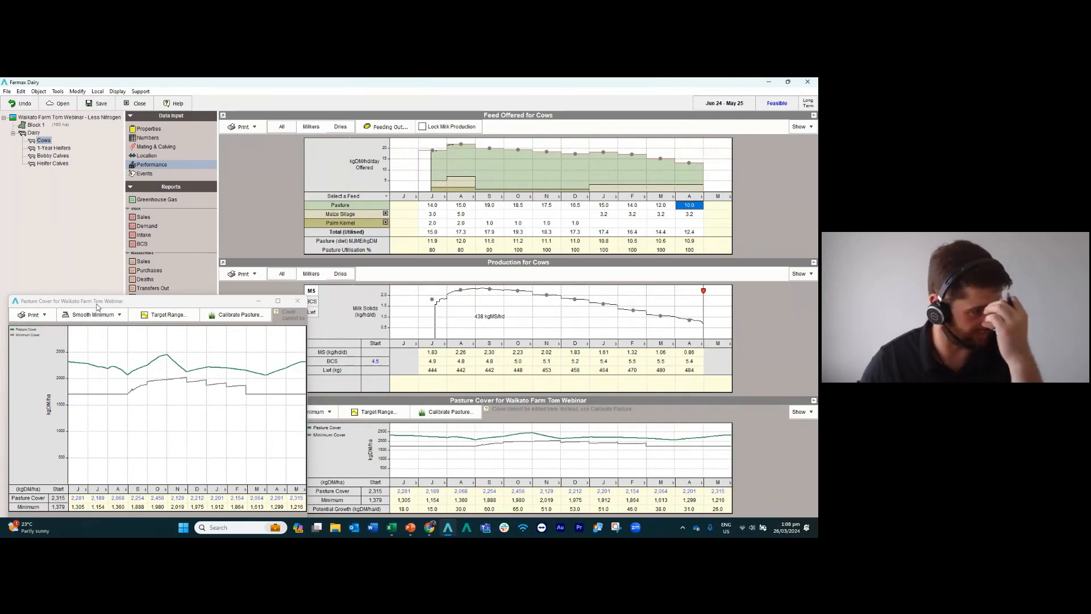
Save the Less Nitrogen scenario of the Waikato farm and close it.
drag(97, 303, 99, 298)
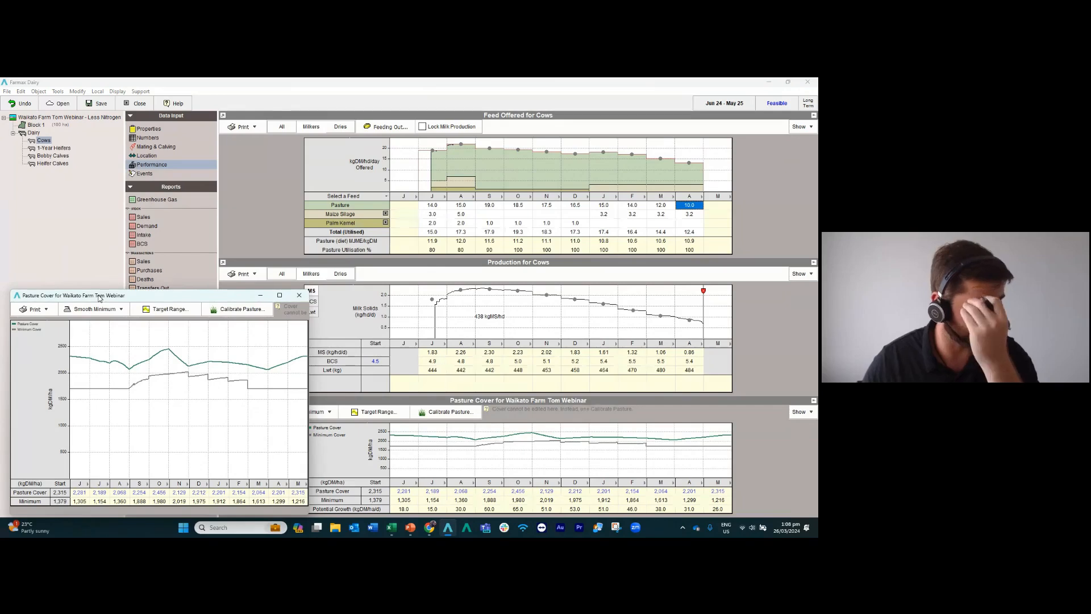
click(104, 108)
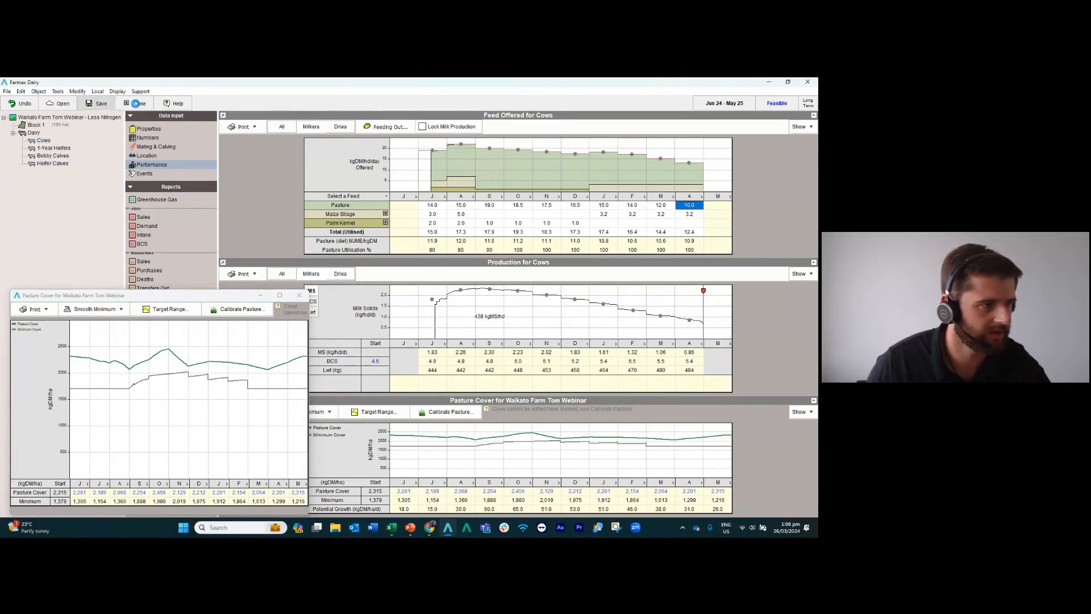
click(136, 104)
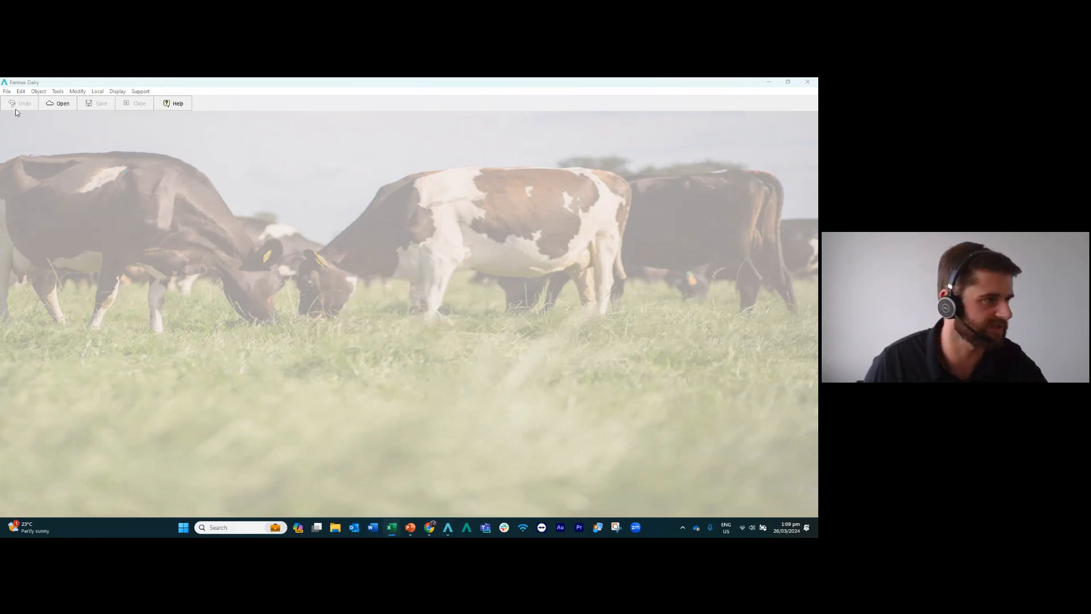
Open the Current System and Less Nitrogen scenarios of Waikato Farm Tom Webinar together.
click(60, 102)
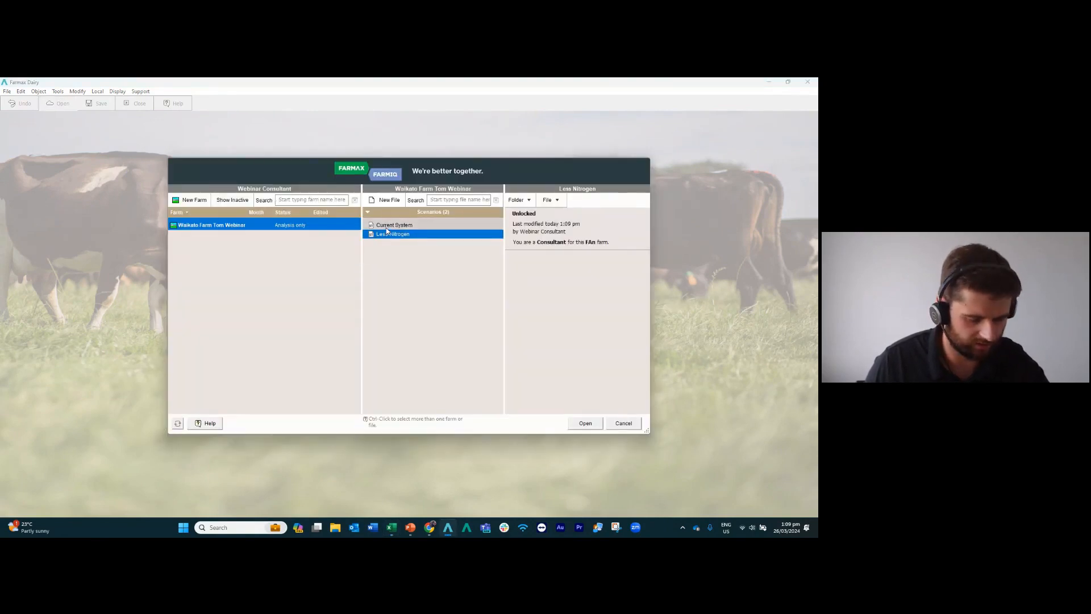
ctrl+click(386, 227)
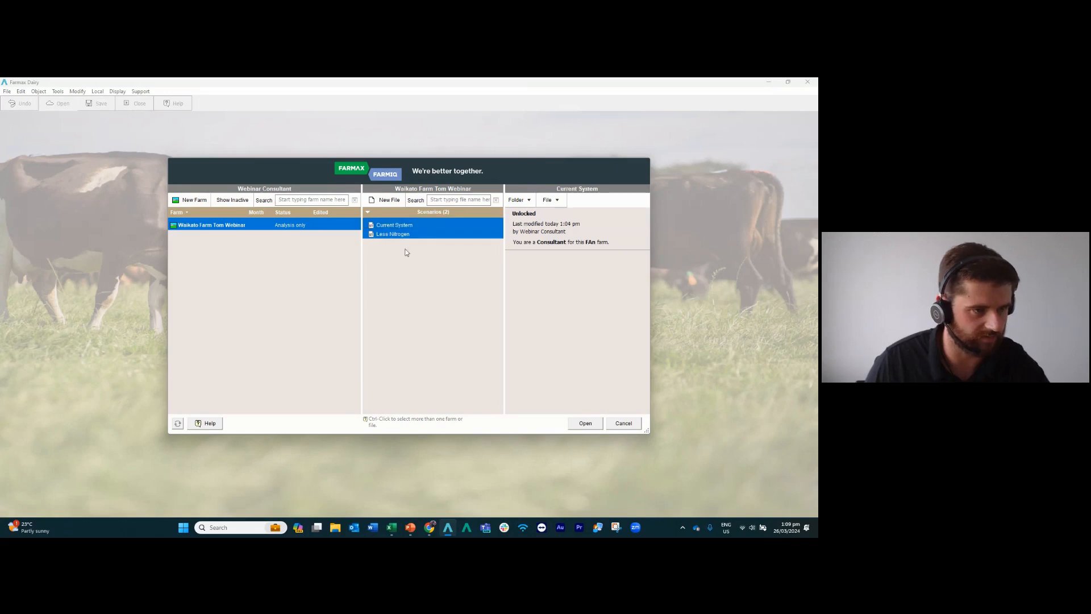
click(586, 425)
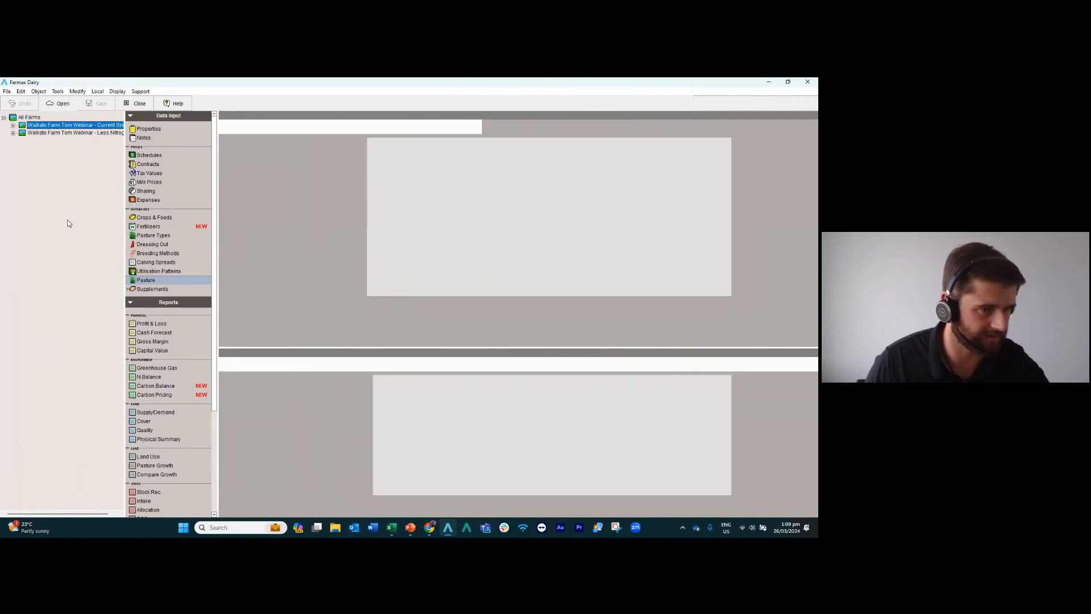
Compare the pasture cover of the two scenarios across all farms.
click(29, 117)
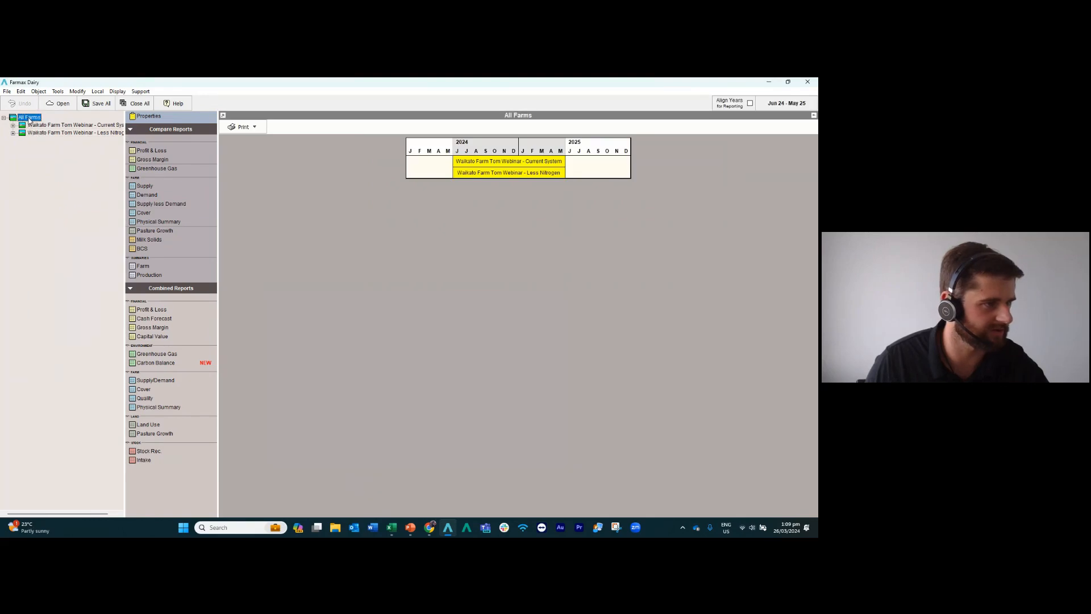
click(148, 214)
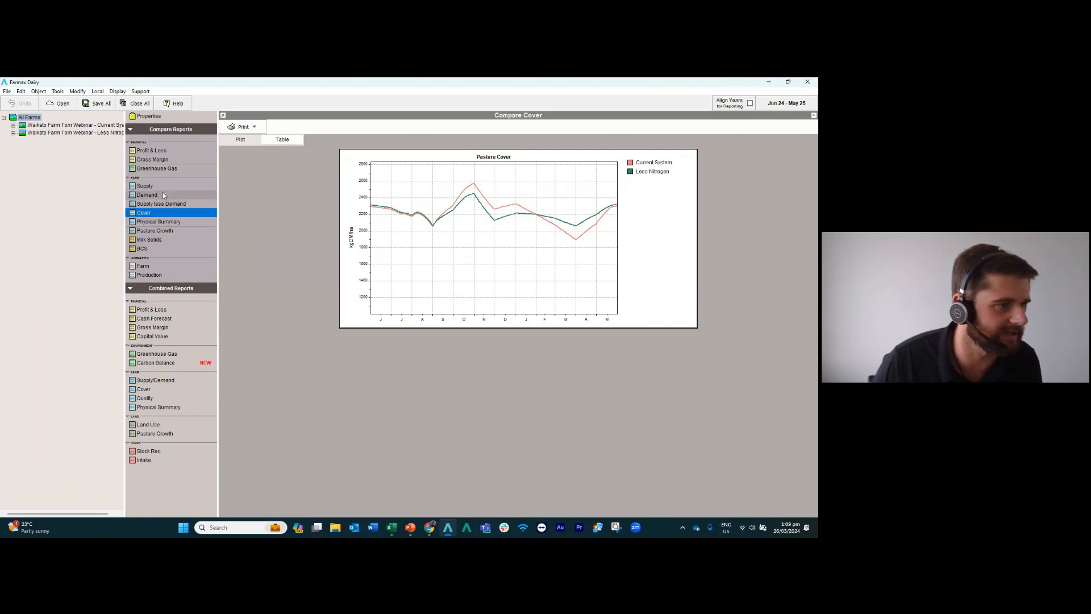
Compare the scenarios' physical summaries with the change shown as an absolute difference, and view their forecast profit and loss comparison.
click(164, 222)
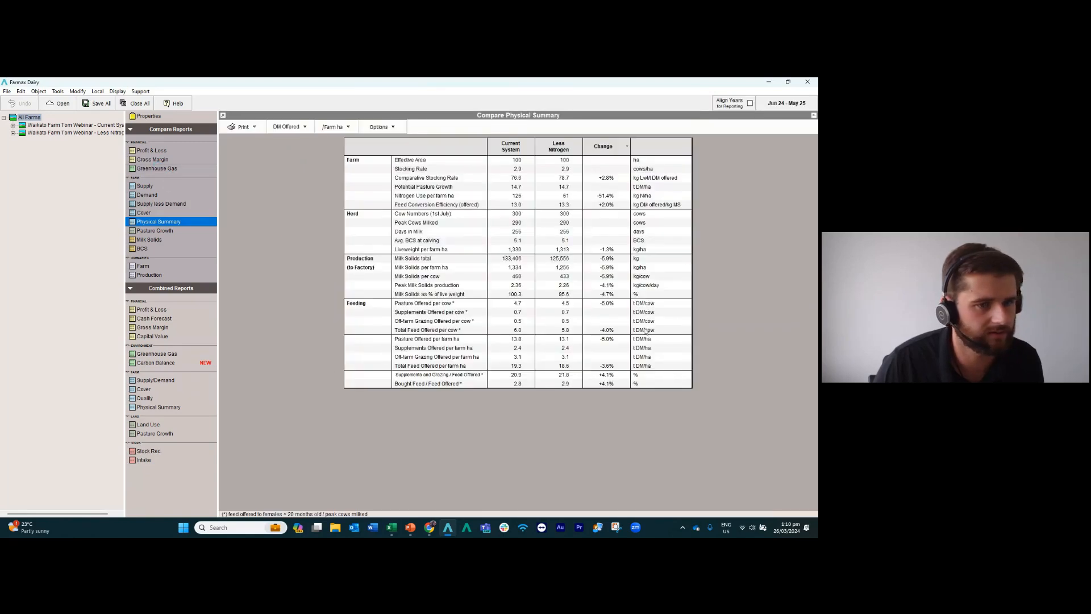
click(620, 148)
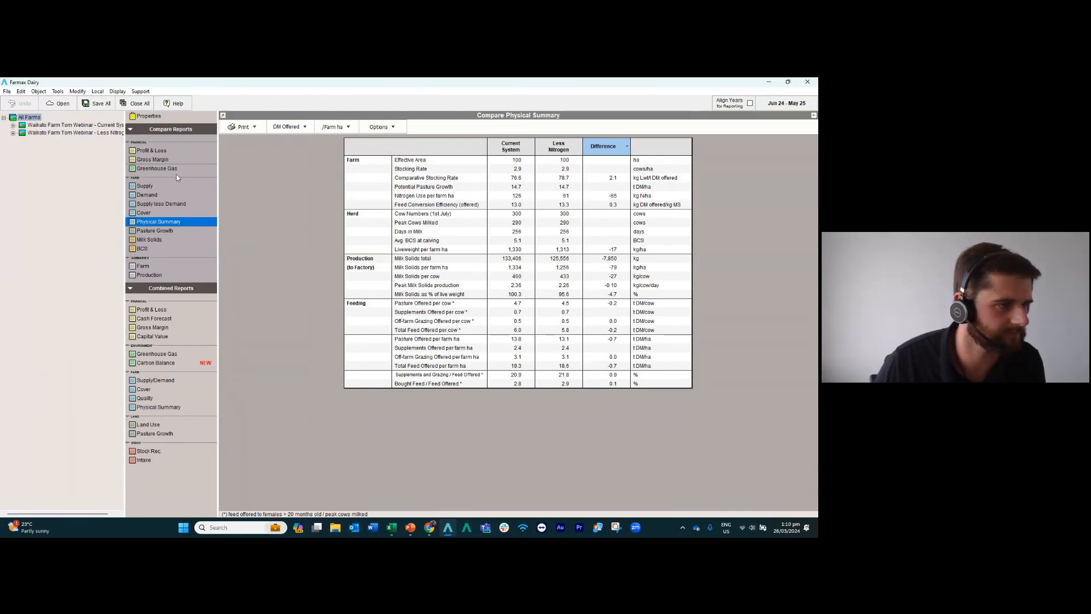
click(151, 150)
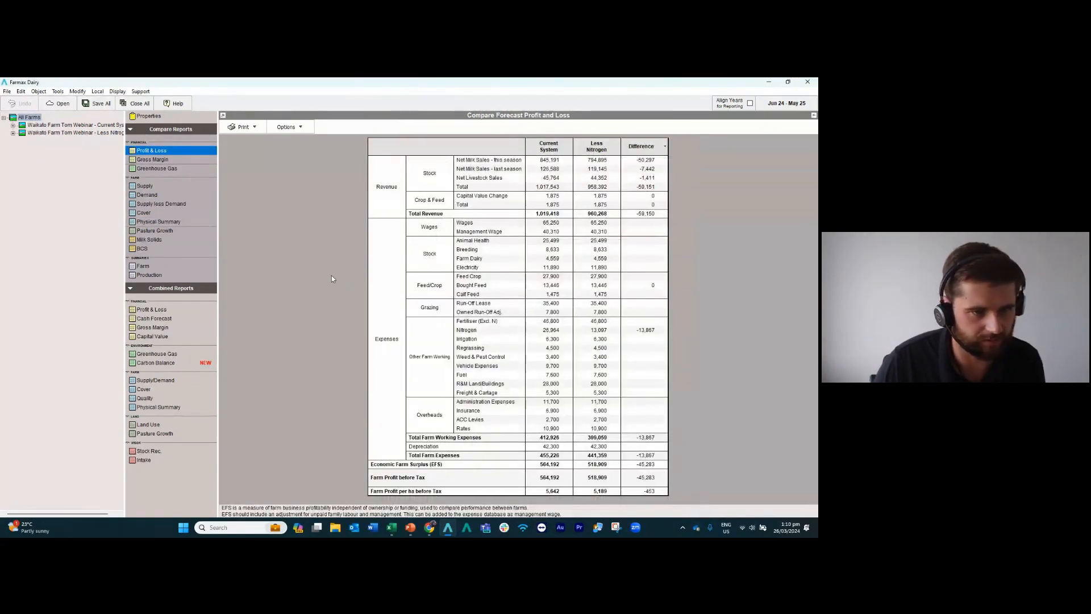